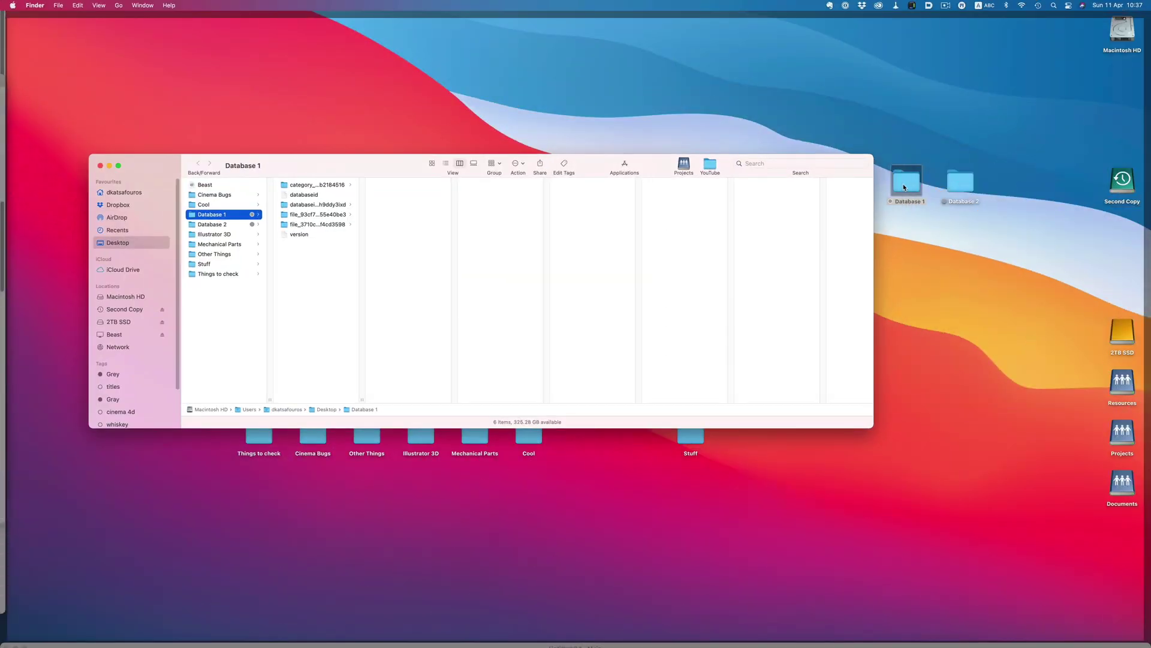
Step: Inspect Database 1's category folder, asset.info, databaseid, database folder and version file in Finder
{"action": "left_click", "coordinate": [329, 184]}
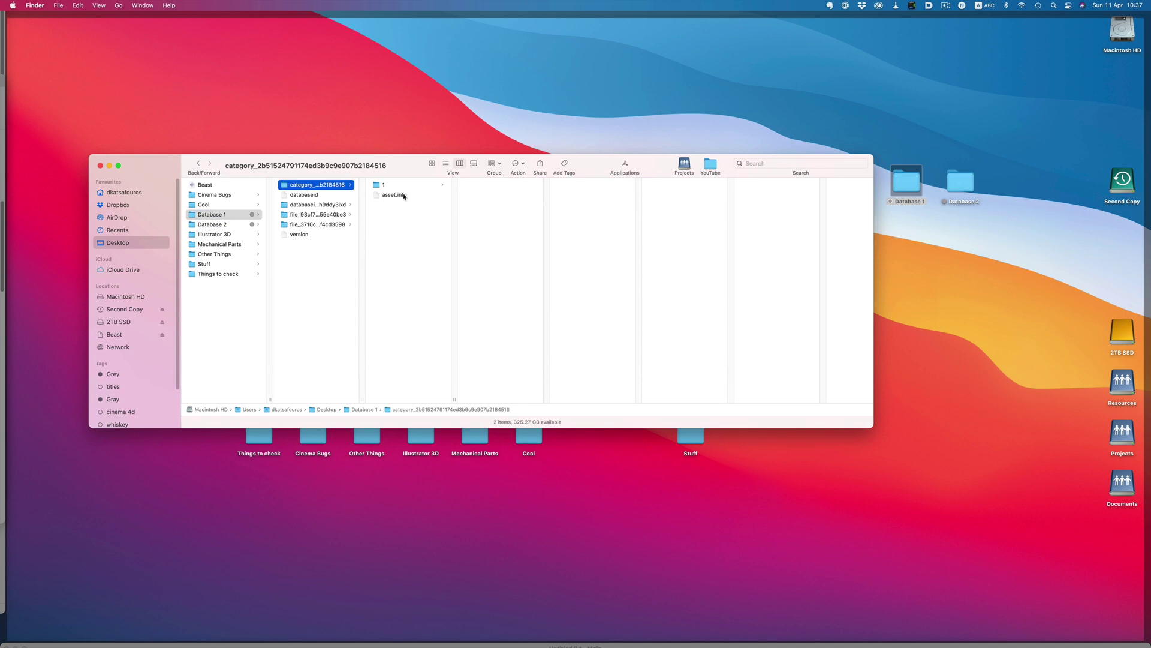
{"action": "left_click", "coordinate": [404, 195]}
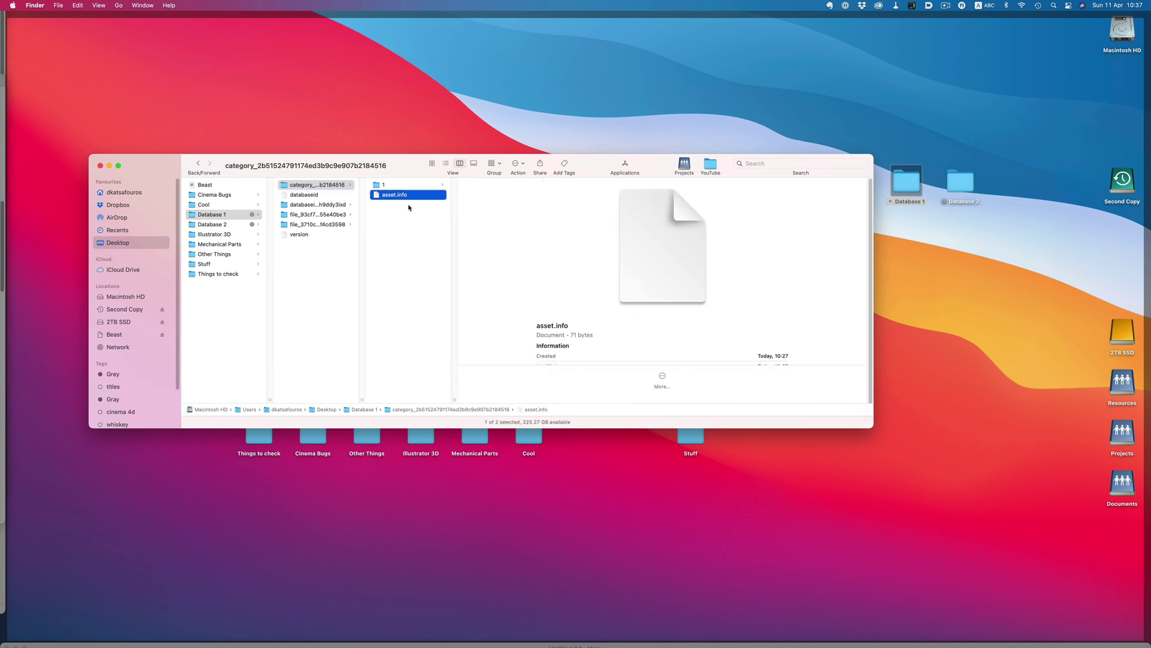
{"action": "left_click", "coordinate": [328, 197]}
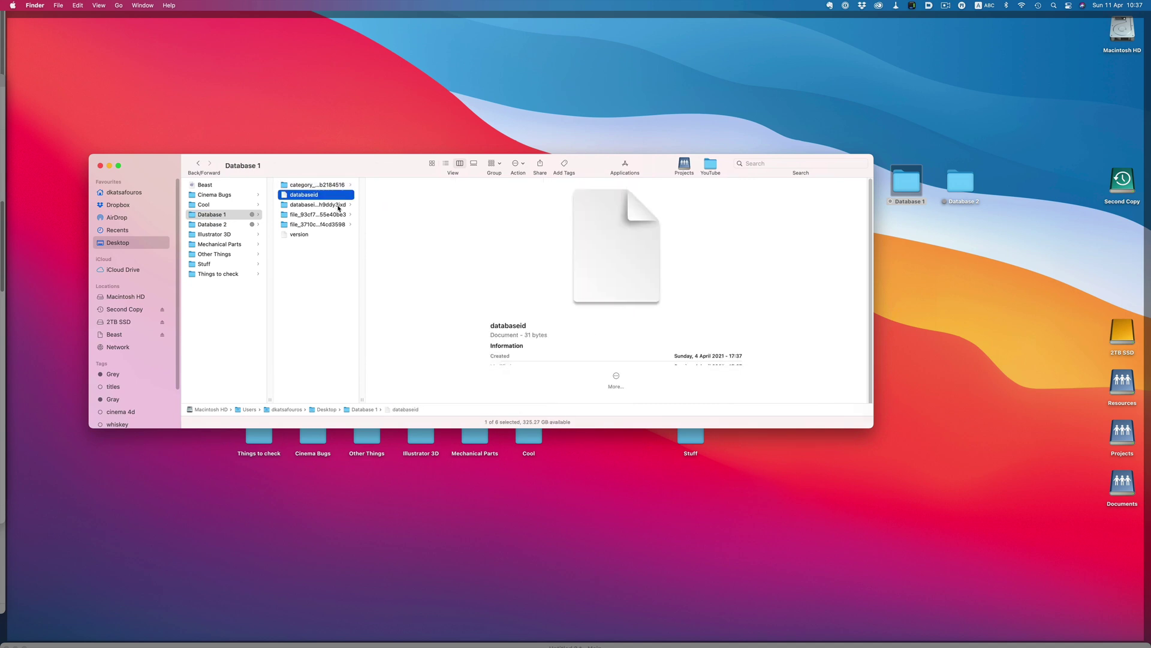
{"action": "left_click", "coordinate": [337, 206]}
{"action": "left_click", "coordinate": [322, 235]}
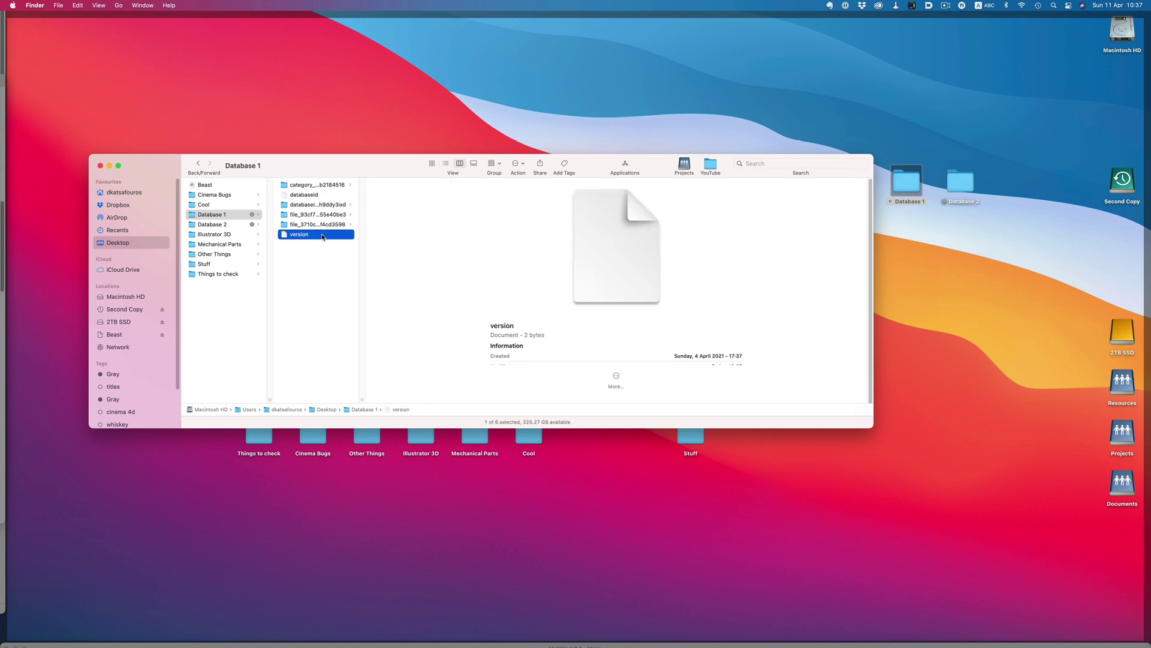
{"action": "left_click", "coordinate": [313, 270]}
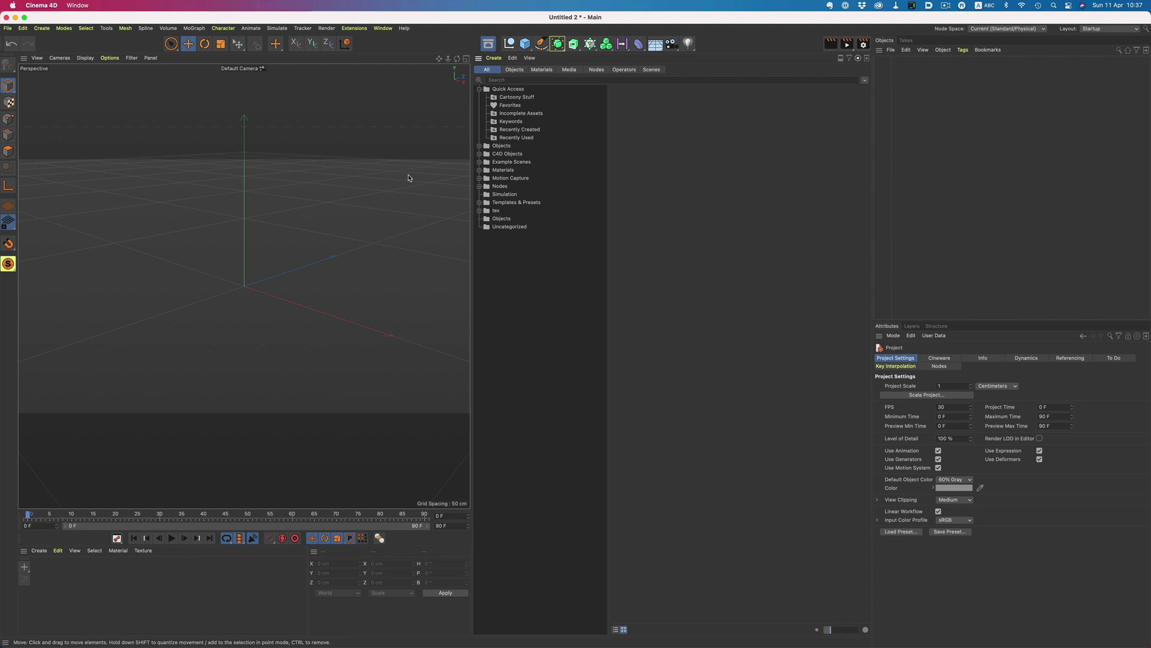
Step: Open Asset Browser preferences, move the window left, and re-enable Database 2 and Database 1
{"action": "key", "text": "super+e"}
{"action": "left_click_drag", "start_coordinate": [474, 162], "coordinate": [232, 162]}
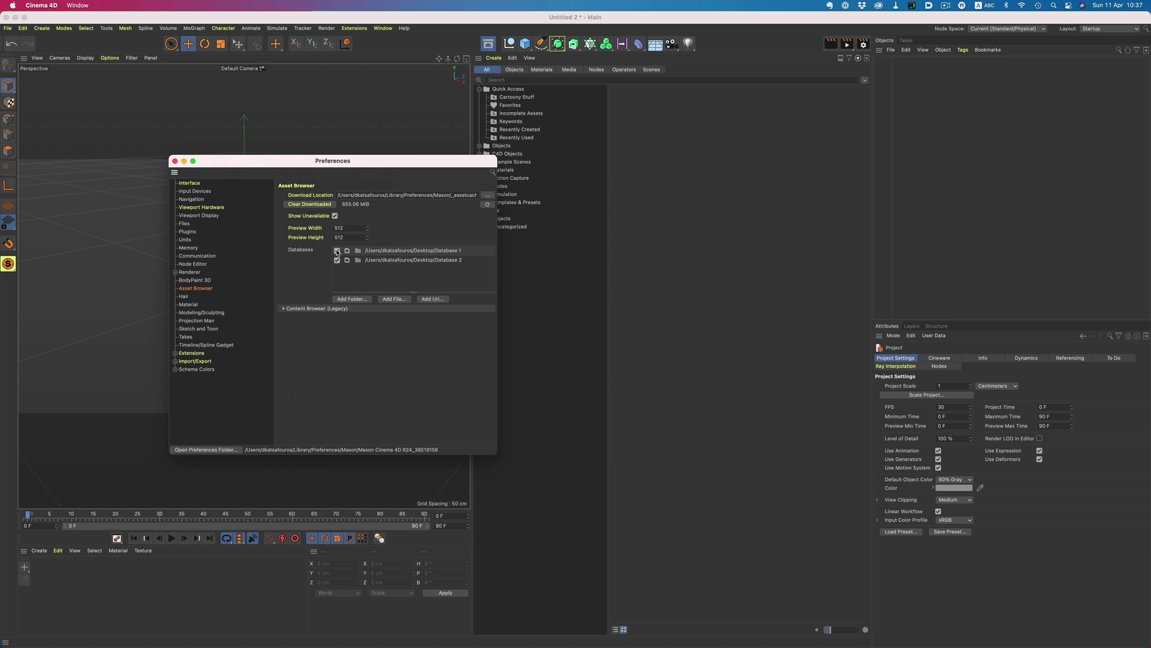
{"action": "left_click_drag", "start_coordinate": [395, 165], "coordinate": [312, 163]}
{"action": "left_click", "coordinate": [252, 259]}
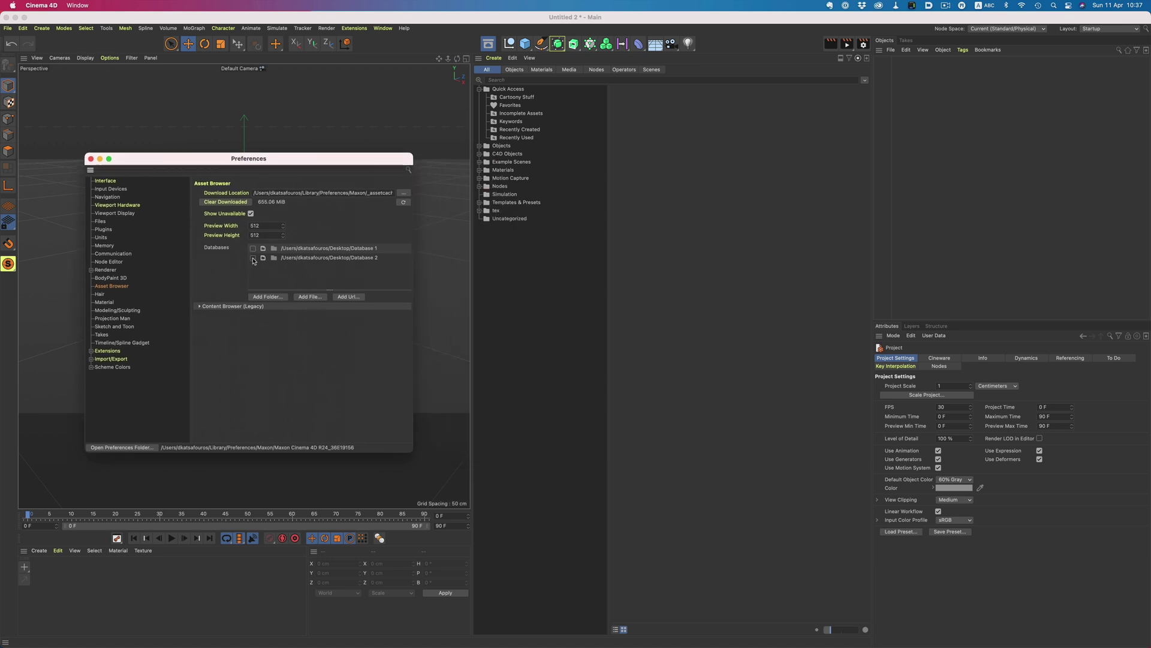
{"action": "left_click", "coordinate": [252, 258]}
{"action": "left_click", "coordinate": [252, 249]}
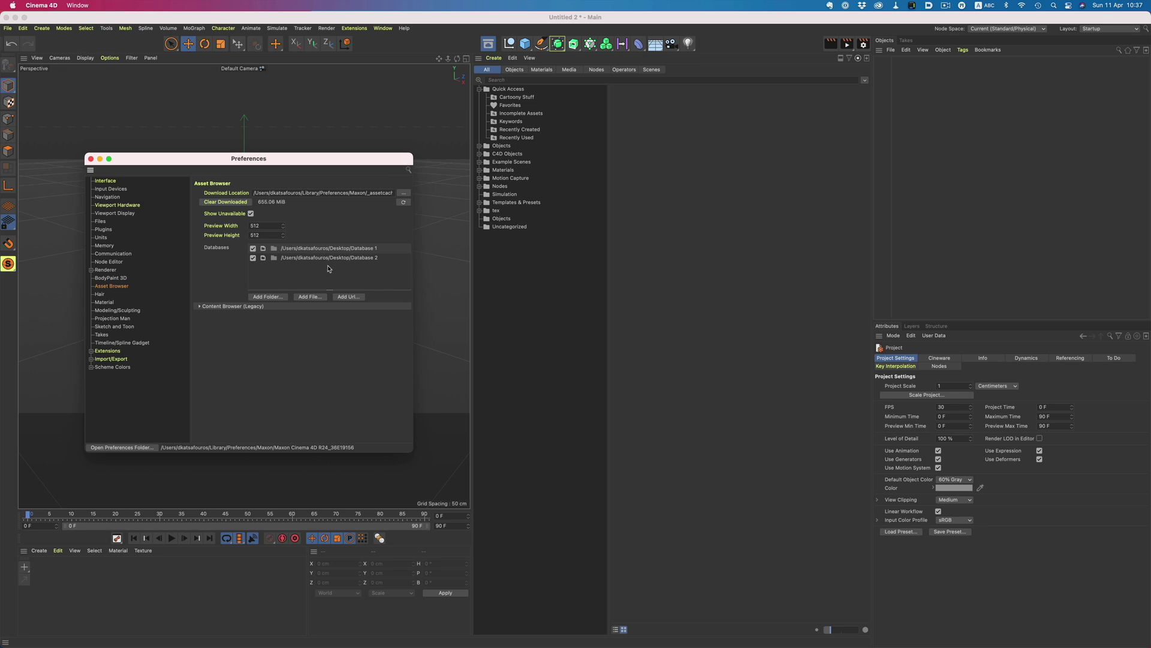
Step: Show the mounted databases list and switch Database 2 off and back on in Preferences
{"action": "left_click", "coordinate": [848, 59]}
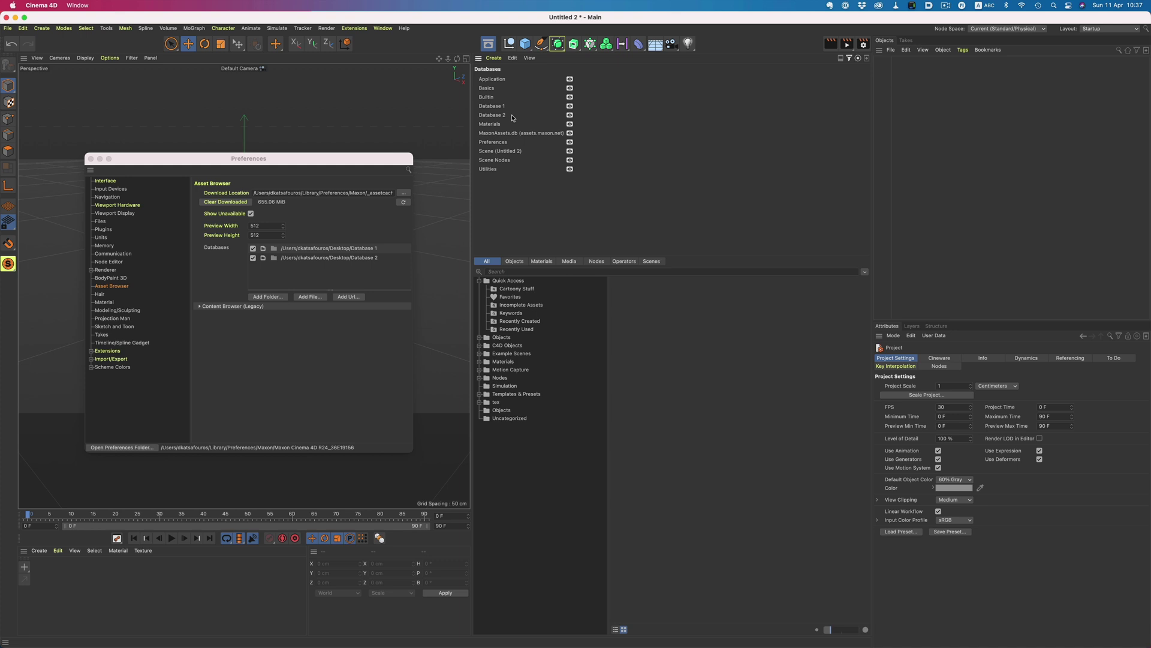
{"action": "left_click", "coordinate": [253, 257]}
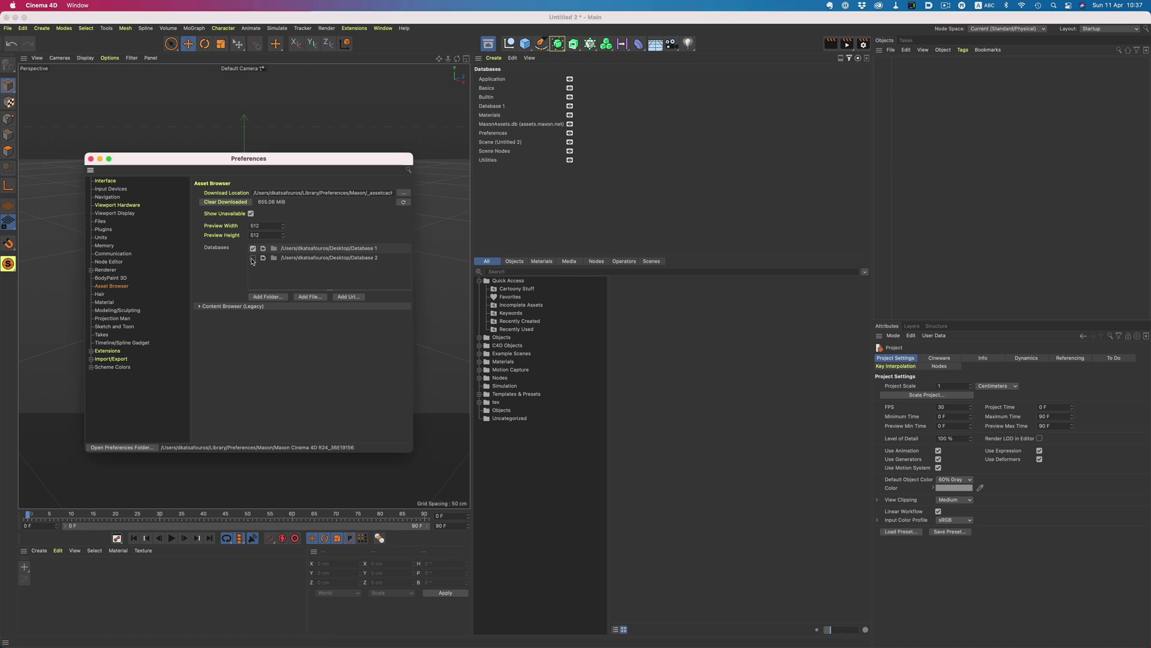
{"action": "left_click", "coordinate": [252, 259]}
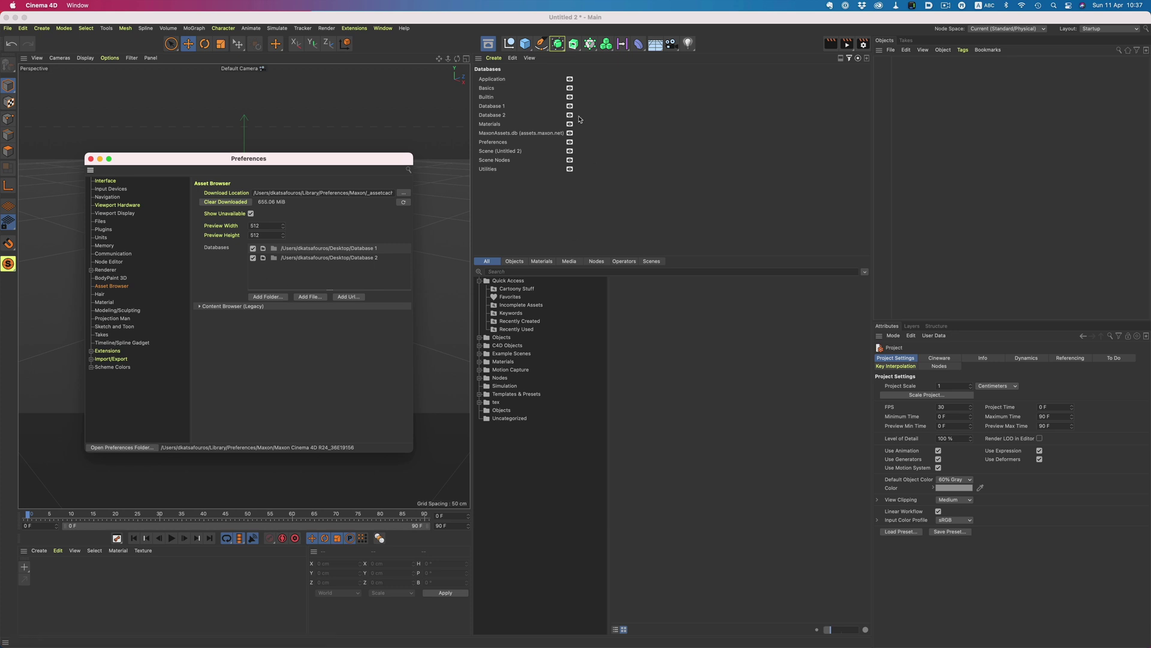
Step: Toggle each database's visibility, ending with assets from all databases shown
{"action": "left_click", "coordinate": [570, 79]}
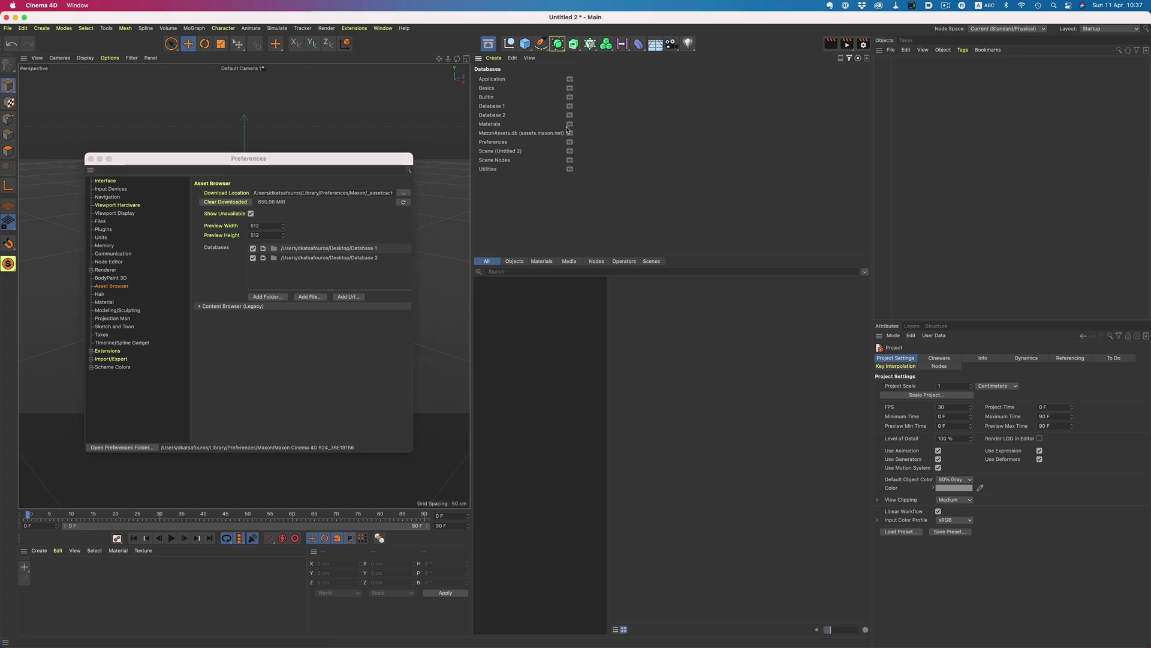
{"action": "left_click", "coordinate": [570, 105]}
{"action": "left_click", "coordinate": [570, 114]}
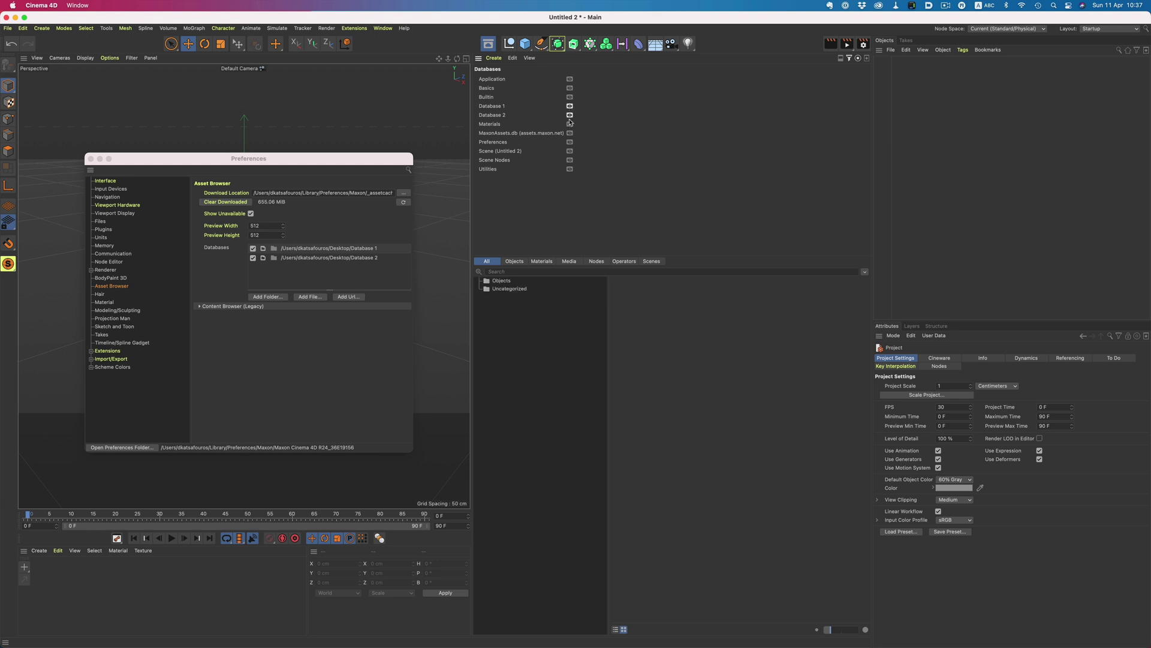
{"action": "left_click", "coordinate": [570, 115]}
{"action": "left_click", "coordinate": [570, 106]}
{"action": "left_click", "coordinate": [570, 79]}
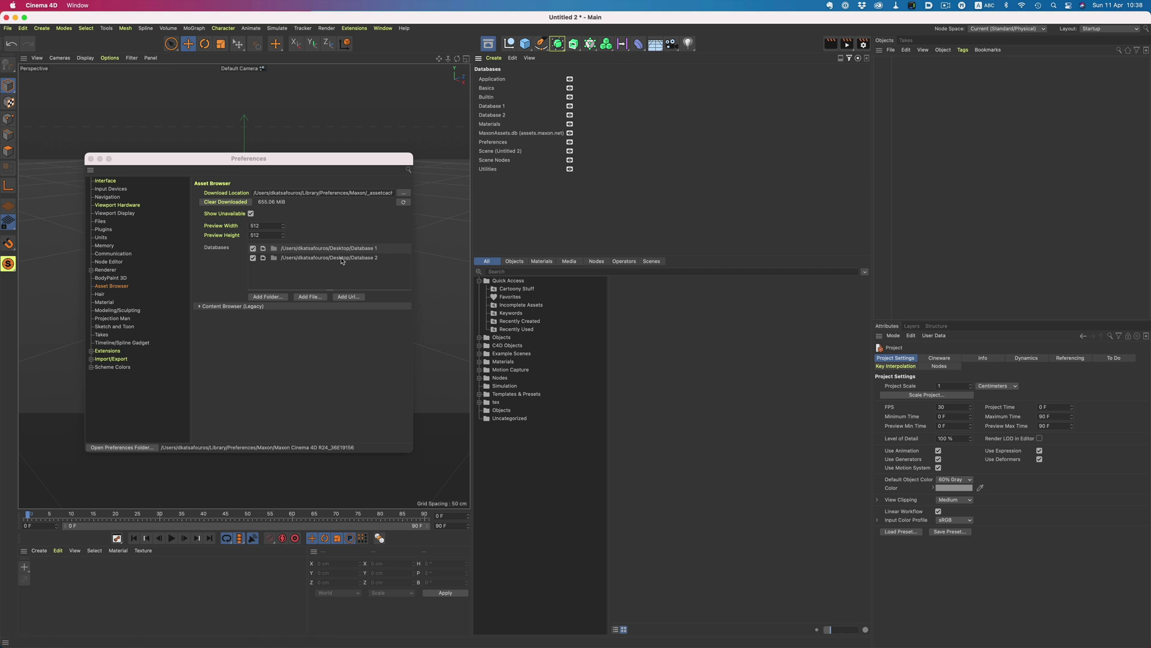
Step: Untick Database 2 in Preferences and delete its entry from the database list
{"action": "left_click", "coordinate": [305, 250]}
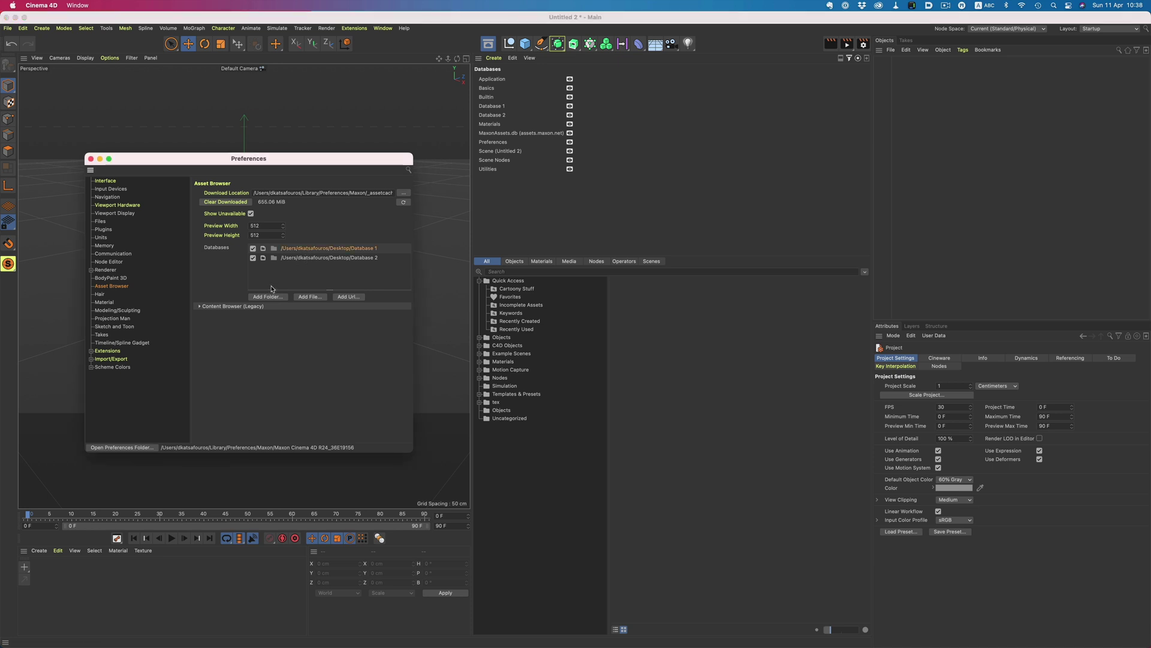
{"action": "left_click", "coordinate": [252, 258]}
{"action": "left_click", "coordinate": [298, 258]}
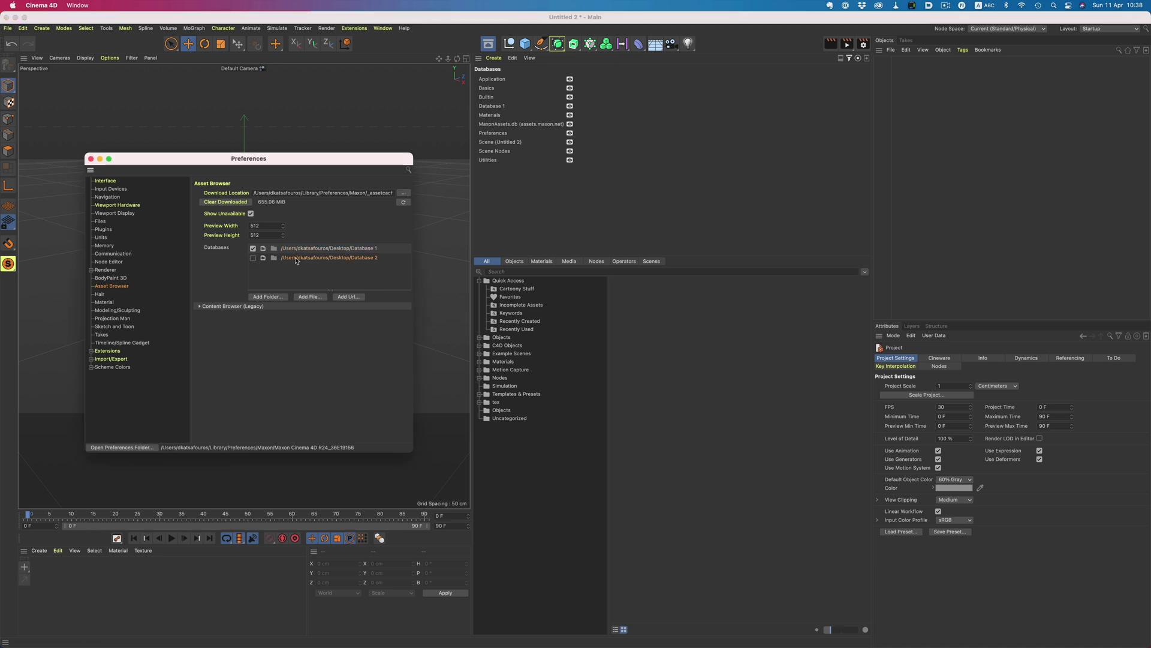
{"action": "key", "text": "Delete"}
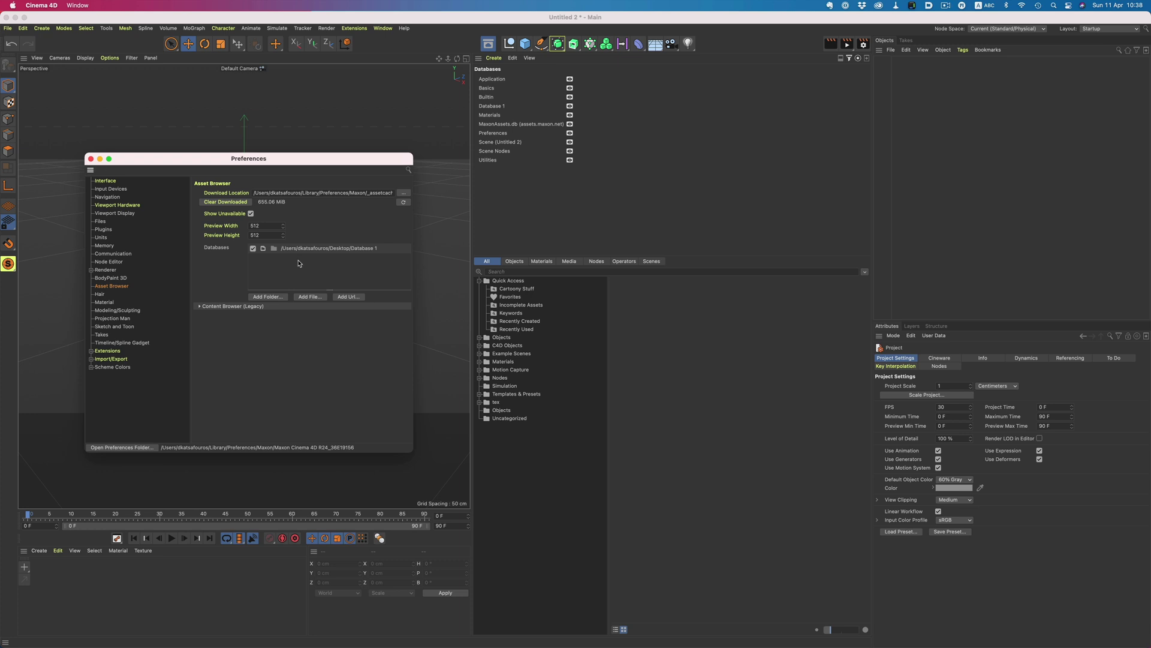
Step: Mount the Database 2 folder as a database with Mount Database (Folder)
{"action": "right_click", "coordinate": [522, 216]}
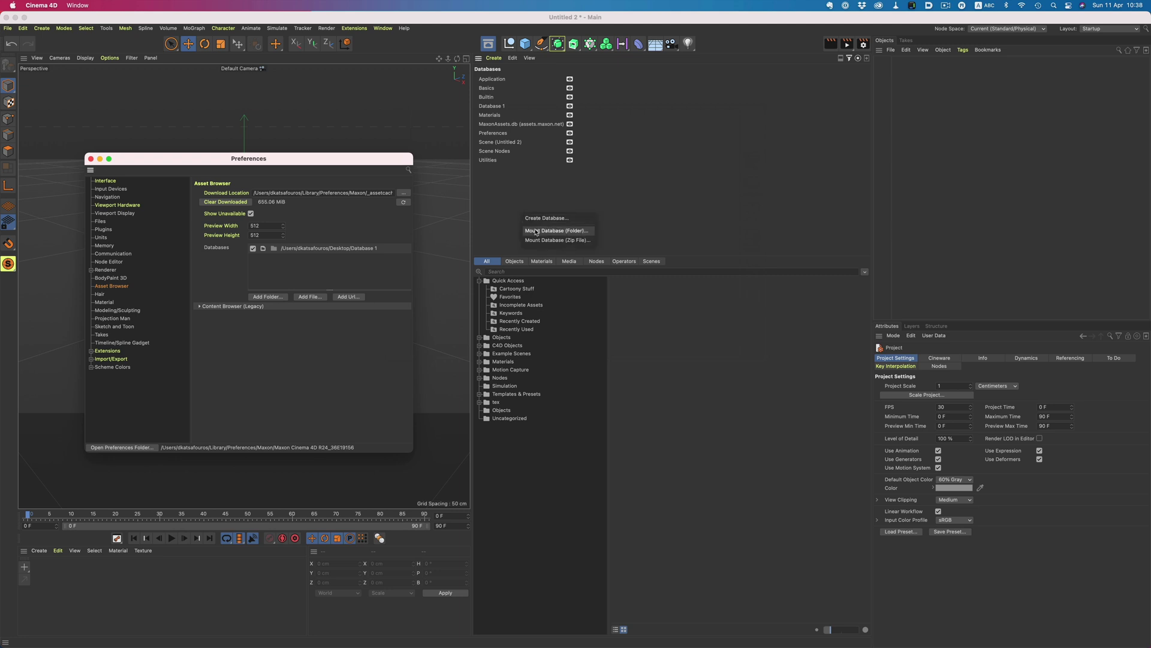
{"action": "left_click", "coordinate": [540, 230]}
{"action": "left_click", "coordinate": [507, 184]}
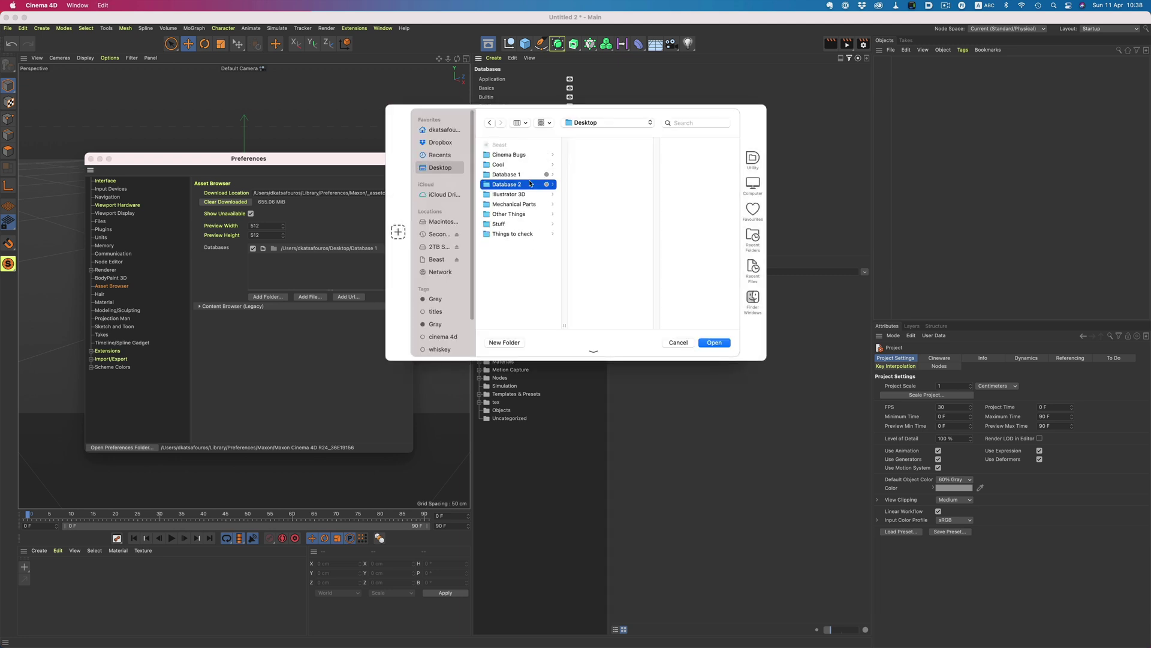
{"action": "left_click", "coordinate": [714, 342]}
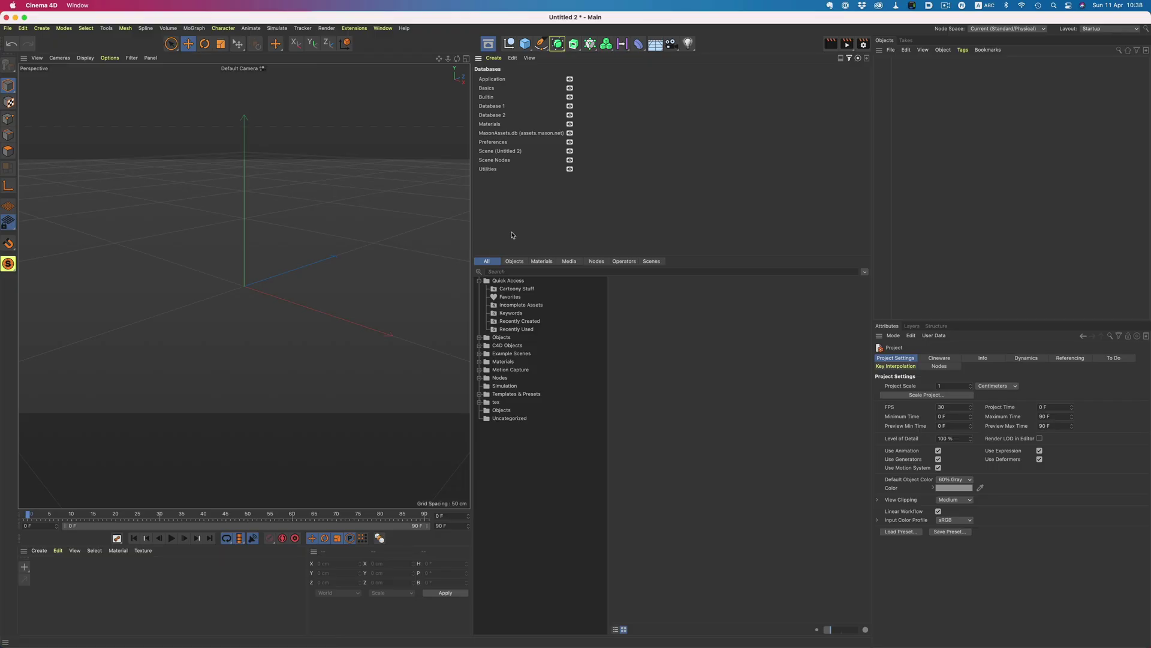
Step: Create a new database in a new desktop folder named 'My Database'
{"action": "right_click", "coordinate": [608, 217]}
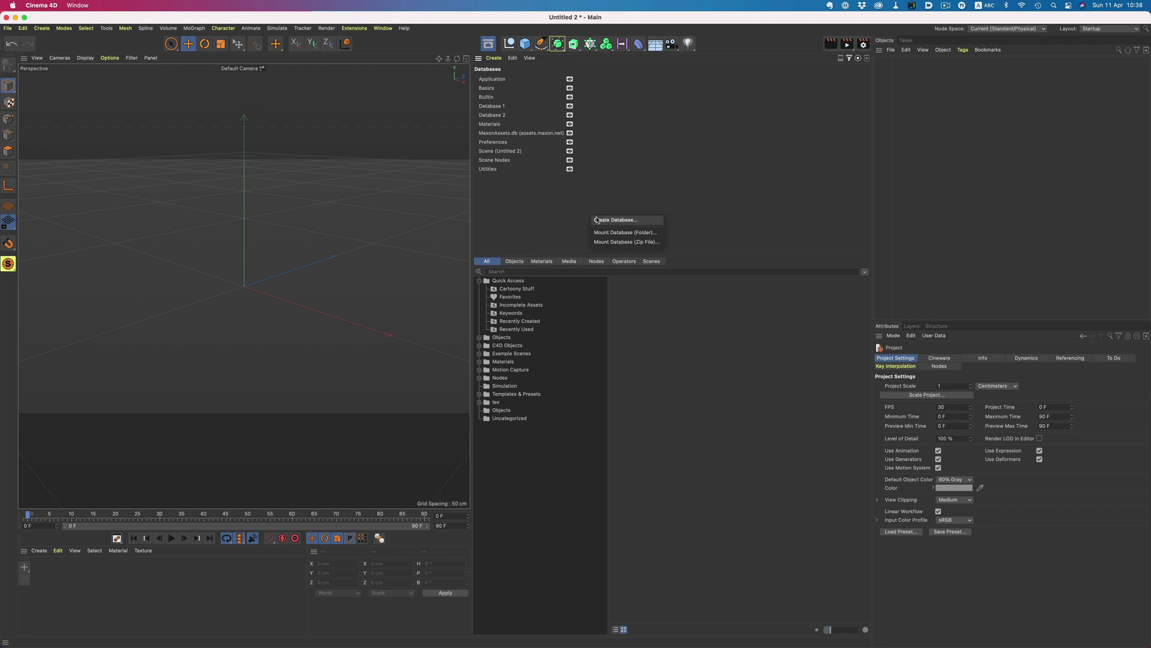
{"action": "left_click", "coordinate": [605, 222]}
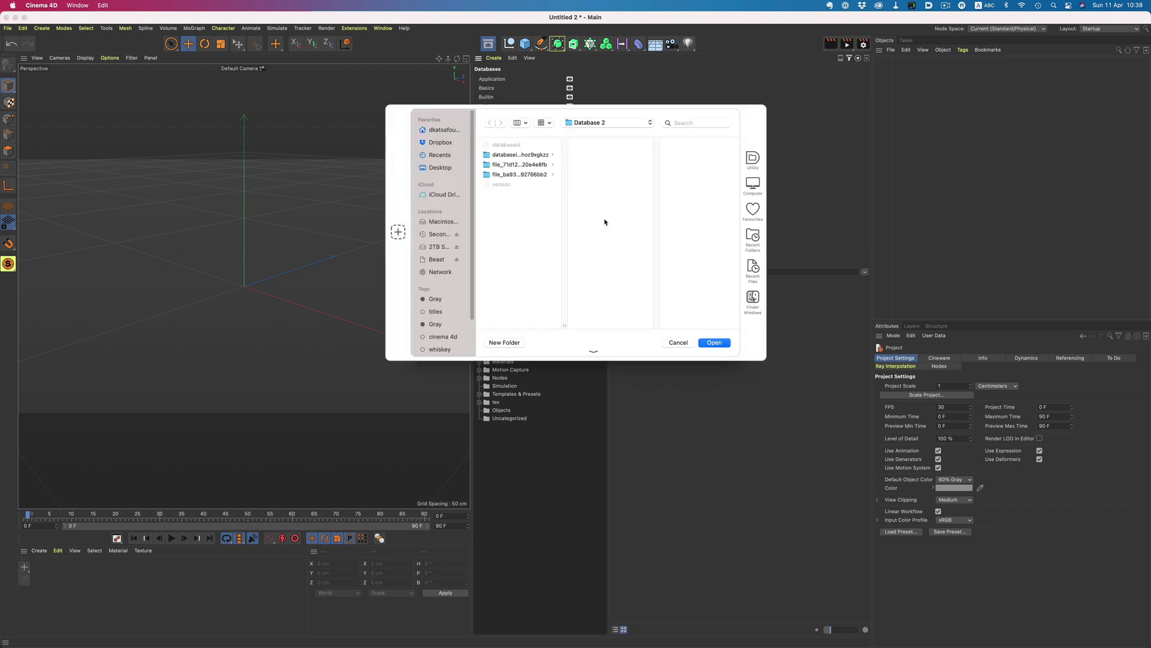
{"action": "key", "text": "super+shift+n"}
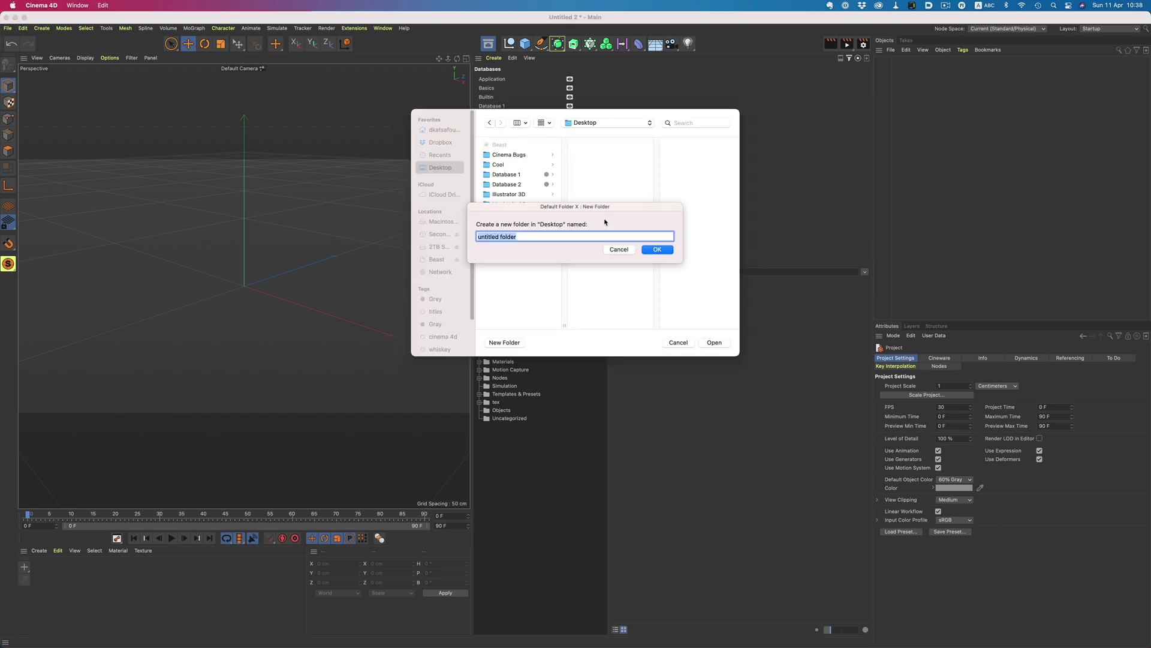
{"action": "type", "text": "My Database"}
{"action": "key", "text": "Return"}
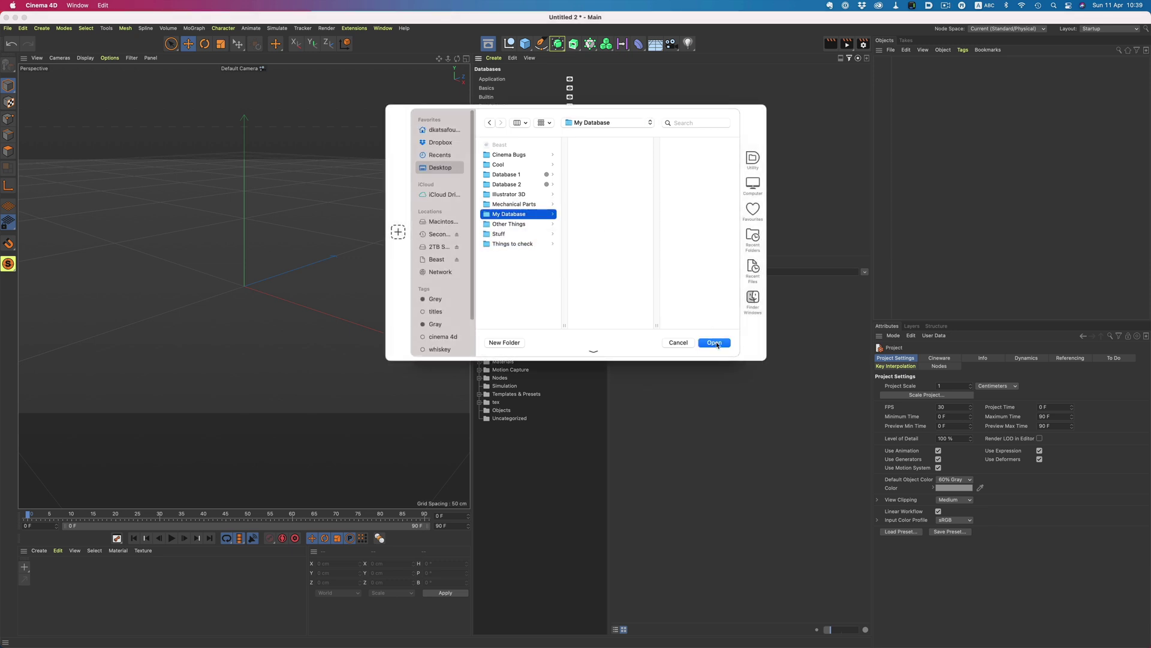
{"action": "left_click", "coordinate": [714, 342]}
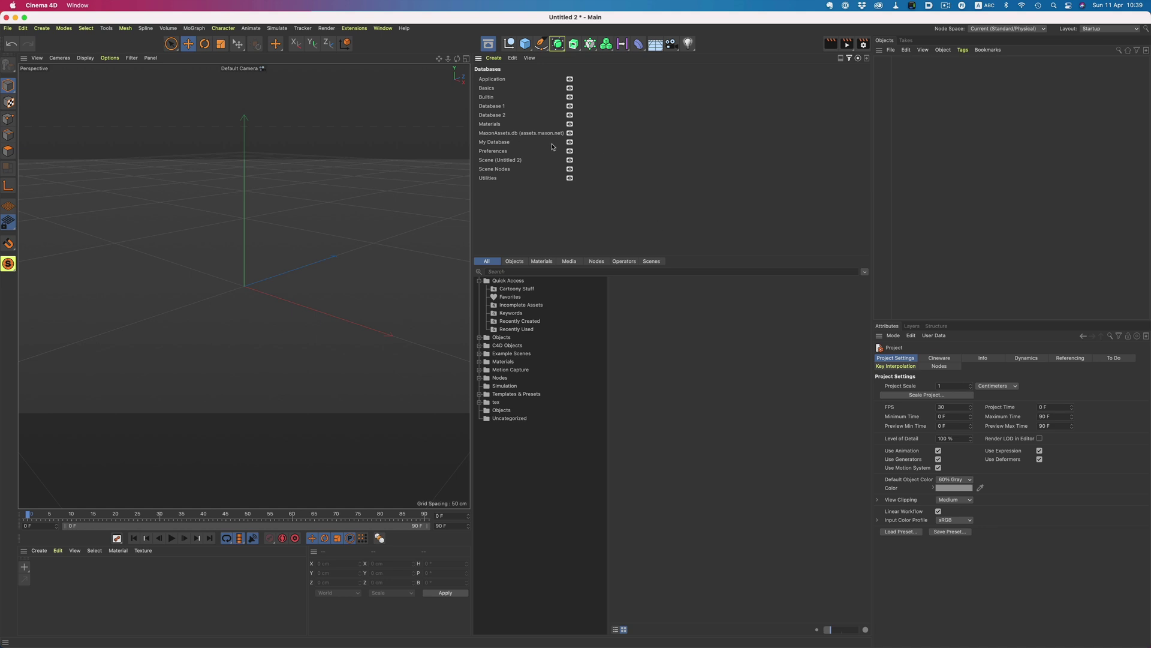
{"action": "left_click", "coordinate": [492, 142]}
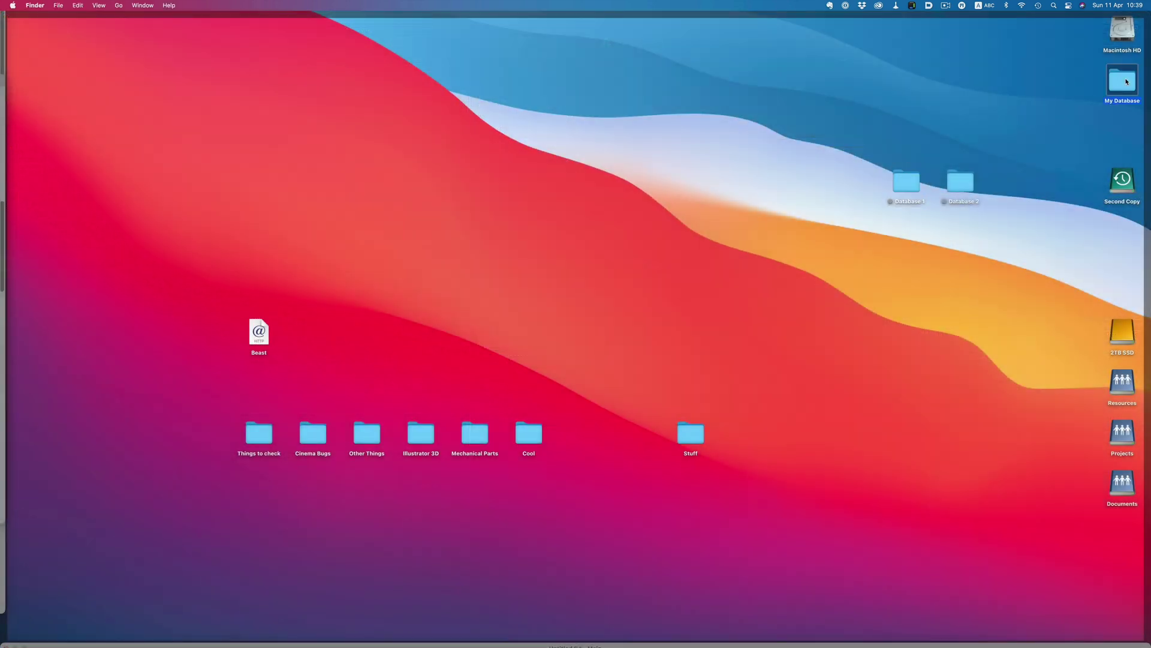
Step: Open My Database in Finder and inspect its databaseid file, asset folder and version file
{"action": "double_click", "coordinate": [1126, 81]}
{"action": "left_click", "coordinate": [623, 147]}
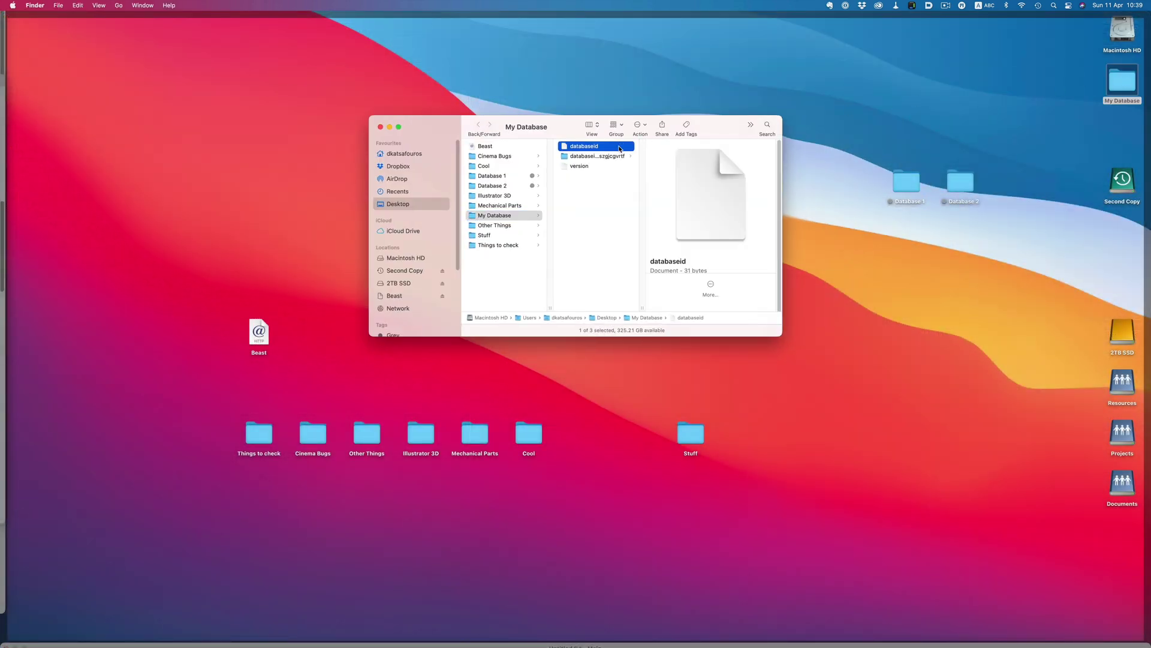
{"action": "left_click", "coordinate": [615, 156]}
{"action": "left_click", "coordinate": [600, 166]}
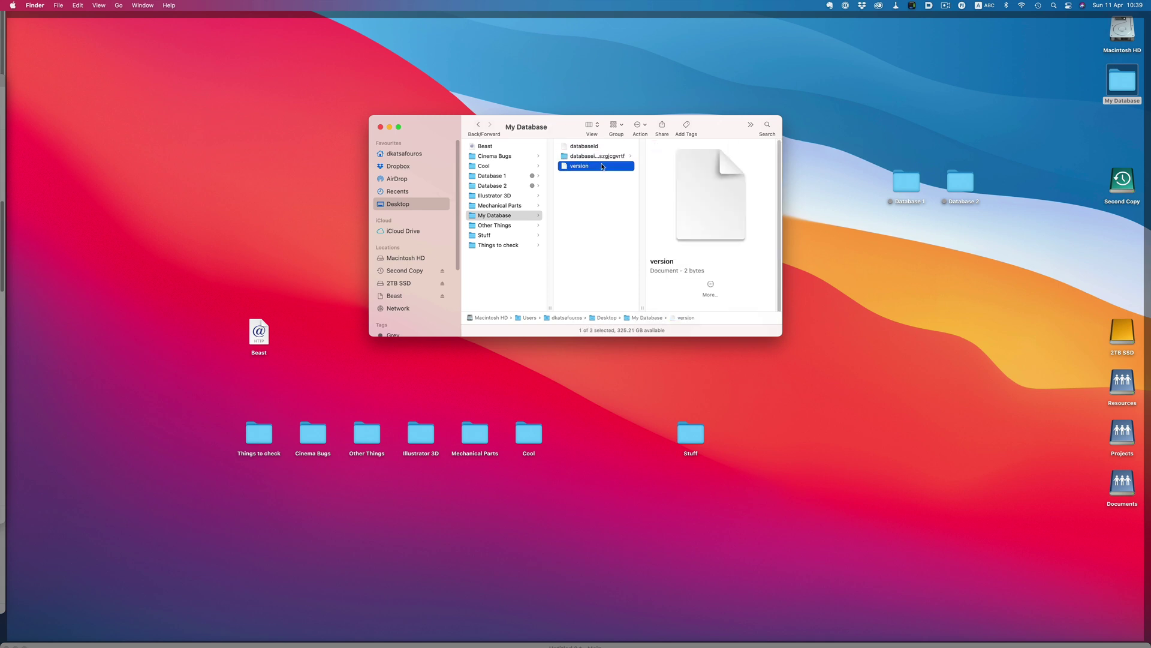
{"action": "left_click", "coordinate": [595, 184]}
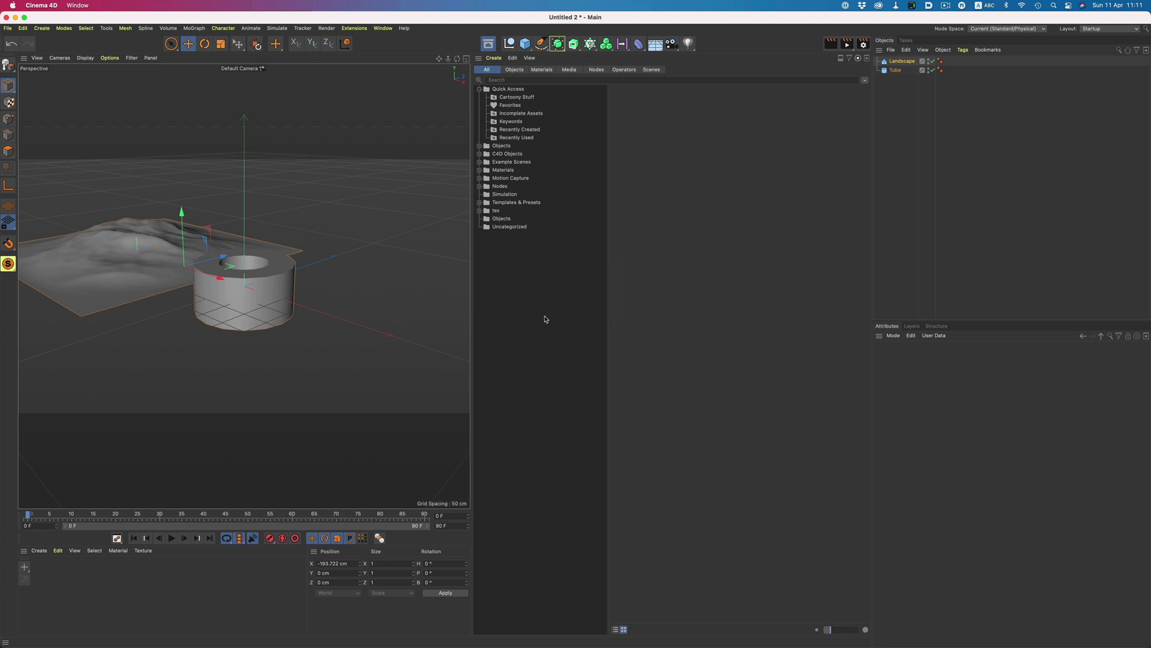
Step: Create a category named 'My Stuff' stored in the My Database database
{"action": "right_click", "coordinate": [545, 319]}
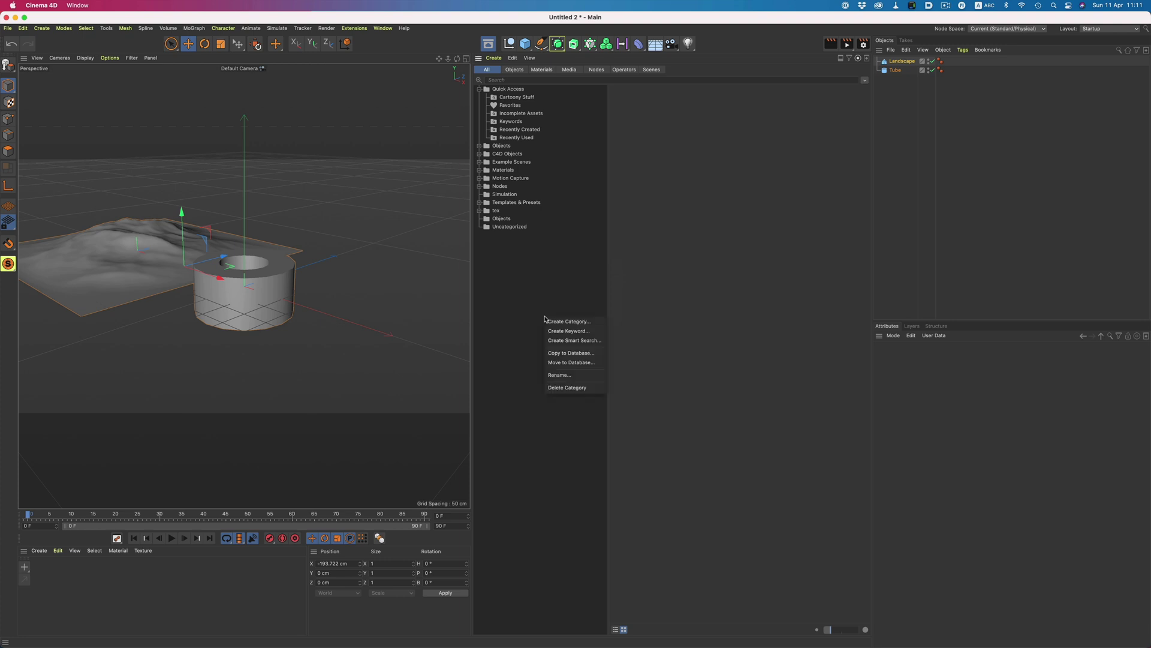
{"action": "left_click", "coordinate": [552, 321]}
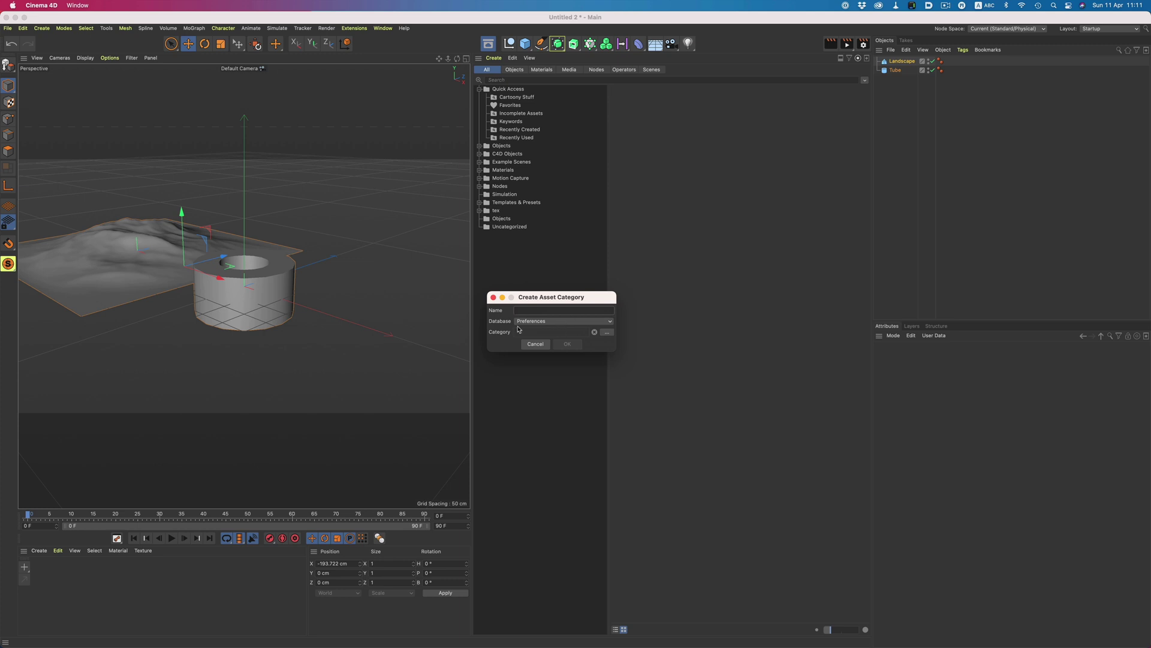
{"action": "type", "text": "My Stuff"}
{"action": "left_click", "coordinate": [563, 322]}
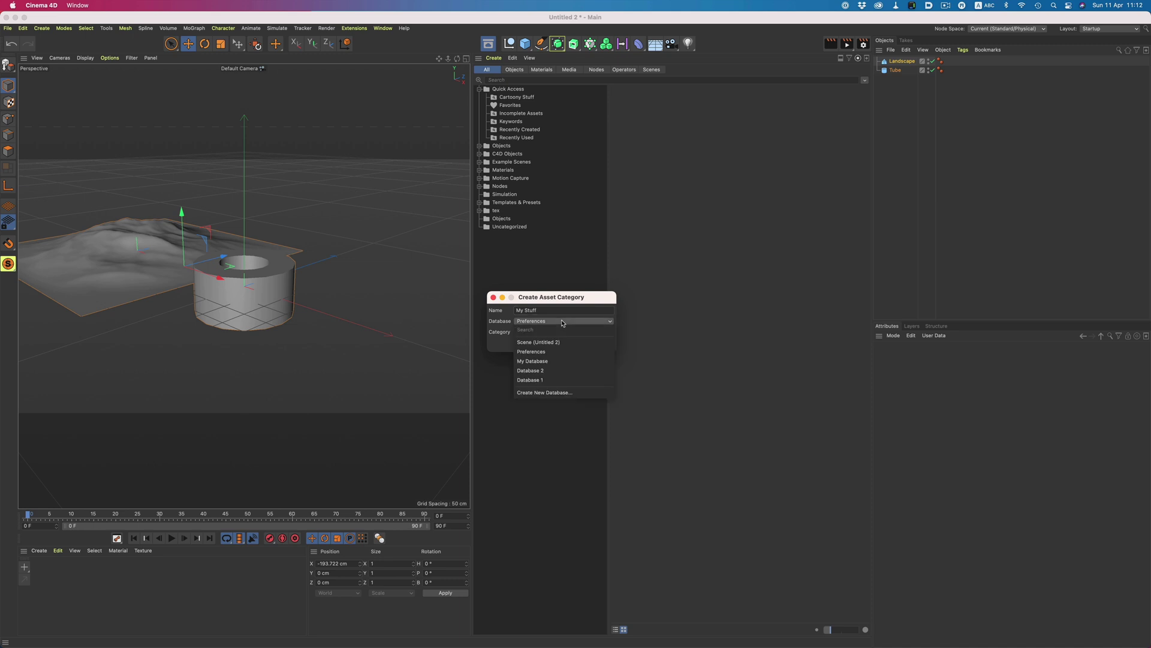
{"action": "left_click", "coordinate": [553, 360]}
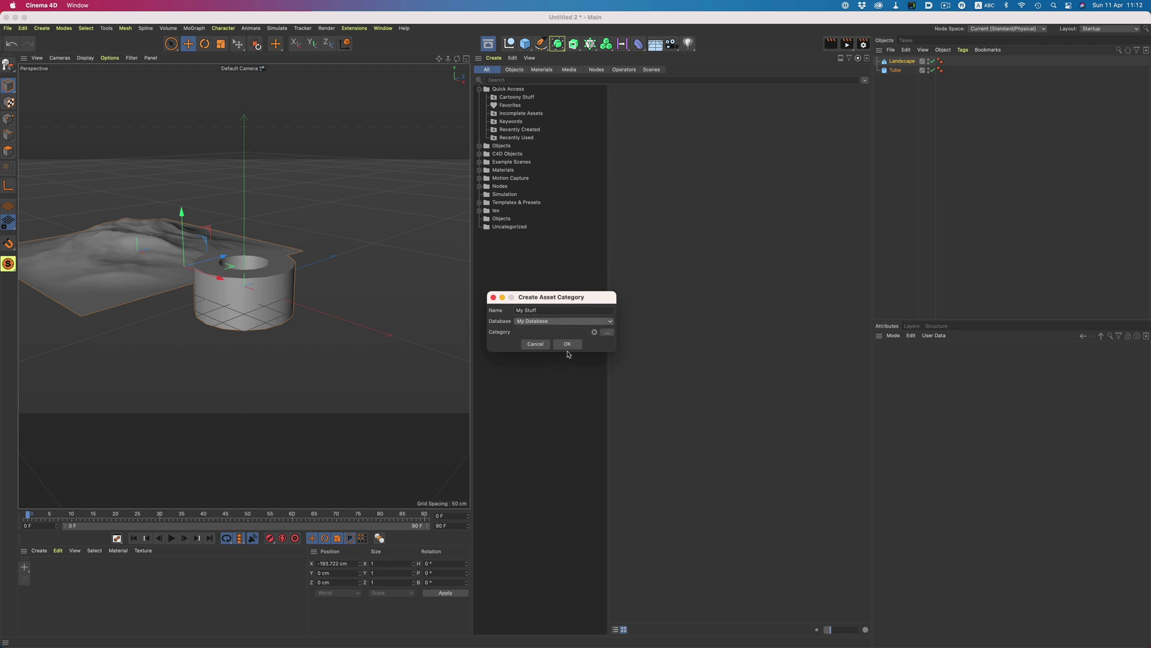
{"action": "left_click", "coordinate": [568, 345]}
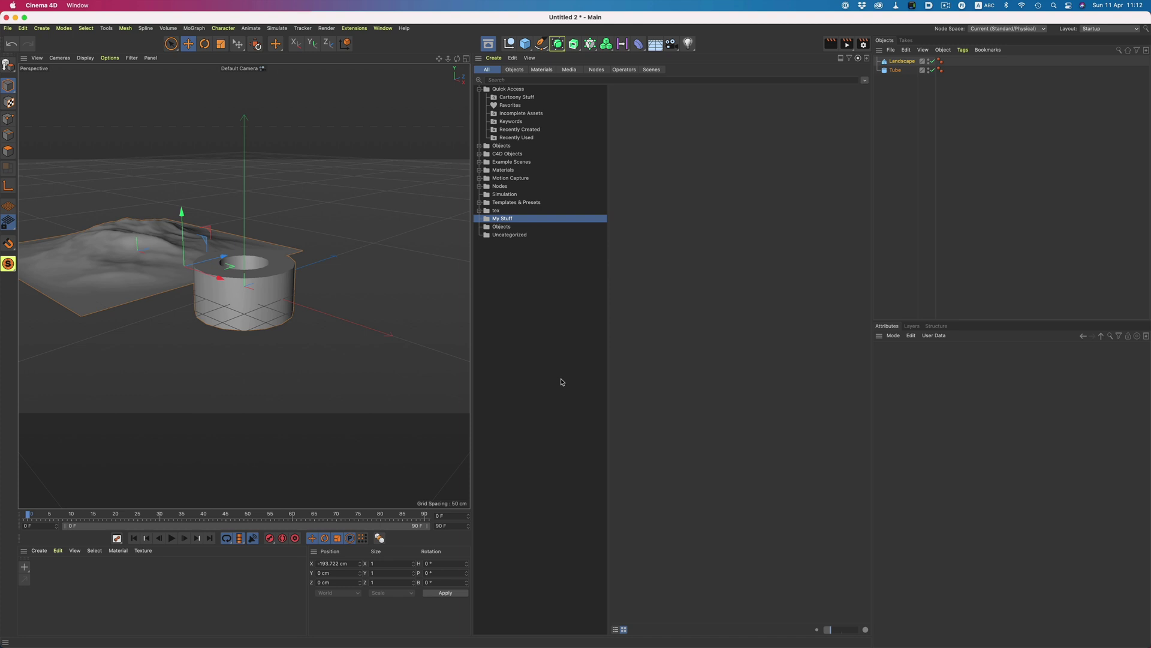
Step: Drag Landscape and Tube from the Object Manager into the Asset Browser and confirm saving them
{"action": "left_click_drag", "start_coordinate": [901, 110], "coordinate": [730, 157]}
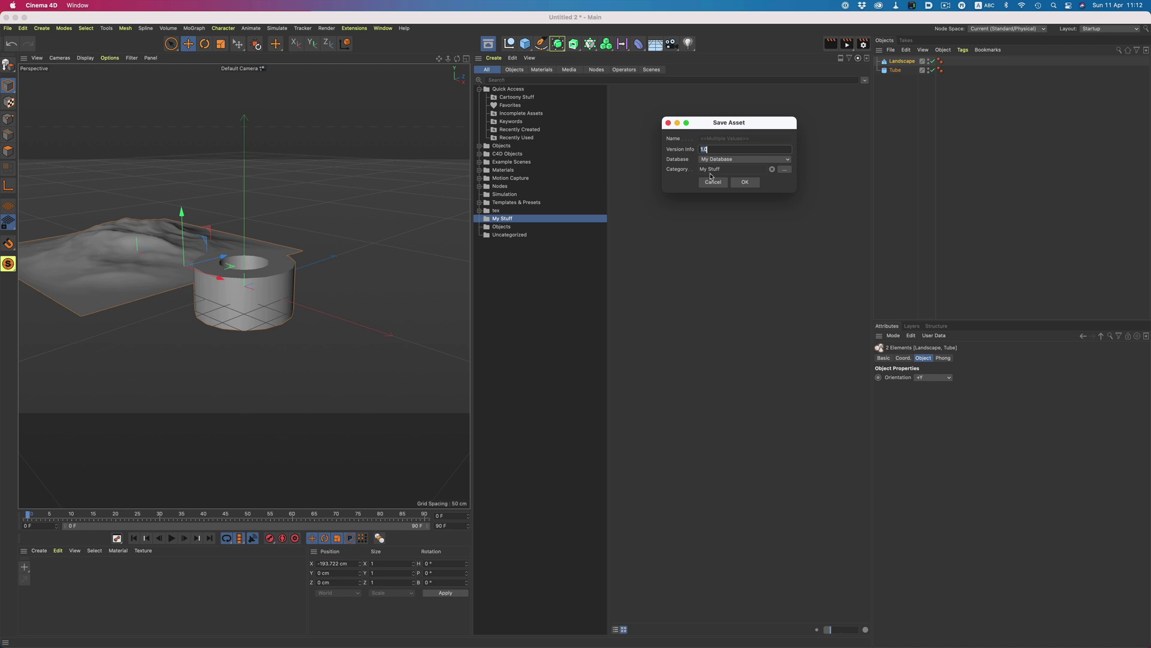
{"action": "left_click", "coordinate": [747, 182]}
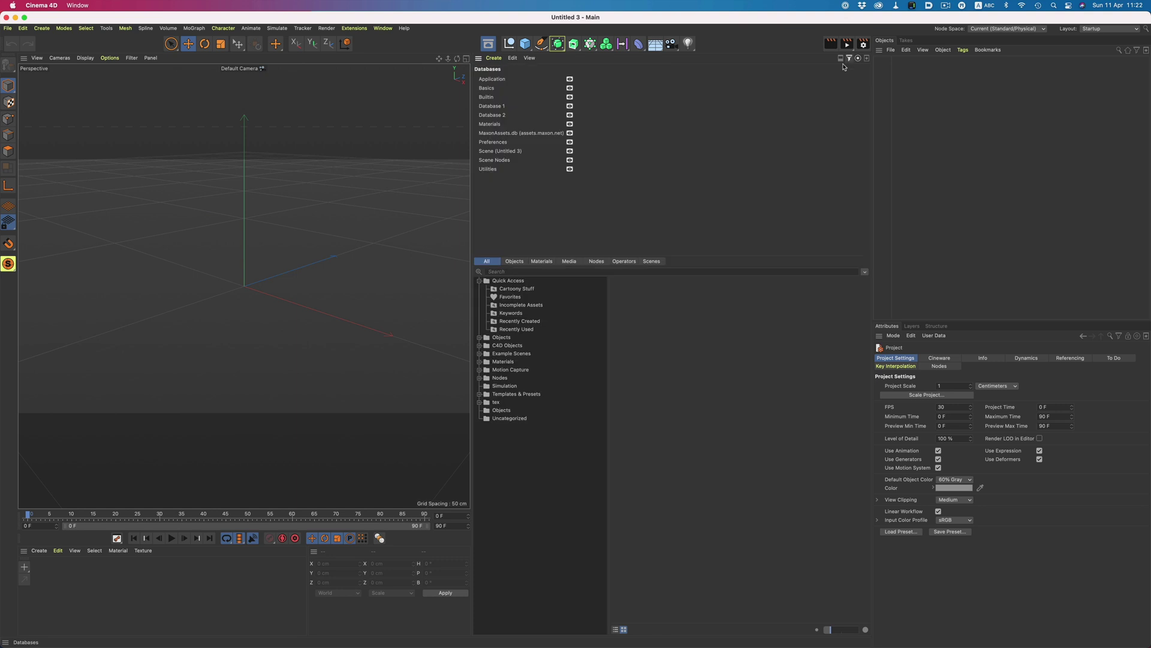
Step: Show only Database 1 and 2, then browse Objects (Cube, Pyramid) and Uncategorized assets
{"action": "left_click", "coordinate": [569, 106]}
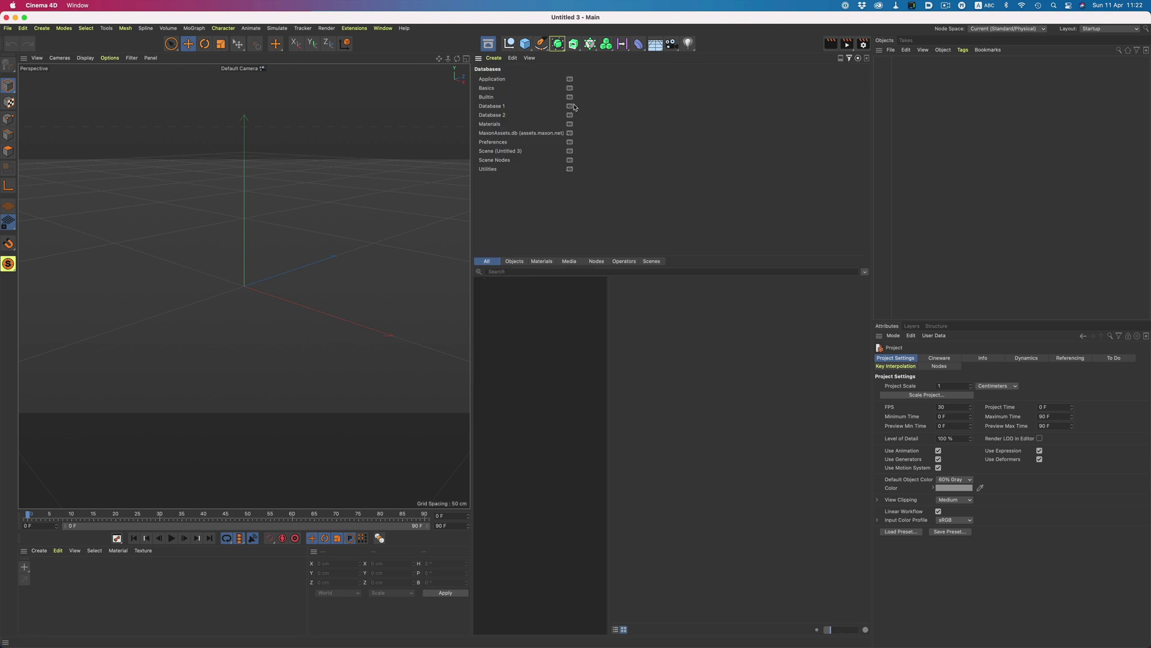
{"action": "left_click", "coordinate": [570, 106]}
{"action": "left_click", "coordinate": [501, 281]}
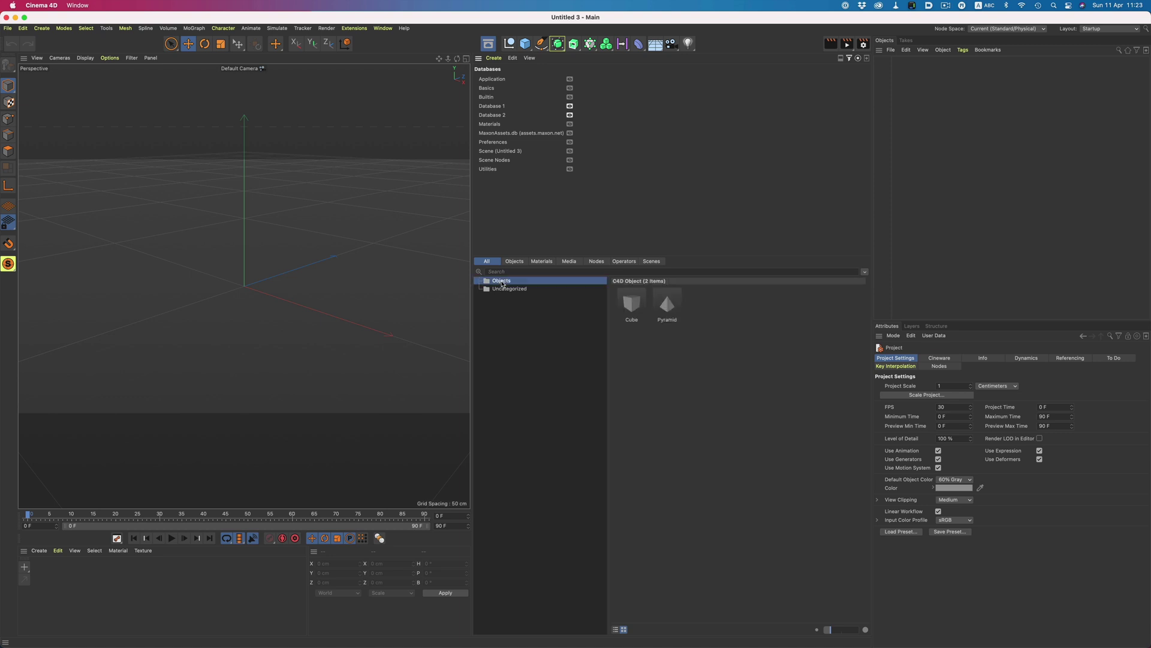
{"action": "left_click", "coordinate": [631, 307]}
{"action": "left_click", "coordinate": [666, 307]}
{"action": "left_click", "coordinate": [514, 288]}
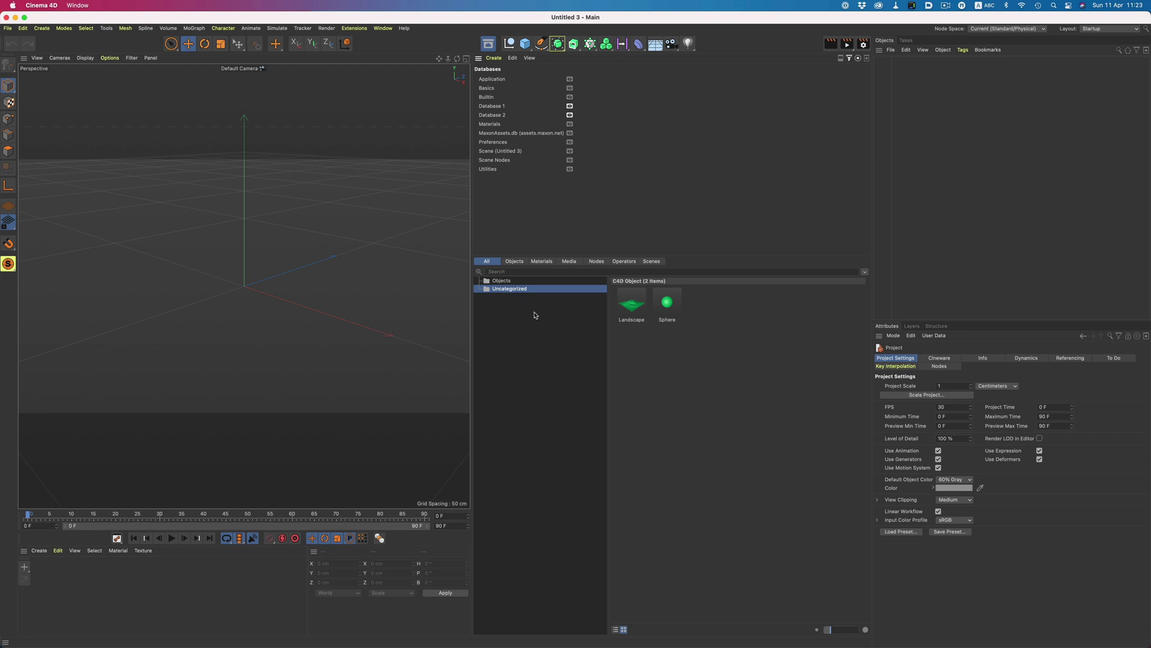
Step: Put Landscape and Sphere in the Objects category, then select all four object assets there
{"action": "left_click", "coordinate": [629, 309]}
{"action": "left_click", "coordinate": [674, 291]}
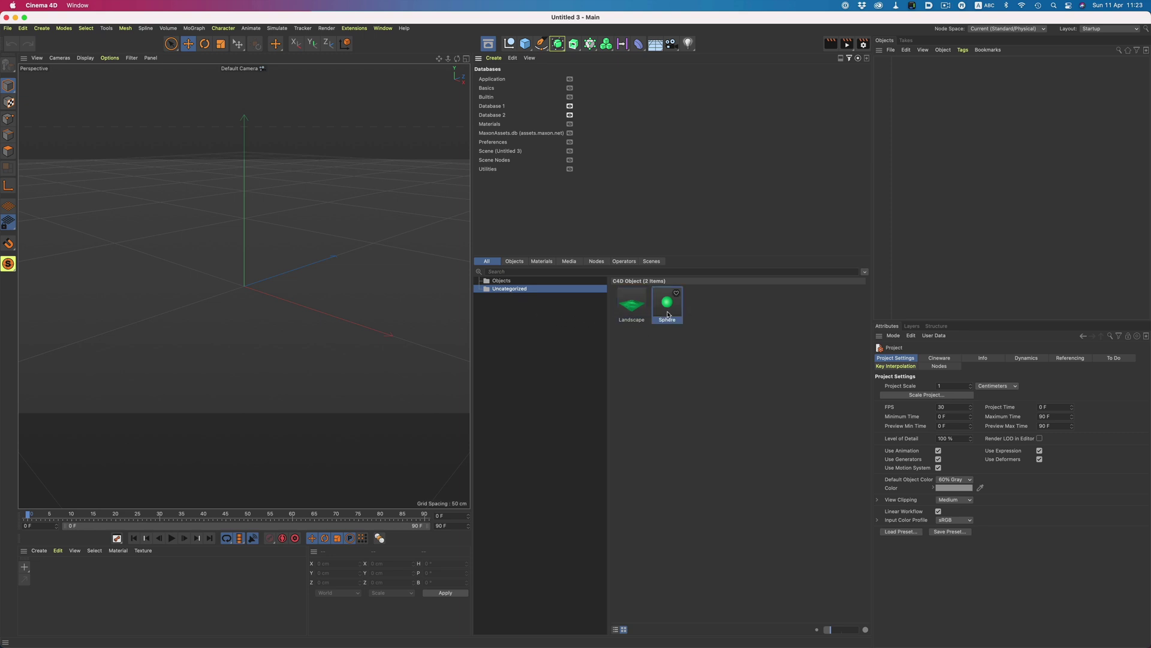
{"action": "left_click", "coordinate": [649, 343]}
{"action": "left_click_drag", "start_coordinate": [685, 334], "coordinate": [501, 282]}
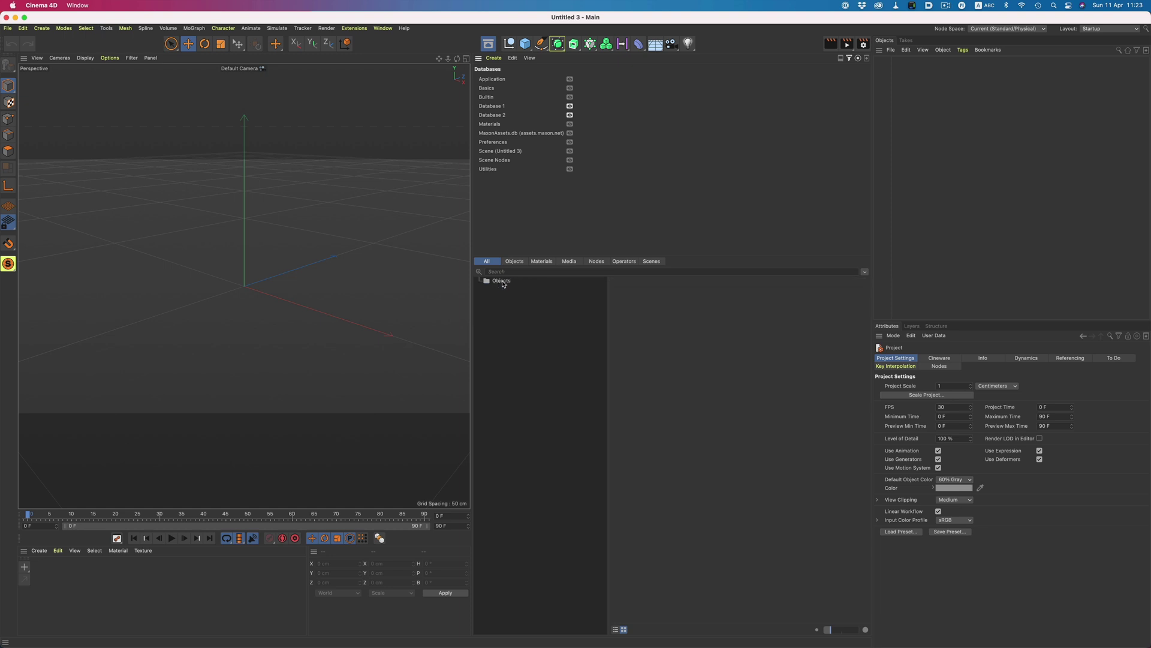
{"action": "left_click", "coordinate": [502, 282]}
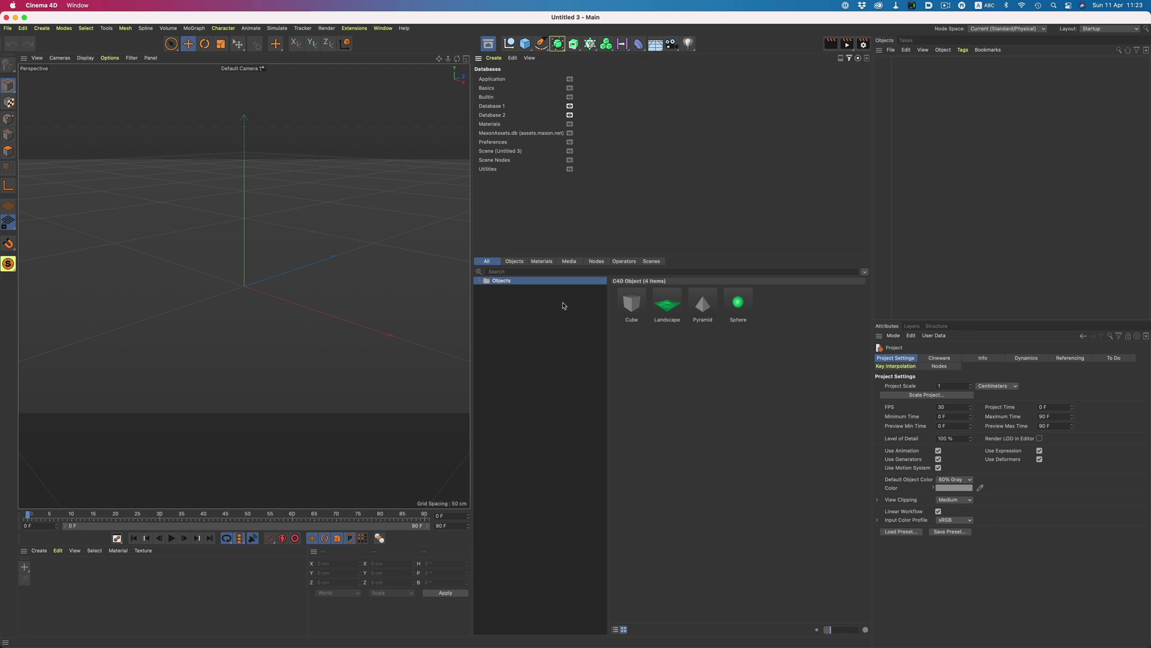
{"action": "left_click_drag", "start_coordinate": [772, 346], "coordinate": [617, 291]}
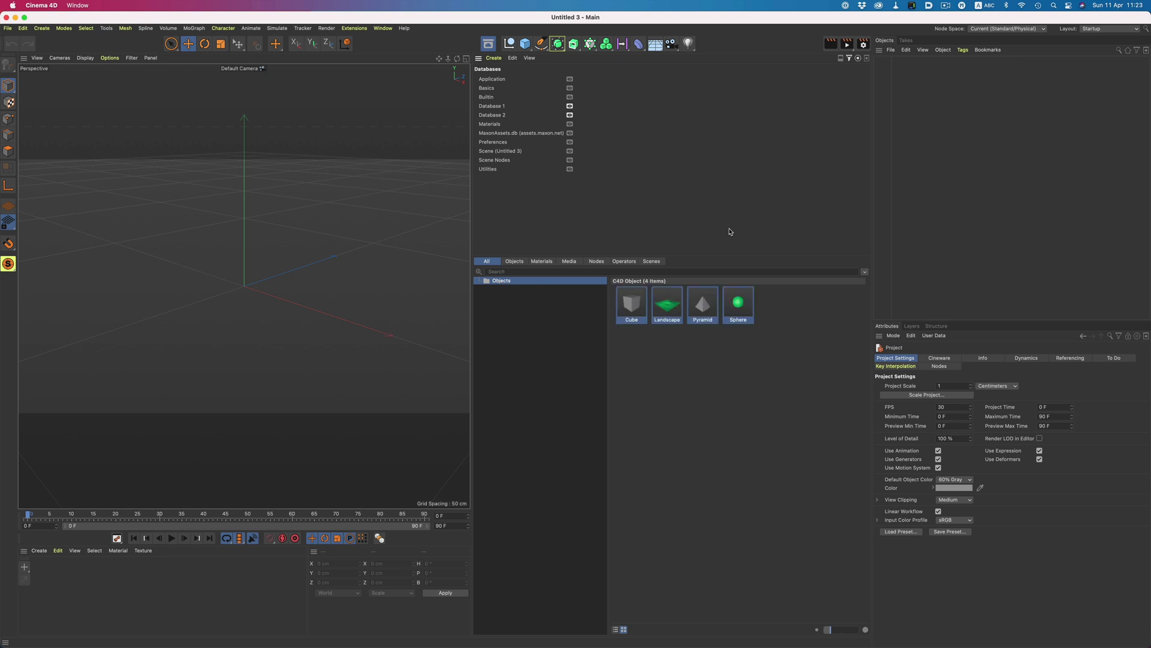
Step: Hide the databases list and show the asset details and preview panel
{"action": "left_click", "coordinate": [841, 58]}
{"action": "left_click", "coordinate": [808, 131]}
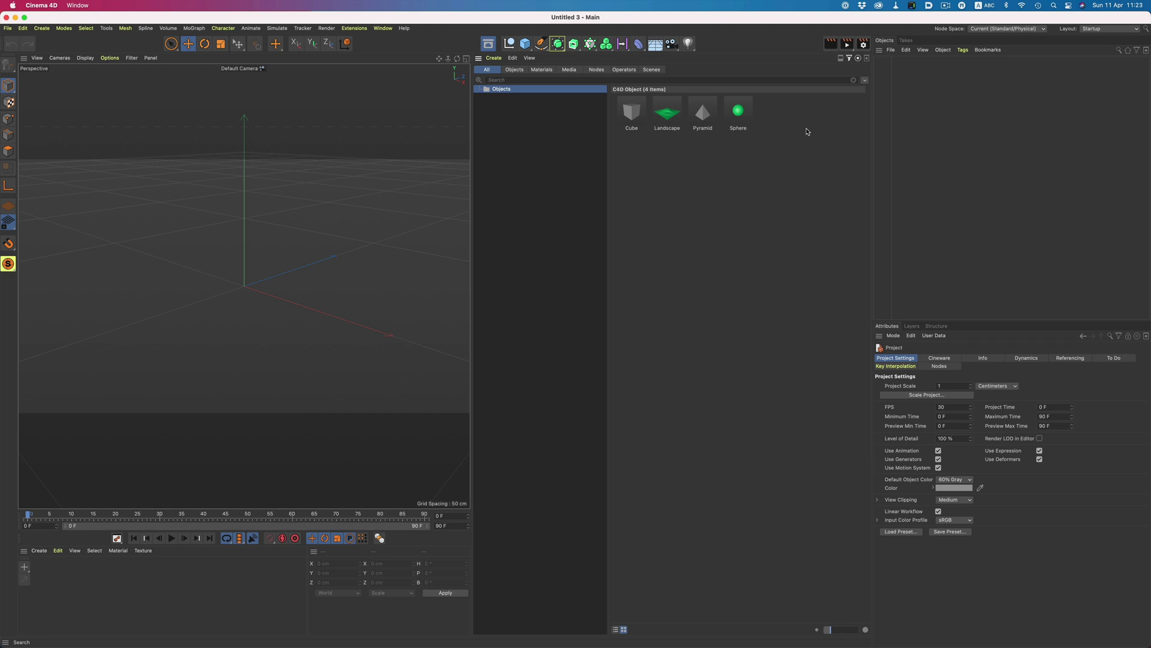
{"action": "left_click", "coordinate": [840, 59]}
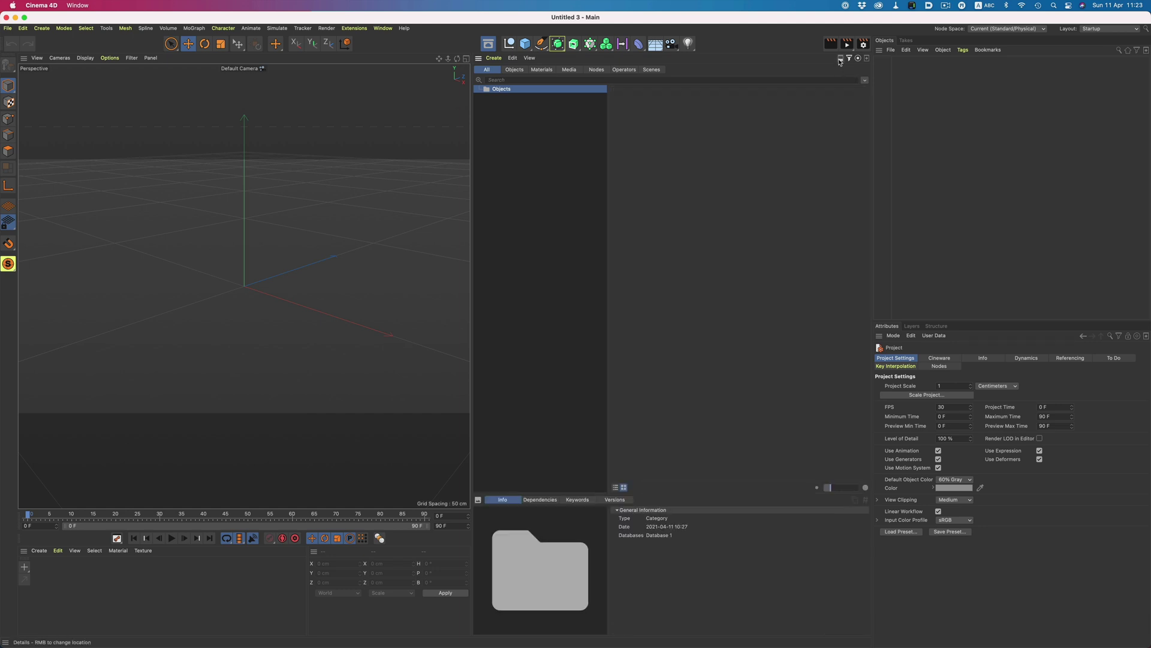
Step: View the details of Cube, Pyramid and Landscape
{"action": "left_click", "coordinate": [623, 114]}
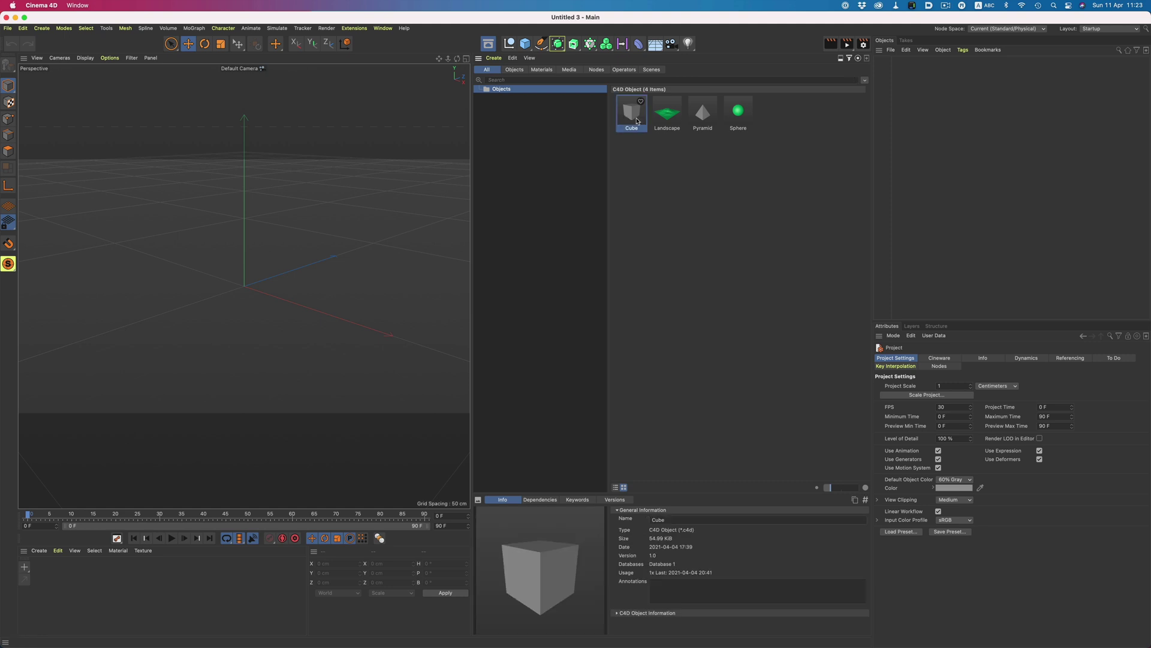
{"action": "left_click", "coordinate": [705, 114], "text": "super"}
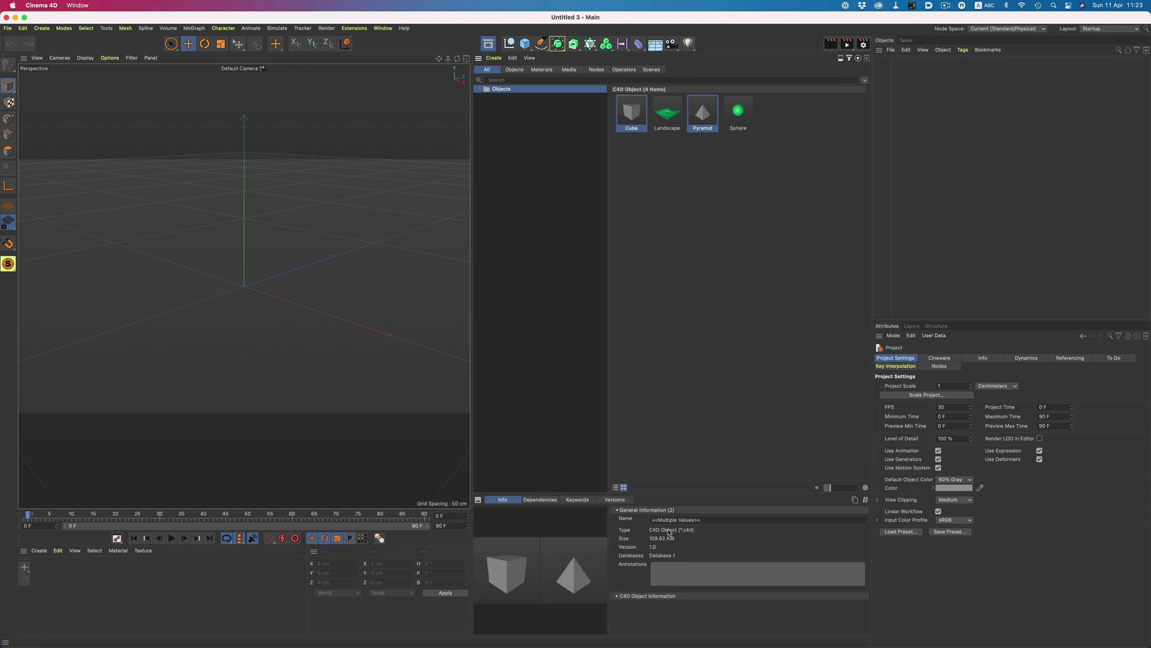
{"action": "left_click", "coordinate": [676, 102]}
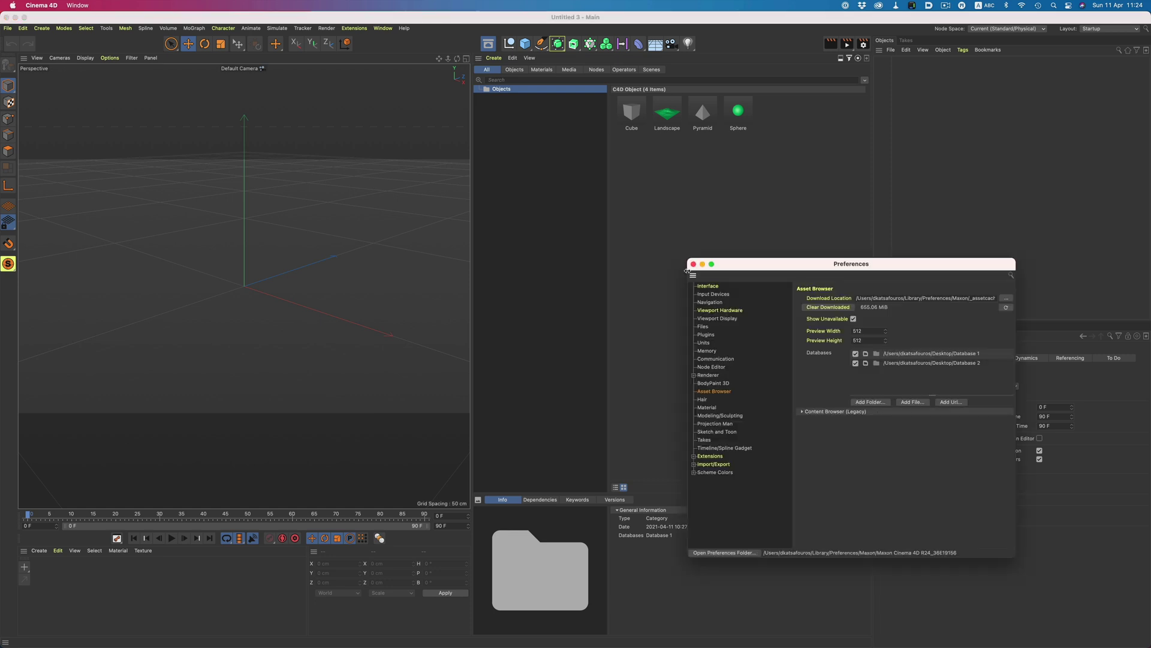
Step: Move the Preferences window aside, then disable and re-enable Database 2
{"action": "left_click_drag", "start_coordinate": [769, 264], "coordinate": [214, 176]}
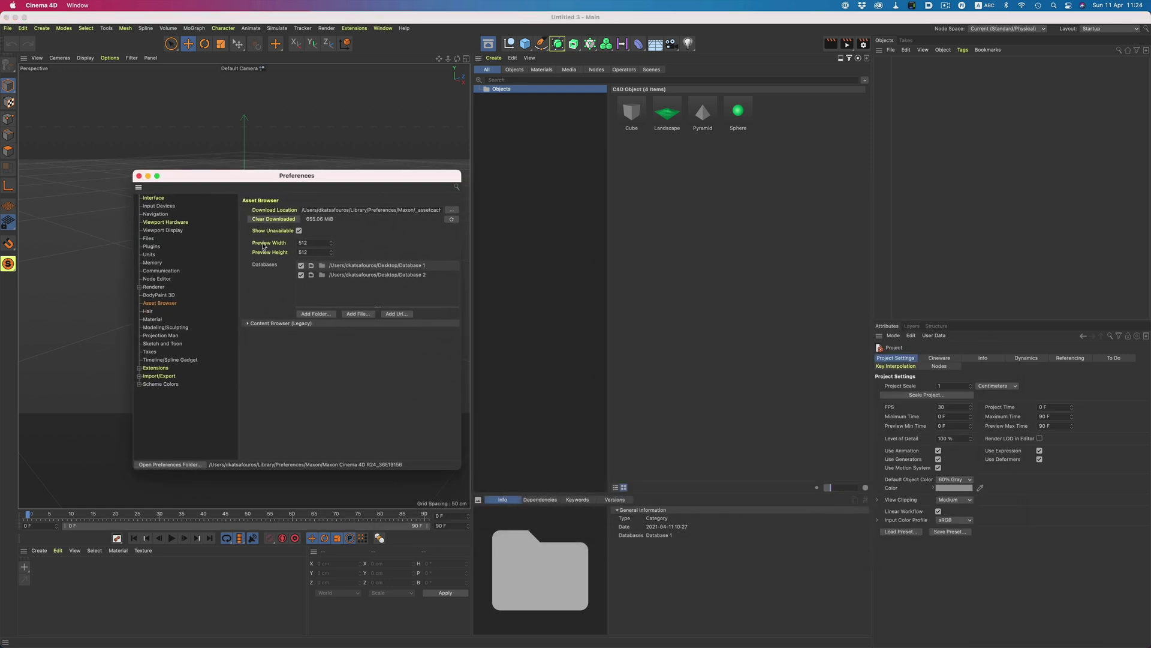
{"action": "left_click", "coordinate": [301, 275]}
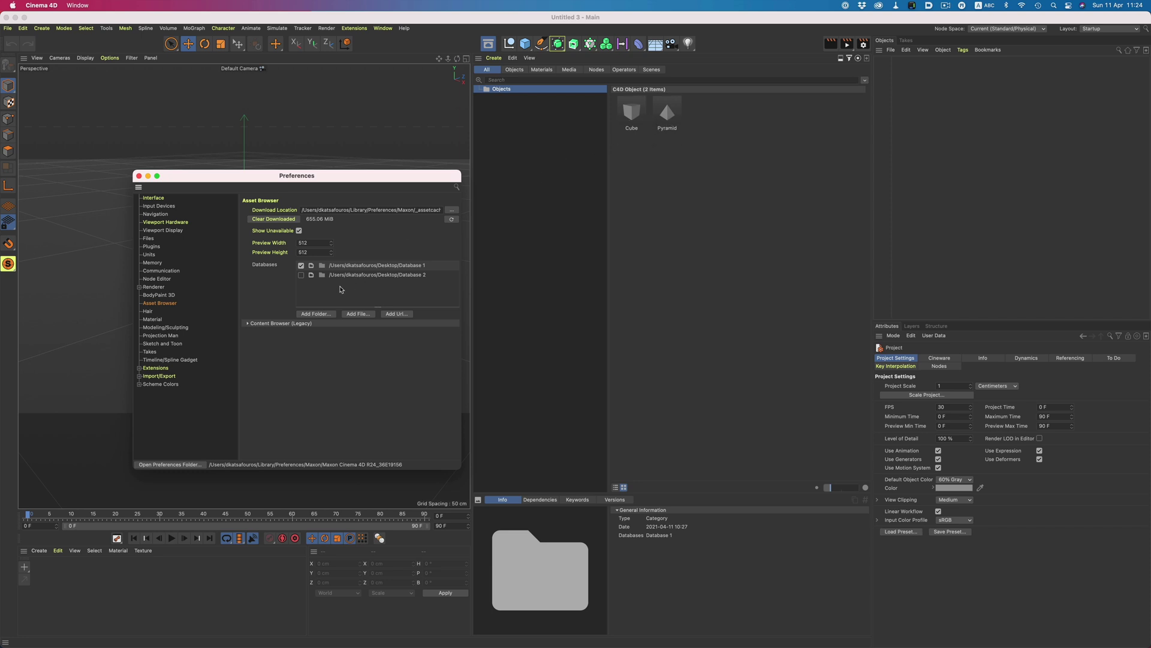
{"action": "left_click", "coordinate": [301, 275]}
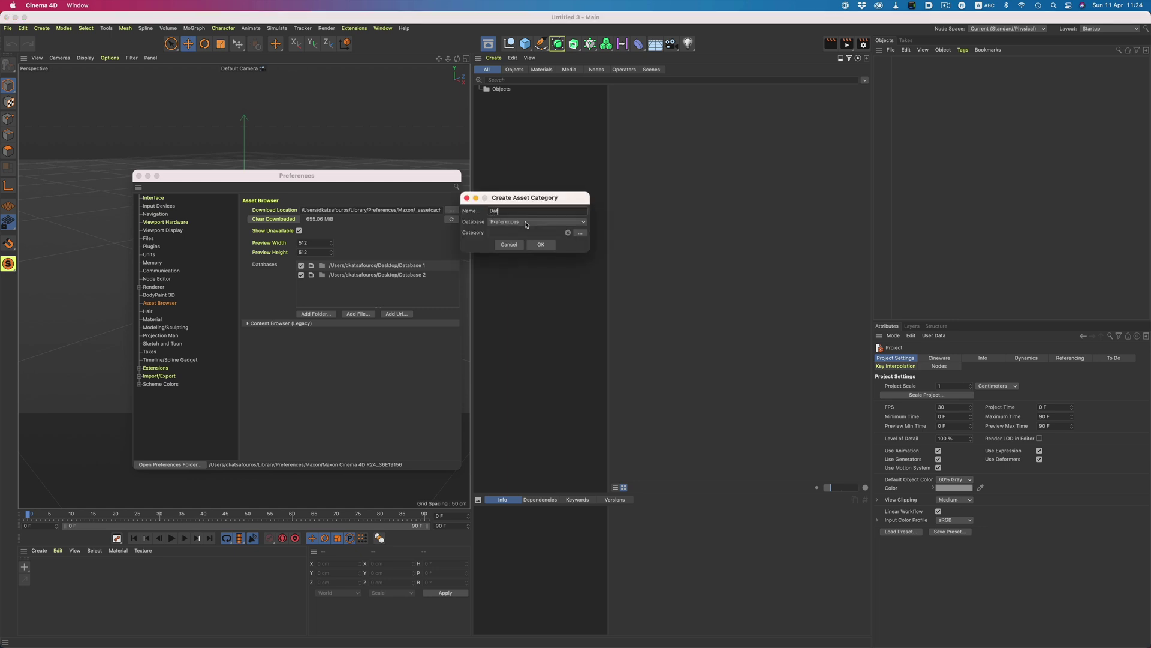
Step: Create an asset category named 'Database 2 Folder' stored in Database 2
{"action": "type", "text": "tabase 2 Folder"}
{"action": "left_click", "coordinate": [526, 221]}
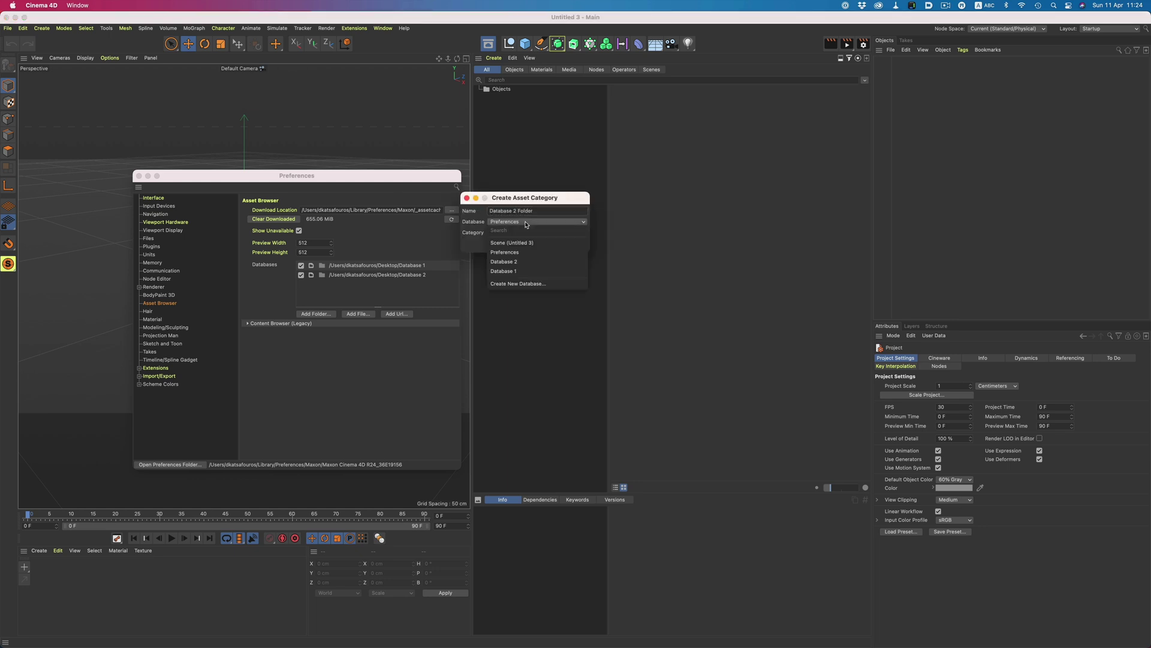
{"action": "left_click", "coordinate": [530, 263]}
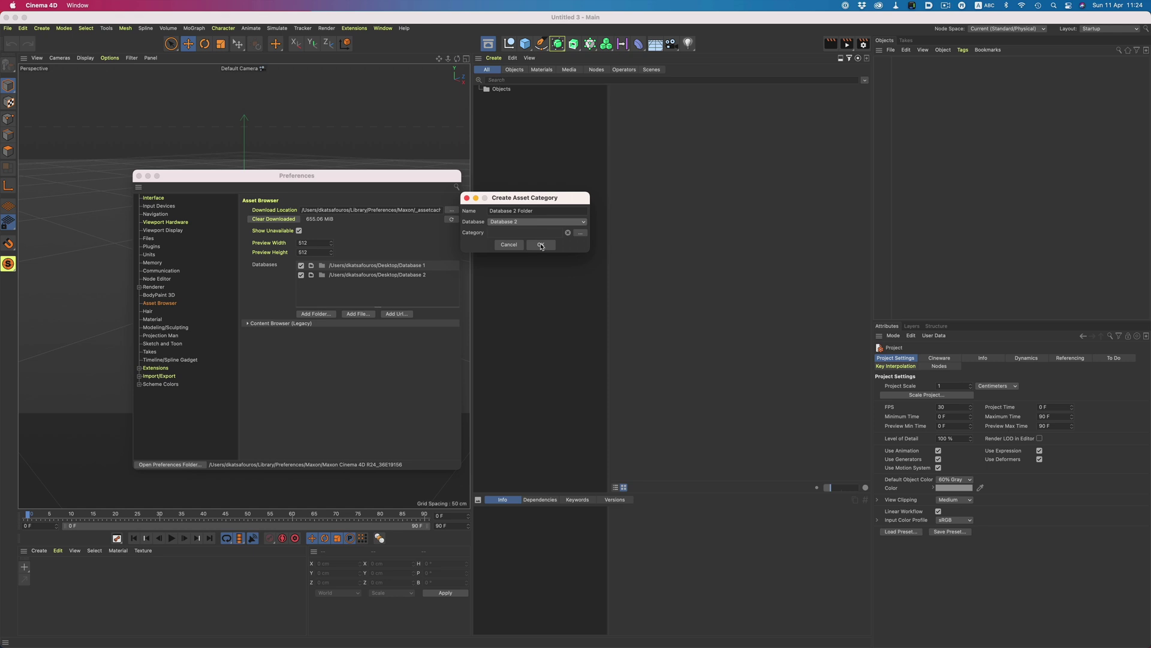
{"action": "left_click", "coordinate": [541, 244]}
Step: Move Cube and Pyramid into Database 2 Folder, then test by toggling Database 2 off and on
{"action": "left_click", "coordinate": [509, 98]}
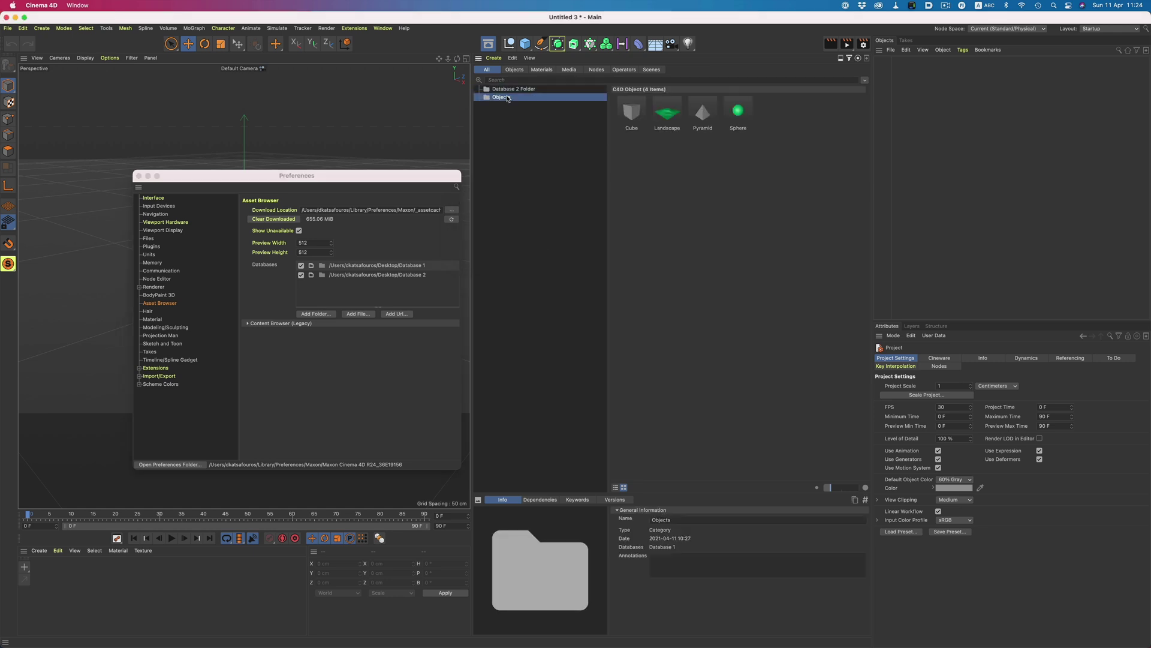
{"action": "left_click", "coordinate": [699, 117], "text": "super"}
{"action": "left_click_drag", "start_coordinate": [698, 116], "coordinate": [527, 90]}
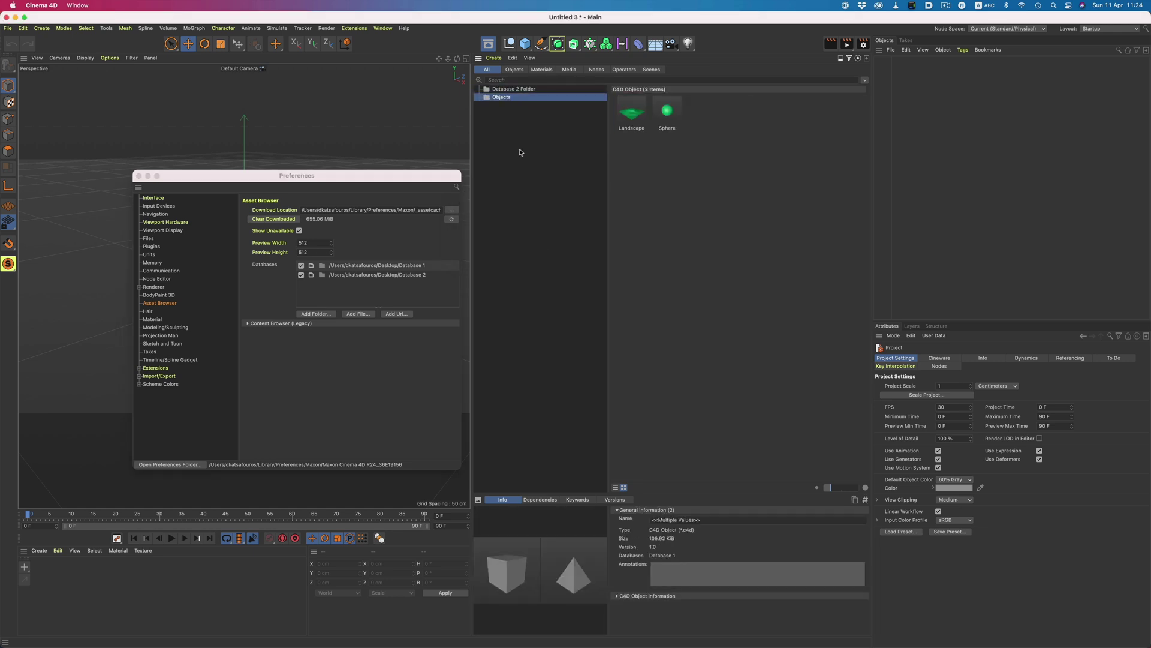
{"action": "left_click", "coordinate": [301, 274]}
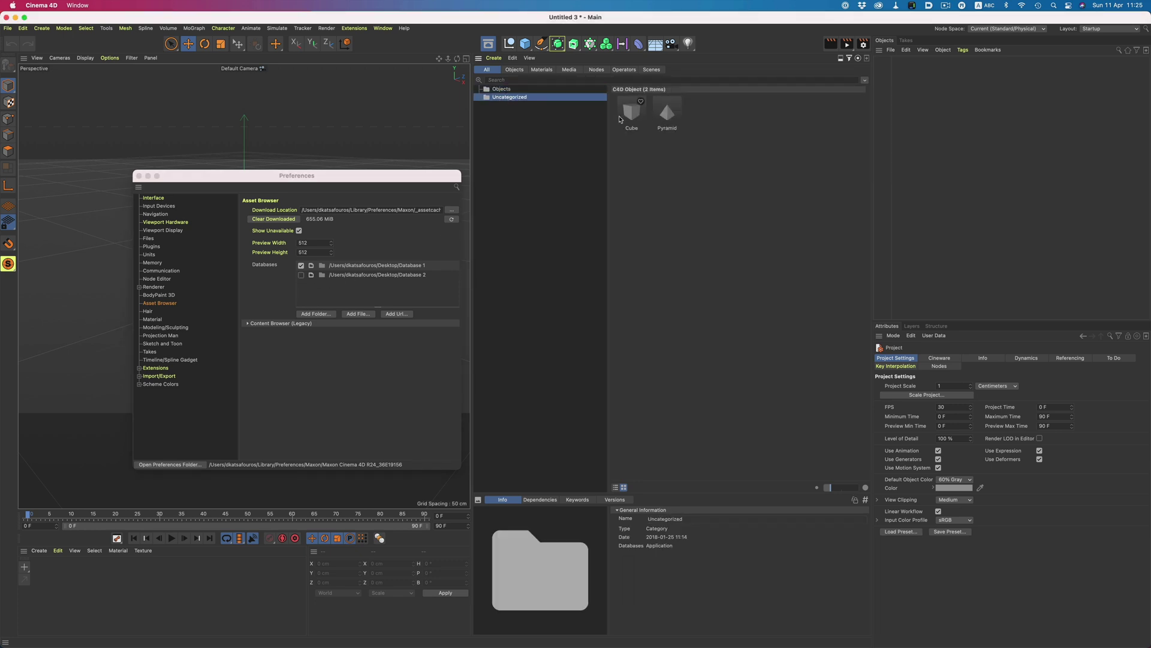
{"action": "left_click", "coordinate": [301, 275]}
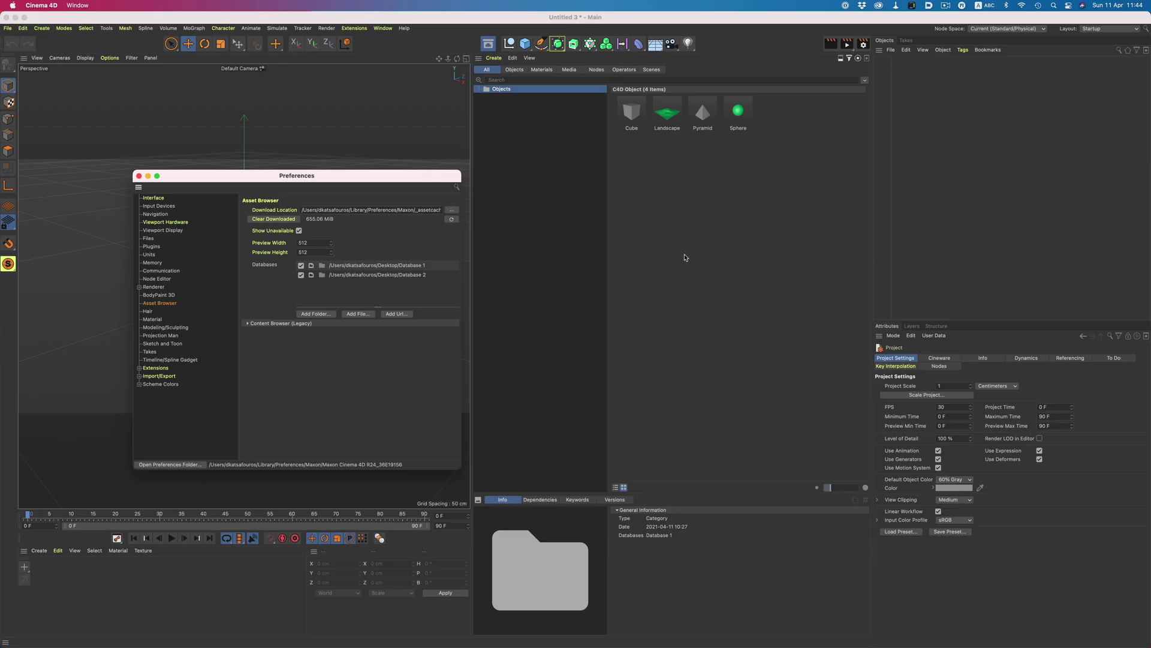
Step: Move the Landscape and Sphere assets to Database 1 with Move to Database
{"action": "left_click", "coordinate": [667, 112]}
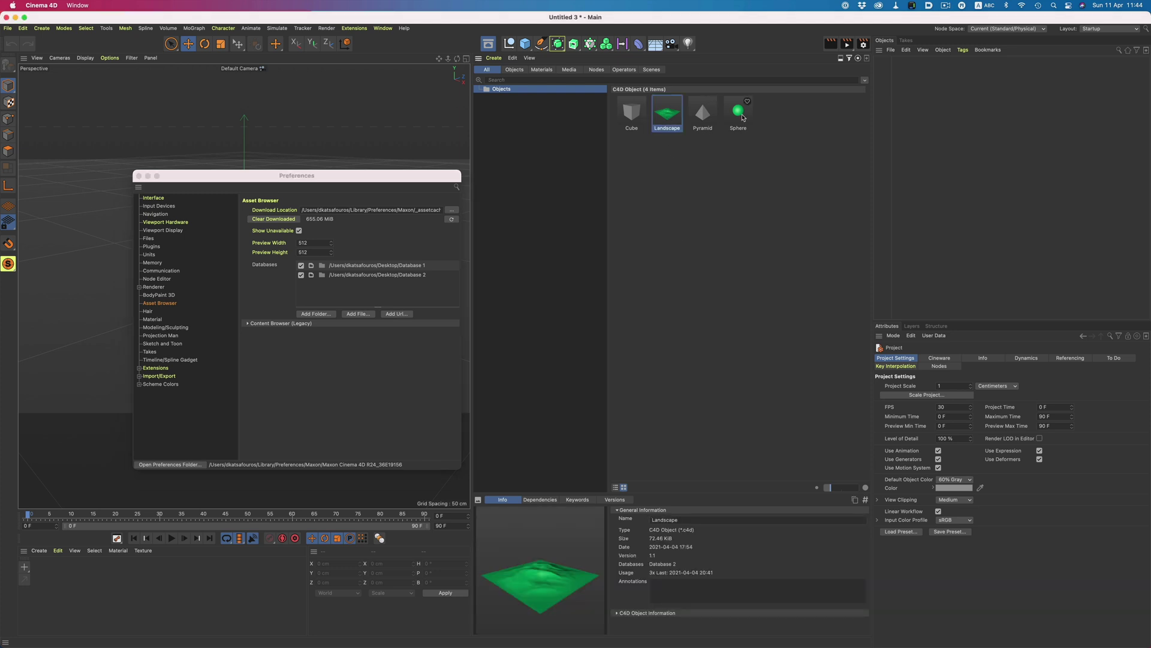
{"action": "left_click", "coordinate": [741, 109], "text": "super"}
{"action": "right_click", "coordinate": [673, 118]}
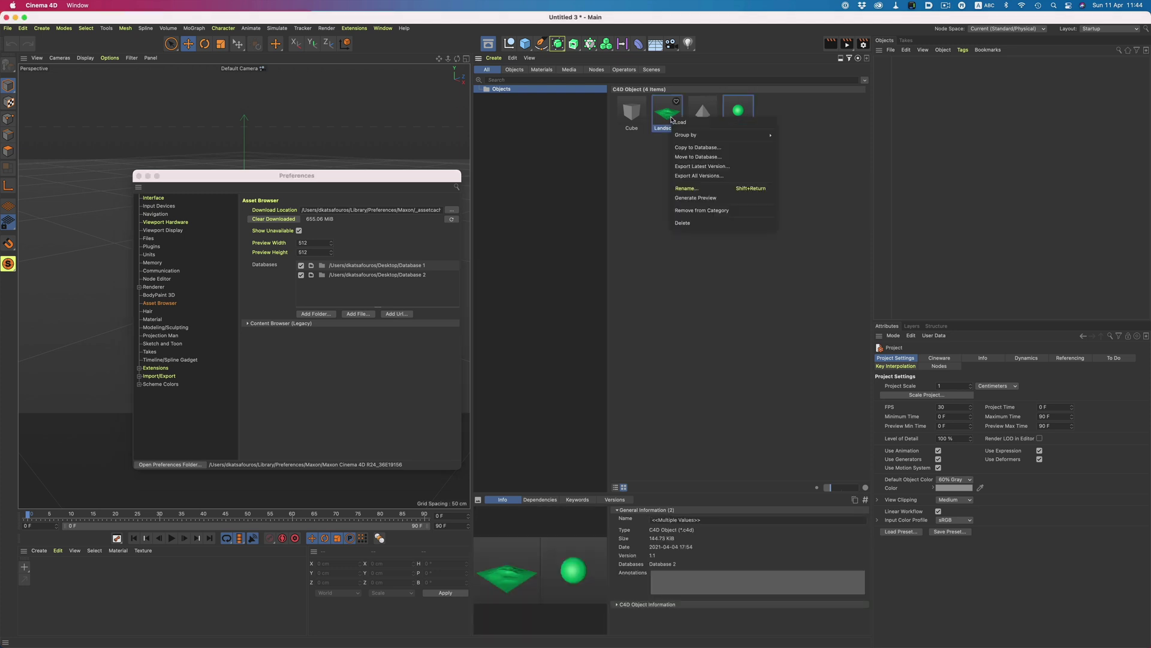
{"action": "left_click", "coordinate": [696, 157]}
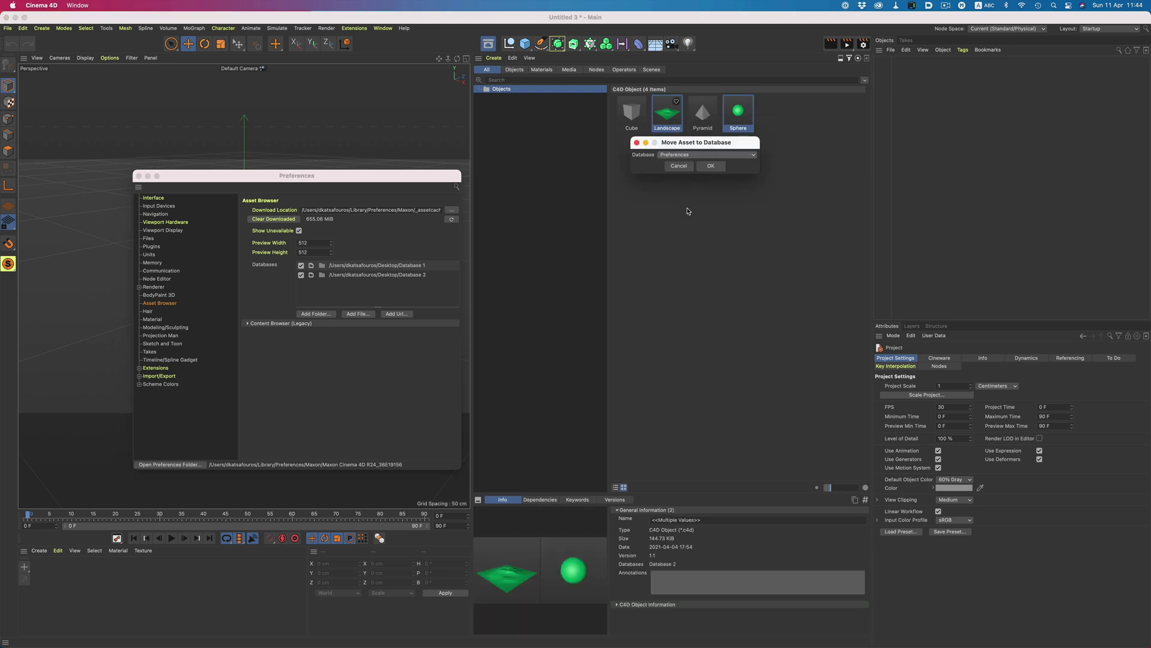
{"action": "left_click", "coordinate": [692, 156]}
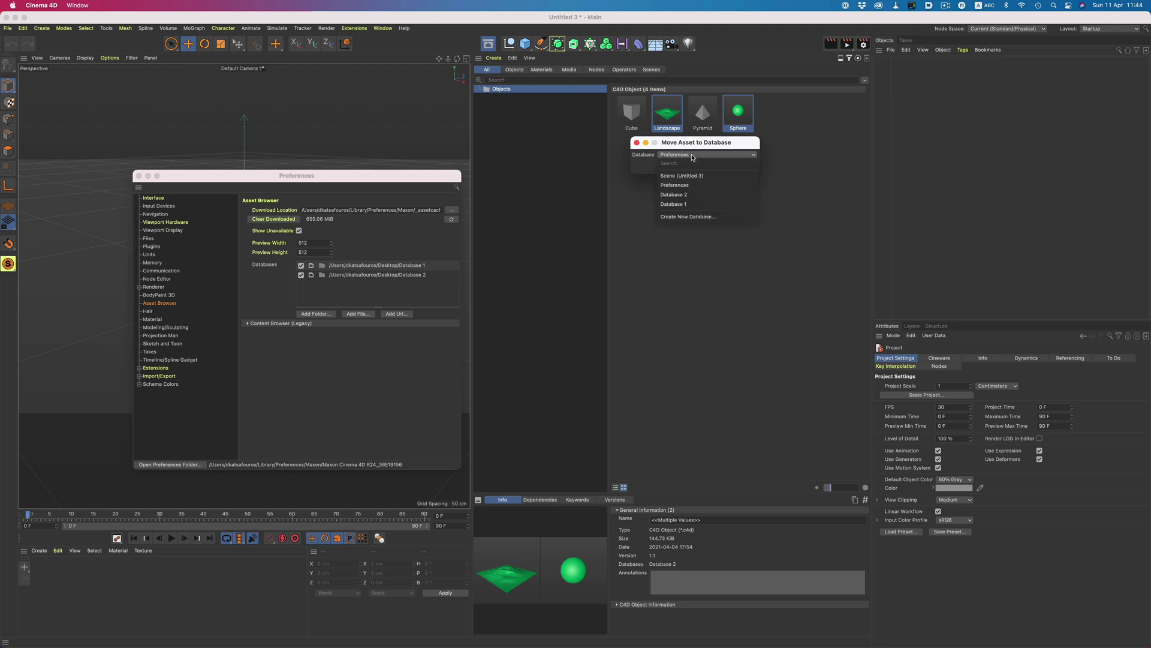
{"action": "left_click", "coordinate": [690, 205]}
{"action": "left_click", "coordinate": [709, 167]}
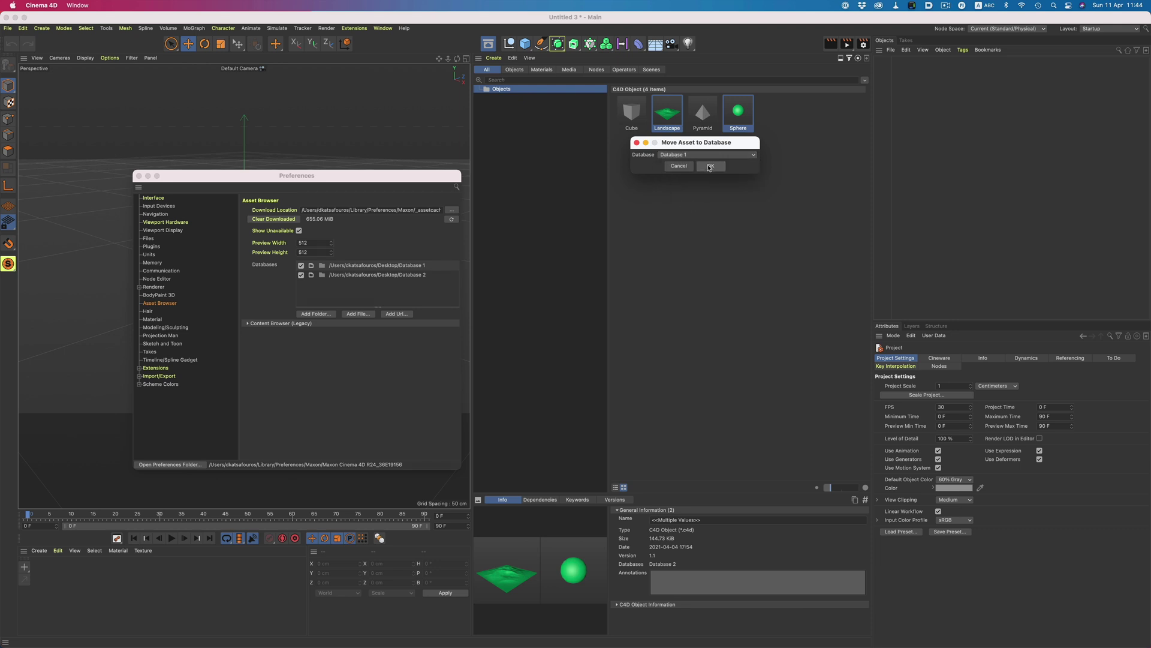
{"action": "left_click", "coordinate": [689, 223]}
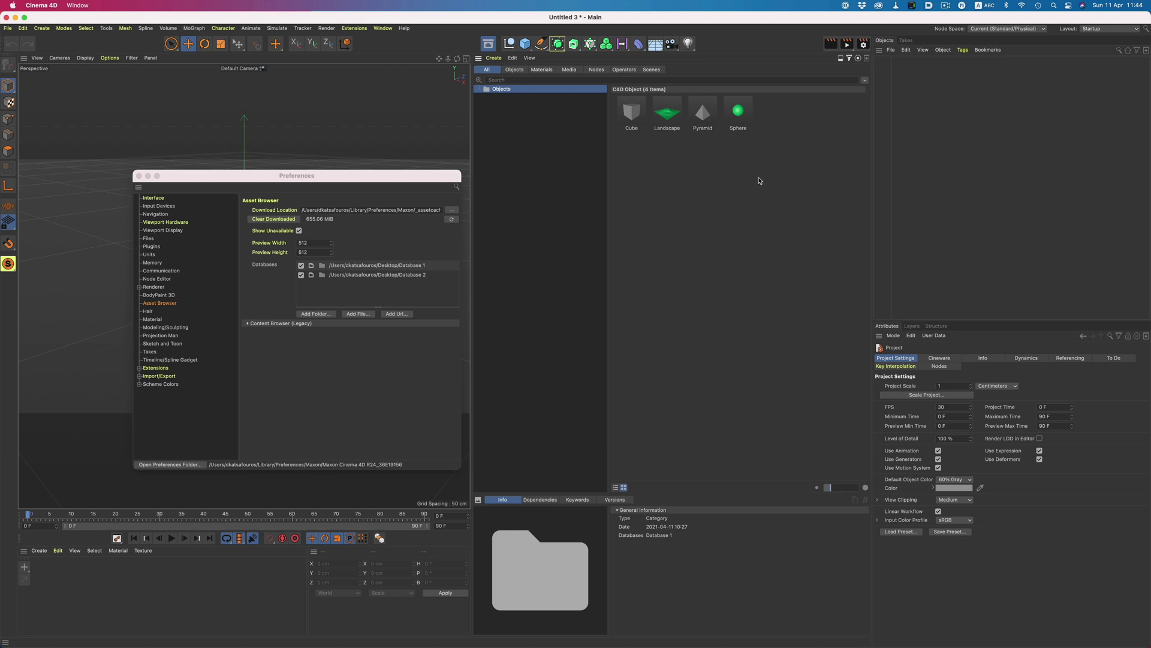
Step: Check that all four object assets list Database 1, then disable Database 2
{"action": "left_click_drag", "start_coordinate": [774, 178], "coordinate": [620, 107]}
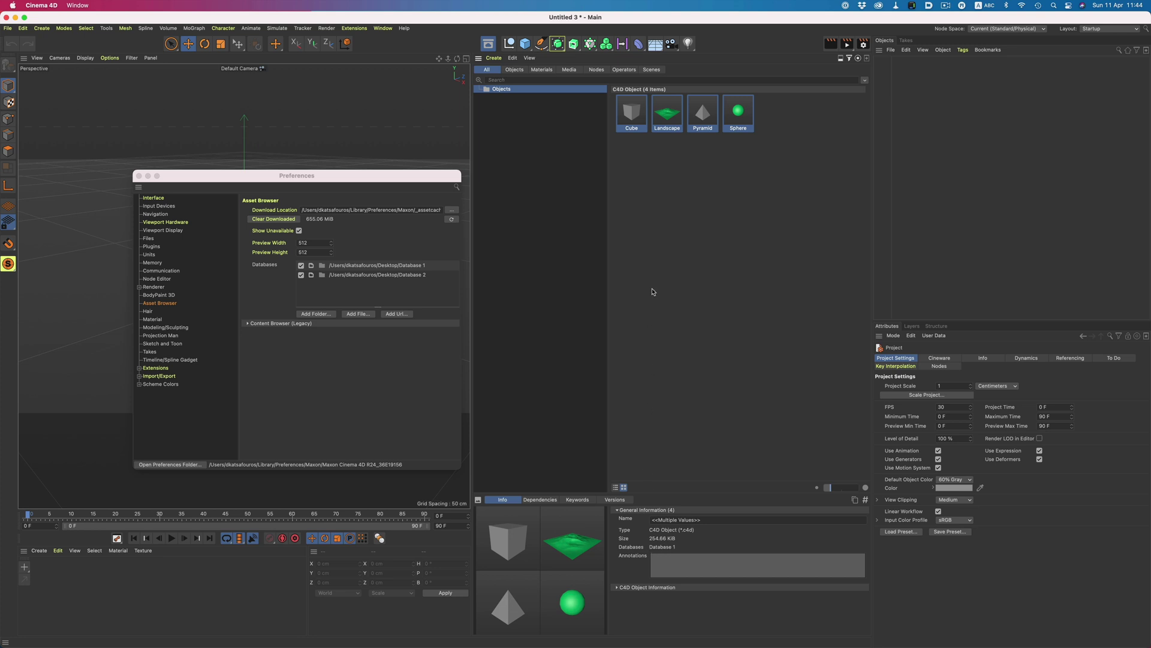
{"action": "left_click", "coordinate": [662, 242]}
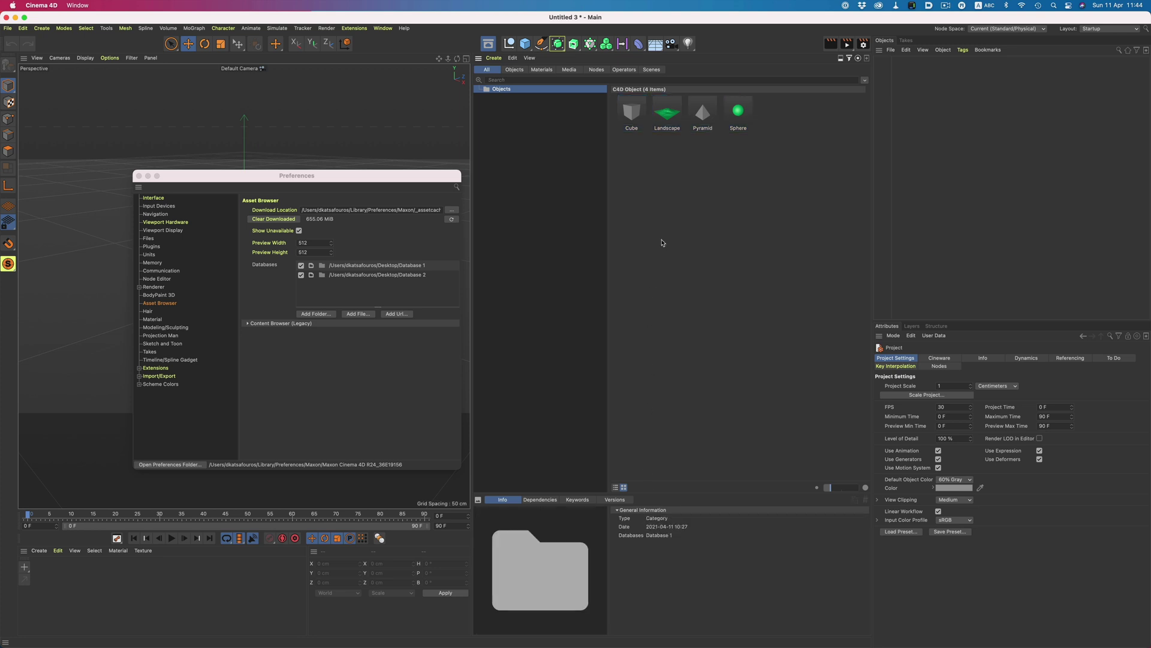
{"action": "left_click", "coordinate": [301, 275]}
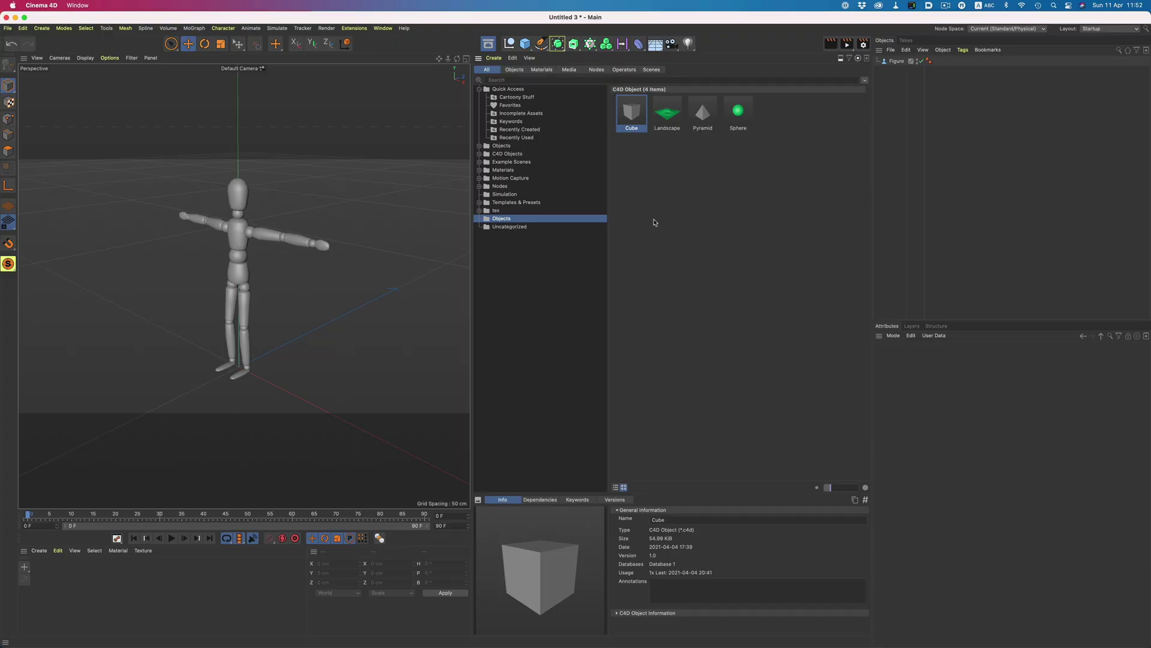
Step: Create the keywords '1 Keyword' and '2 Keyword' and assign both to the Cube asset
{"action": "left_click", "coordinate": [577, 499]}
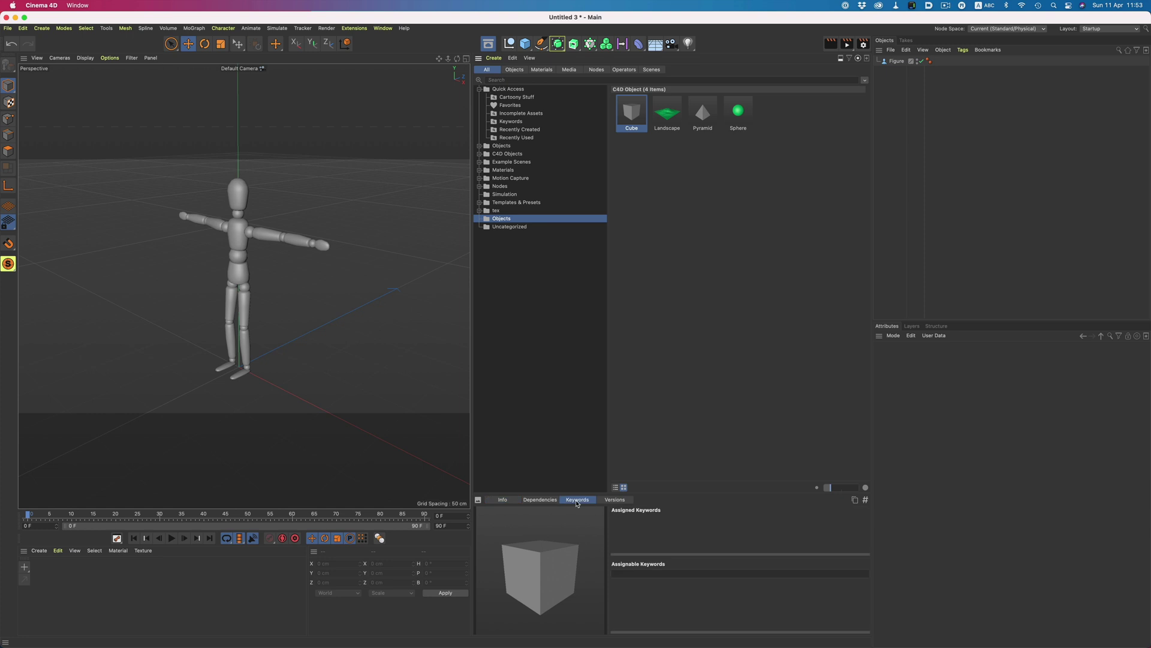
{"action": "left_click", "coordinate": [627, 573]}
{"action": "type", "text": "1 Keyword"}
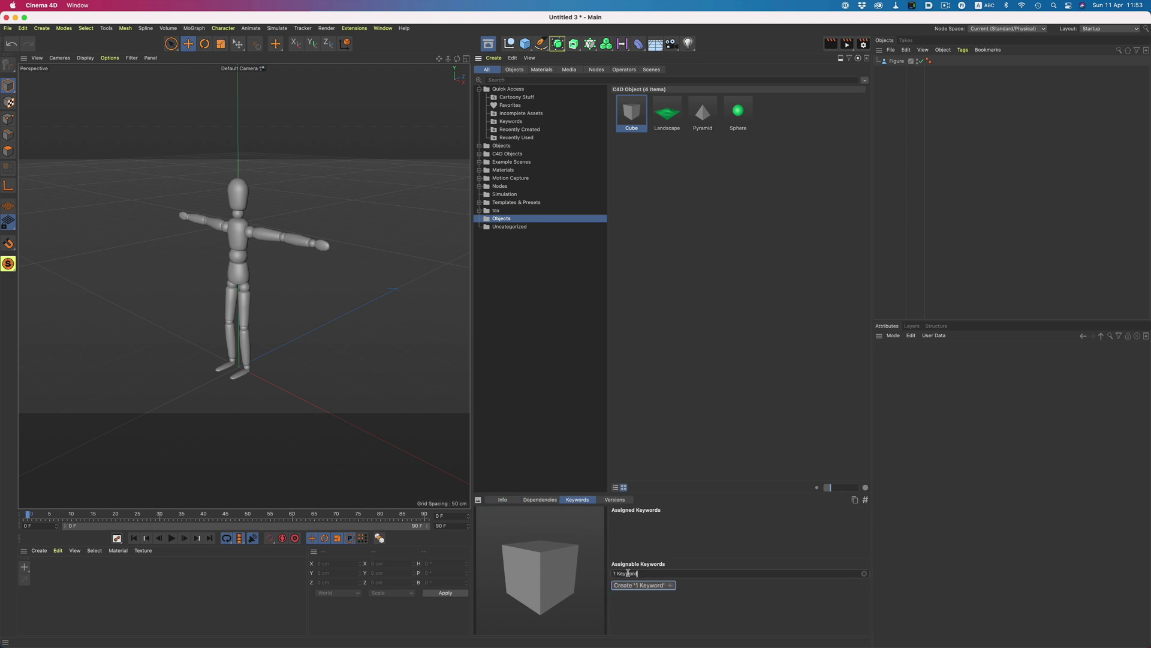
{"action": "key", "text": "Return"}
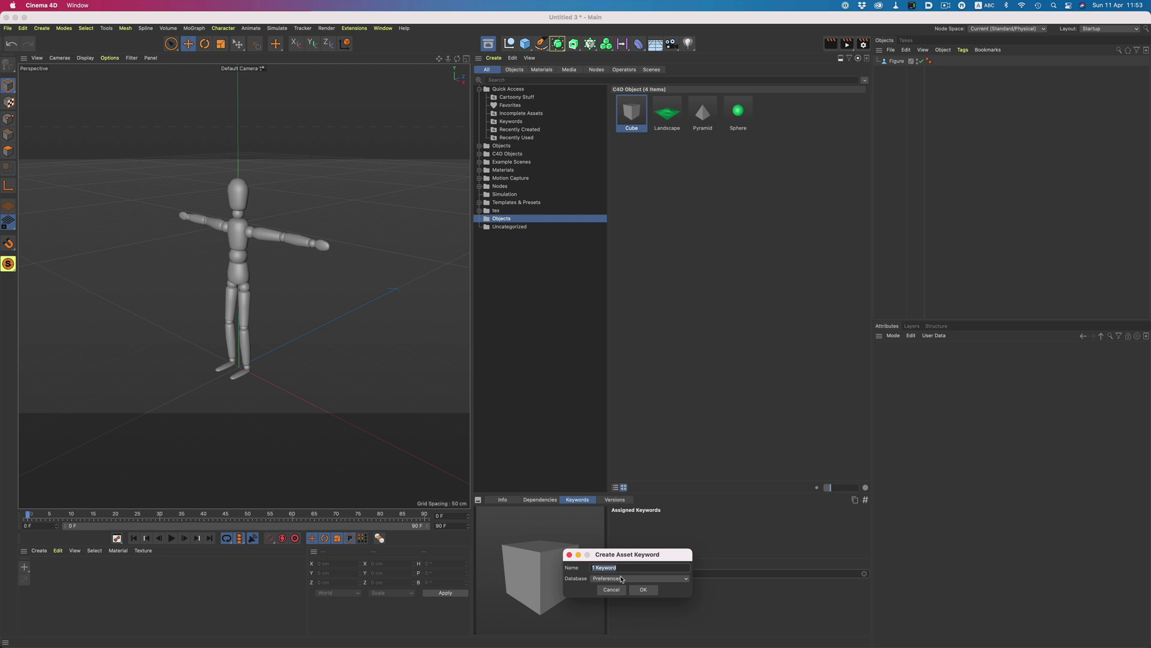
{"action": "left_click", "coordinate": [610, 589]}
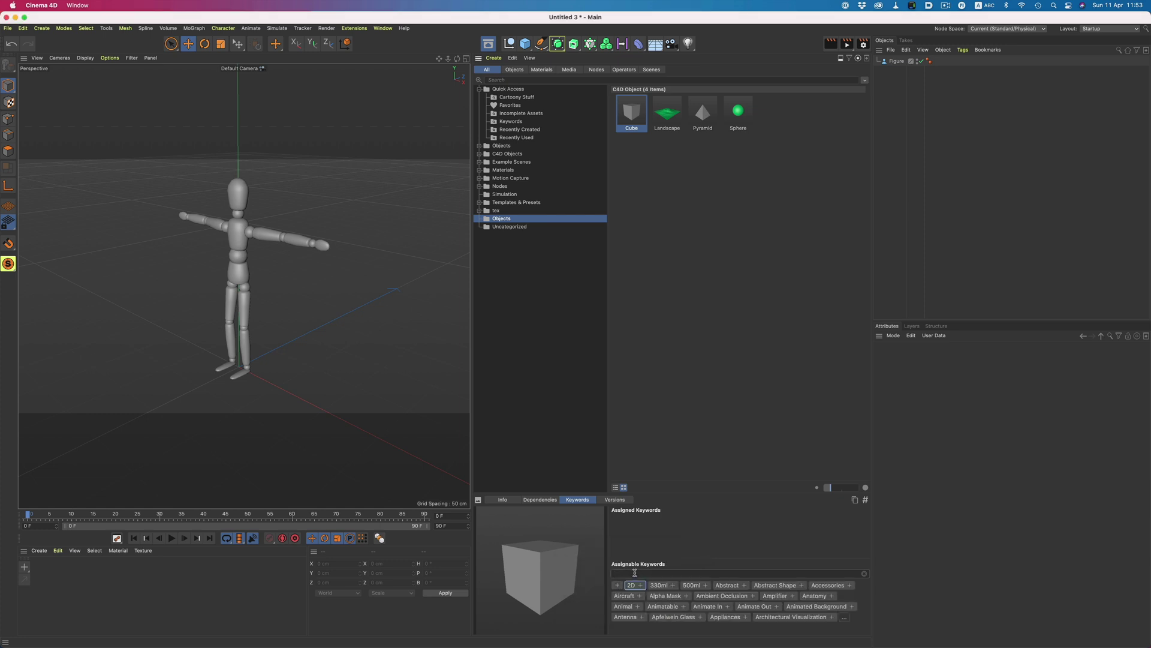
{"action": "type", "text": "1 Keyword"}
{"action": "key", "text": "Return"}
{"action": "type", "text": "2 Keyword"}
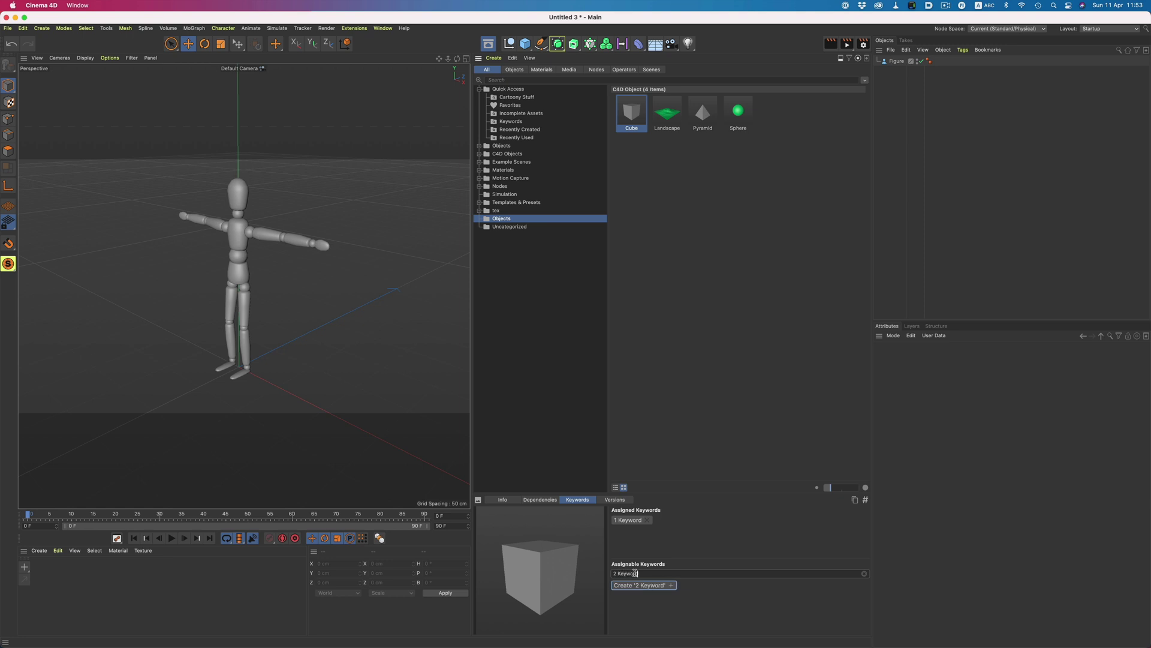
{"action": "key", "text": "Return"}
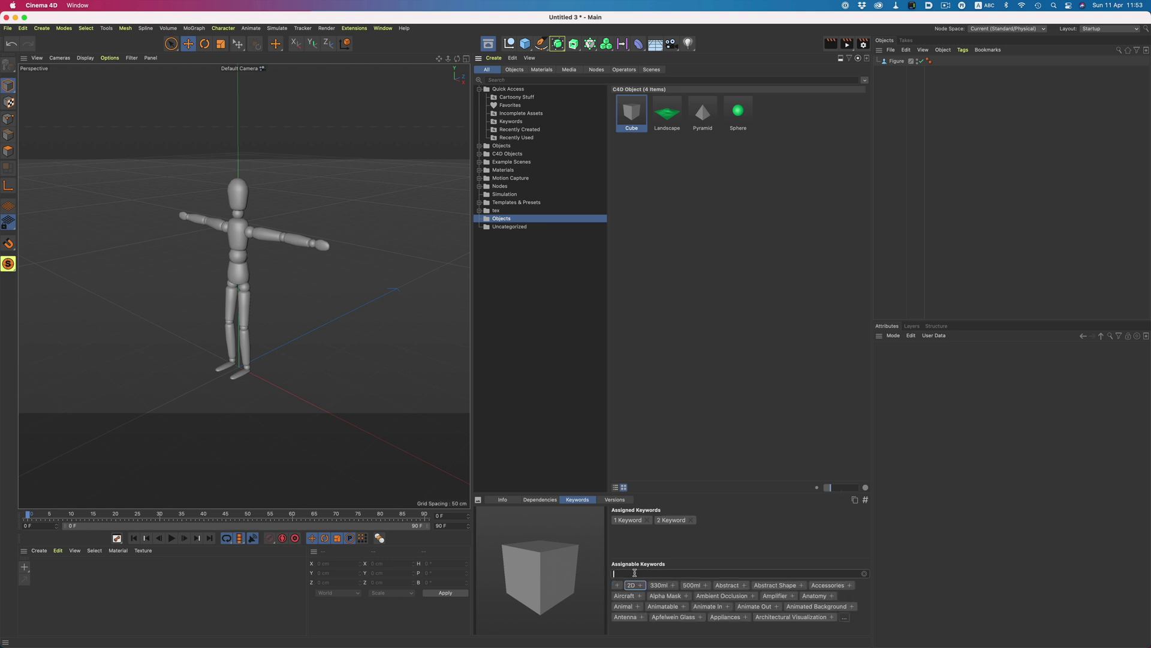
{"action": "left_click", "coordinate": [674, 334]}
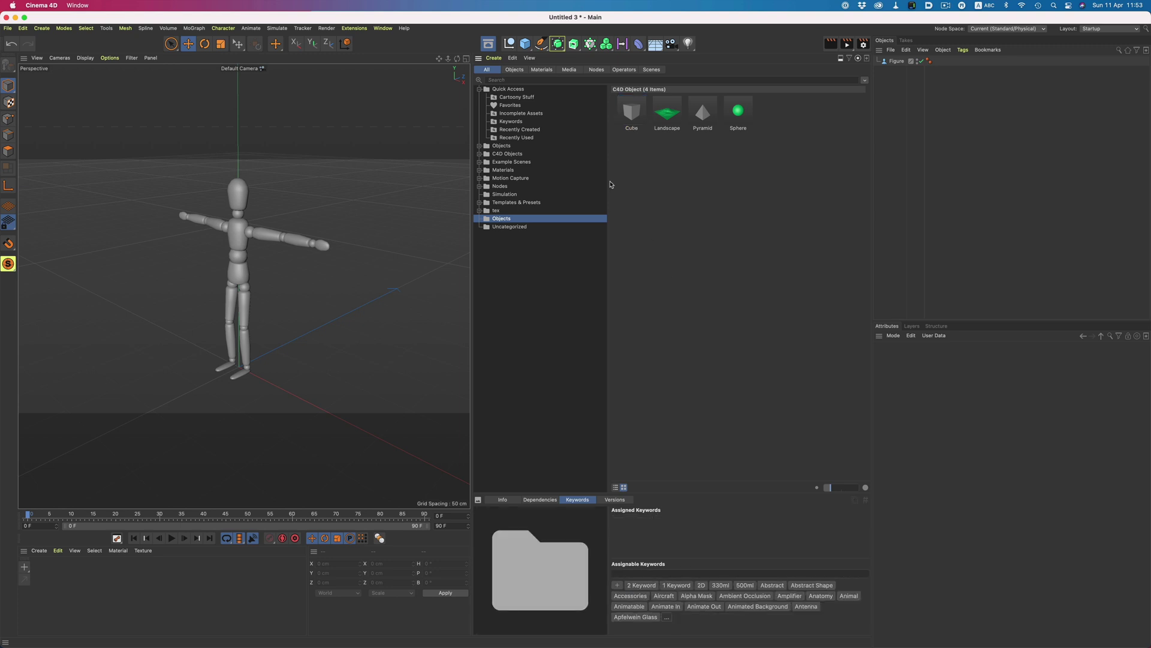
Step: Open the Keywords category and view Info for 1 Keyword and 2 Keyword
{"action": "left_click", "coordinate": [513, 121]}
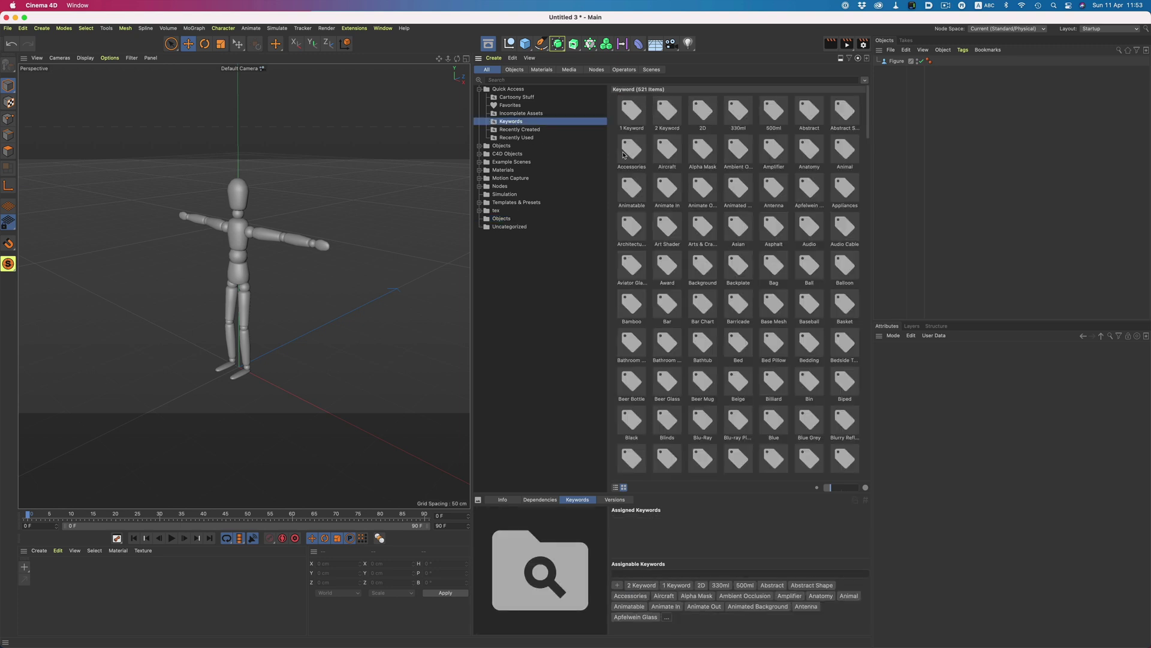
{"action": "left_click", "coordinate": [627, 120]}
{"action": "left_click", "coordinate": [671, 121], "text": "shift"}
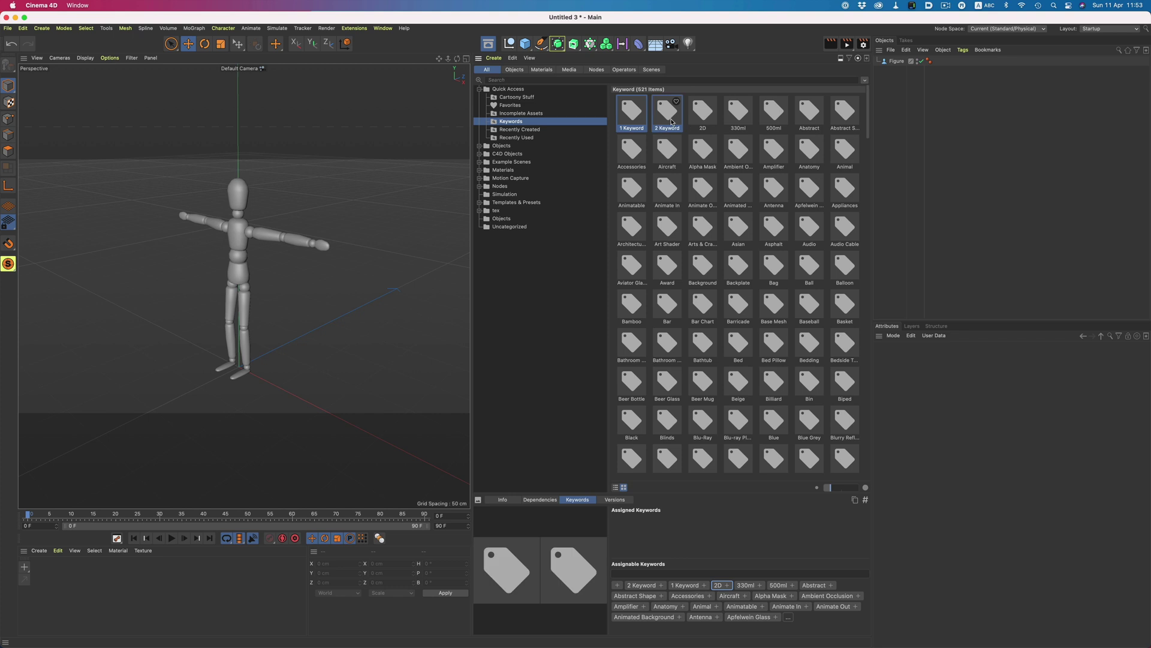
{"action": "left_click", "coordinate": [503, 500]}
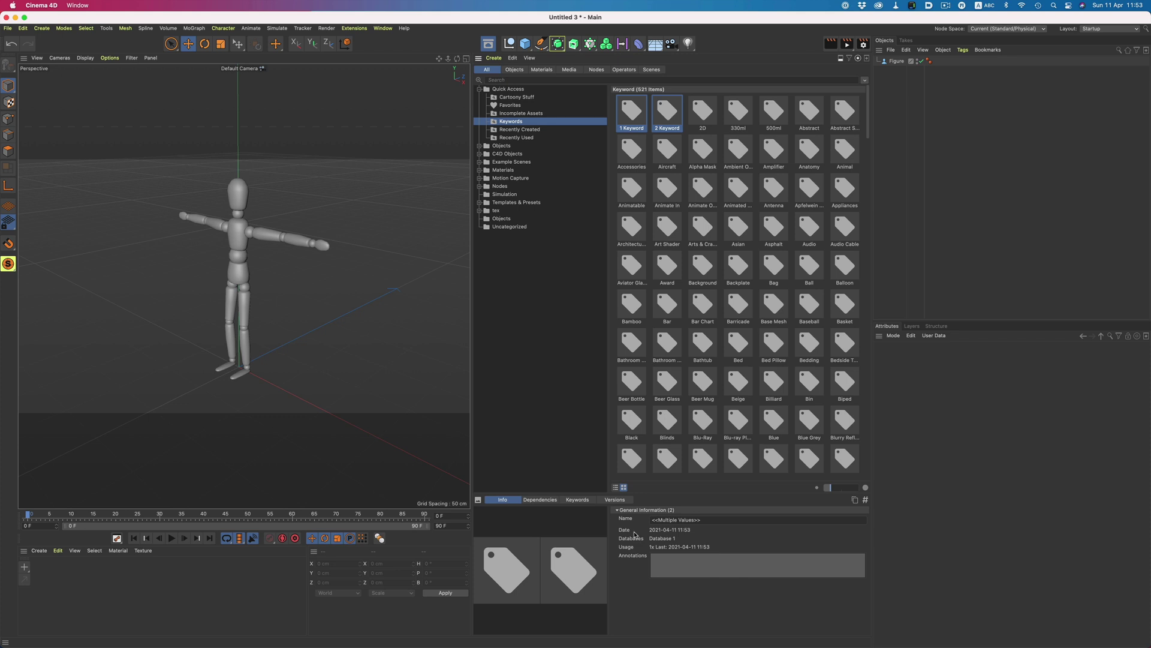
Step: Drag the Figure object into the Objects category to save it as an asset
{"action": "left_click", "coordinate": [503, 219]}
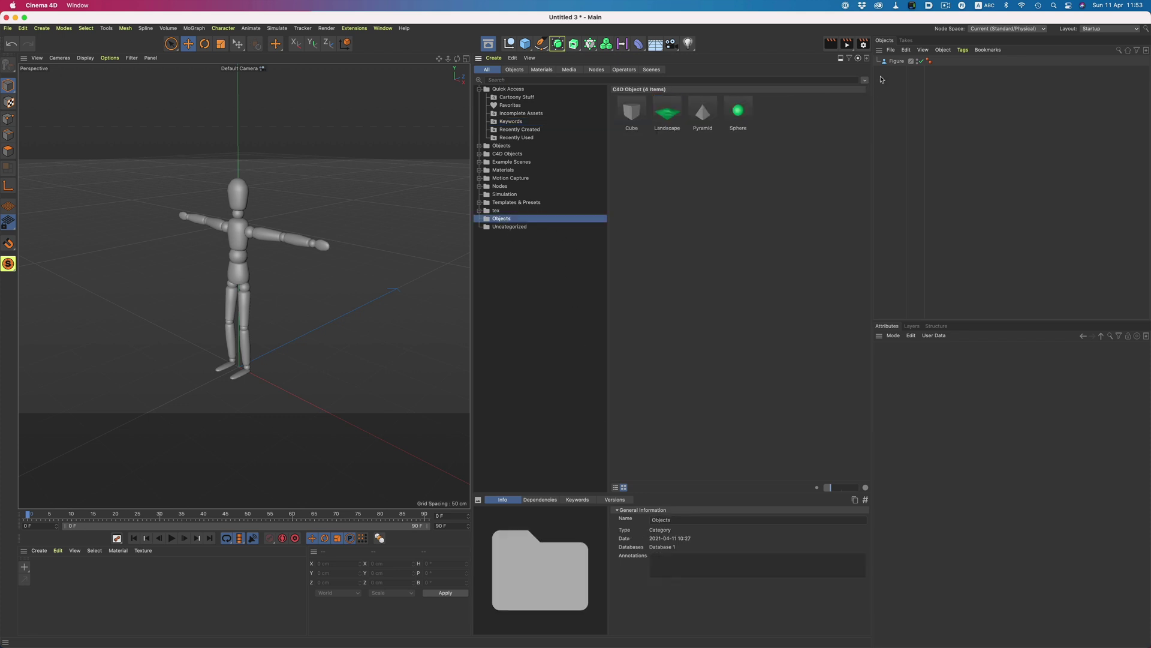
{"action": "left_click_drag", "start_coordinate": [895, 62], "coordinate": [748, 177]}
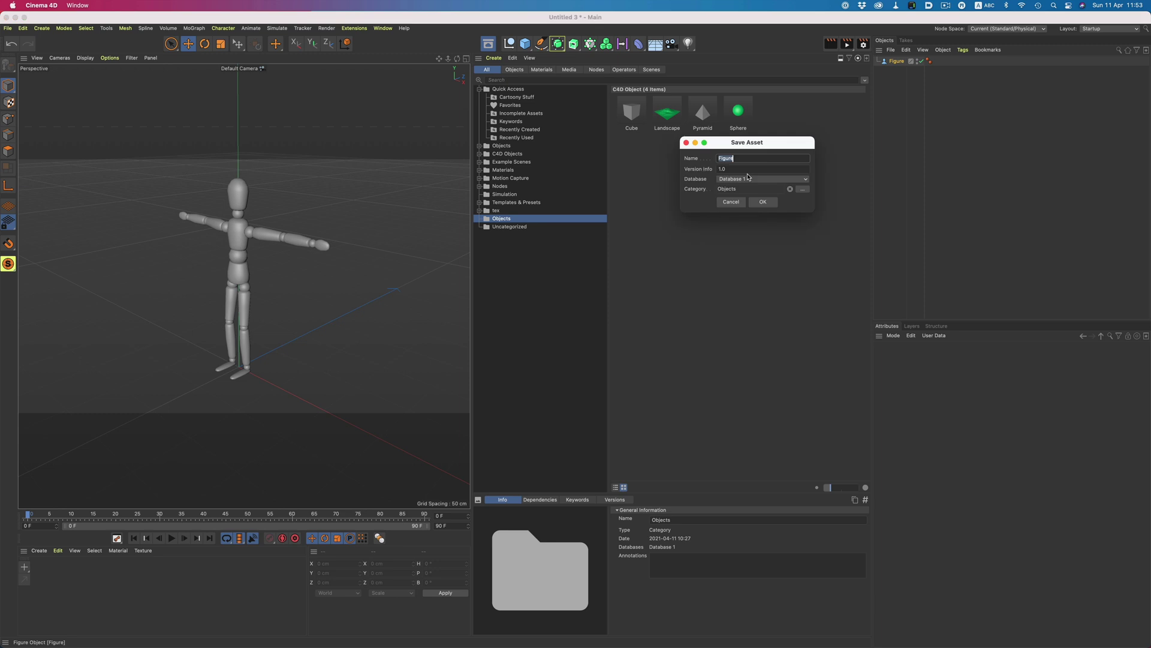
{"action": "left_click", "coordinate": [731, 202]}
{"action": "left_click_drag", "start_coordinate": [896, 62], "coordinate": [506, 220]}
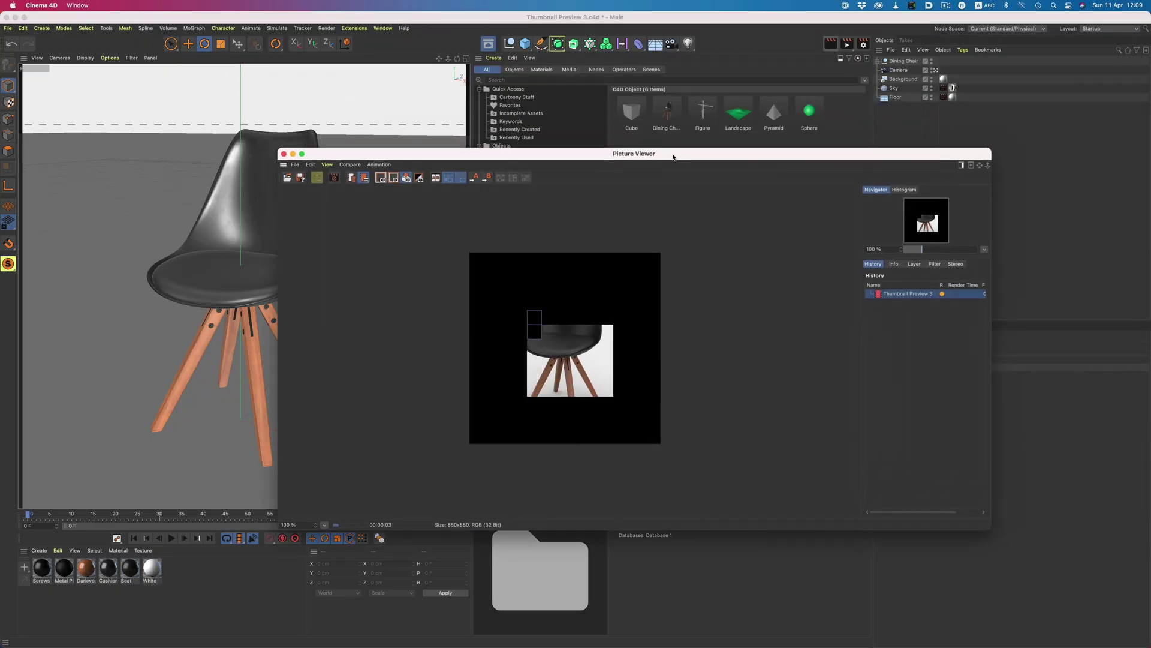
Step: Copy the chair render and set it as Dining Chair's preview with Update Preview From Clipboard
{"action": "left_click_drag", "start_coordinate": [988, 526], "coordinate": [620, 490]}
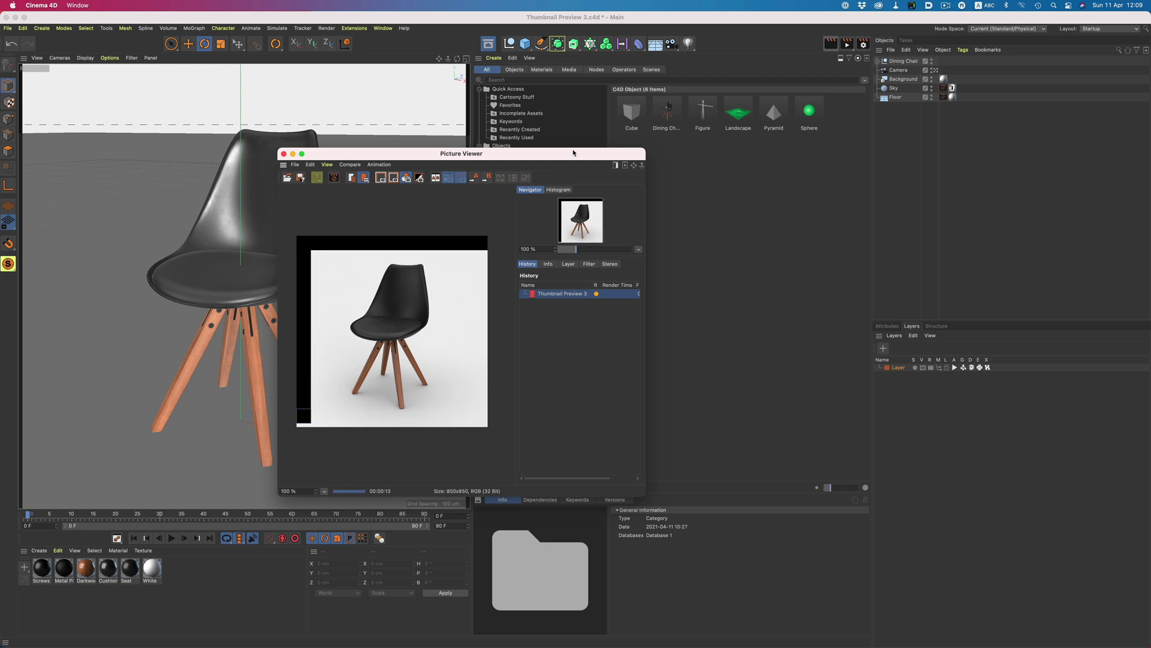
{"action": "left_click_drag", "start_coordinate": [573, 153], "coordinate": [507, 151]}
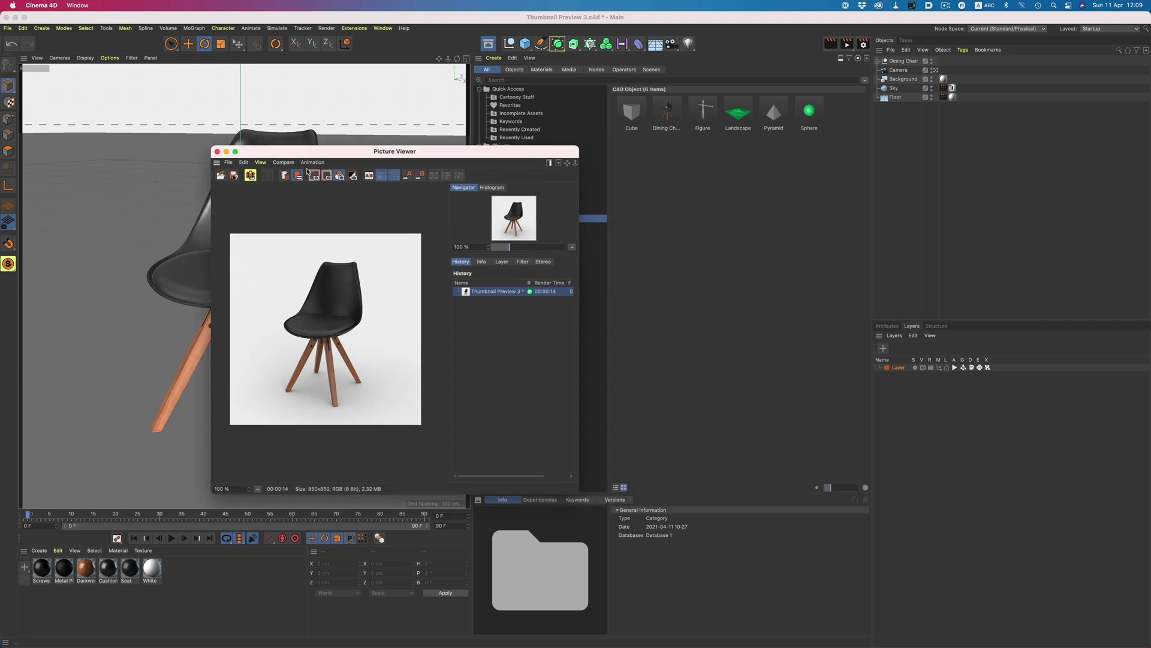
{"action": "left_click", "coordinate": [244, 162]}
{"action": "left_click", "coordinate": [666, 114]}
{"action": "right_click", "coordinate": [554, 543]}
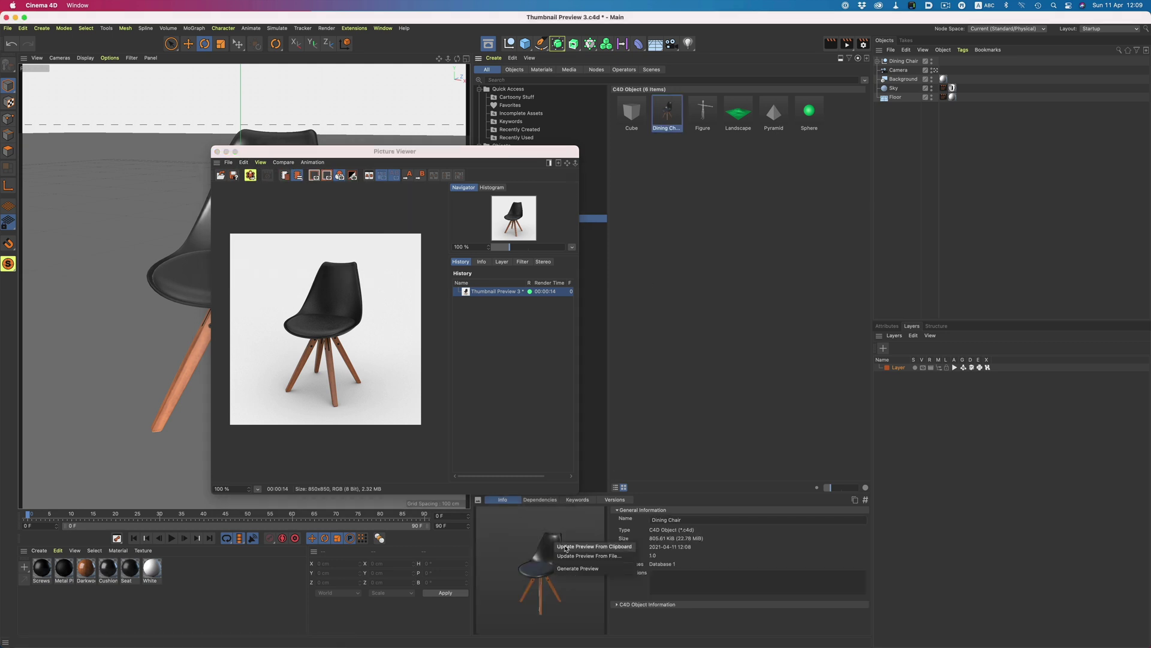
{"action": "left_click", "coordinate": [594, 547]}
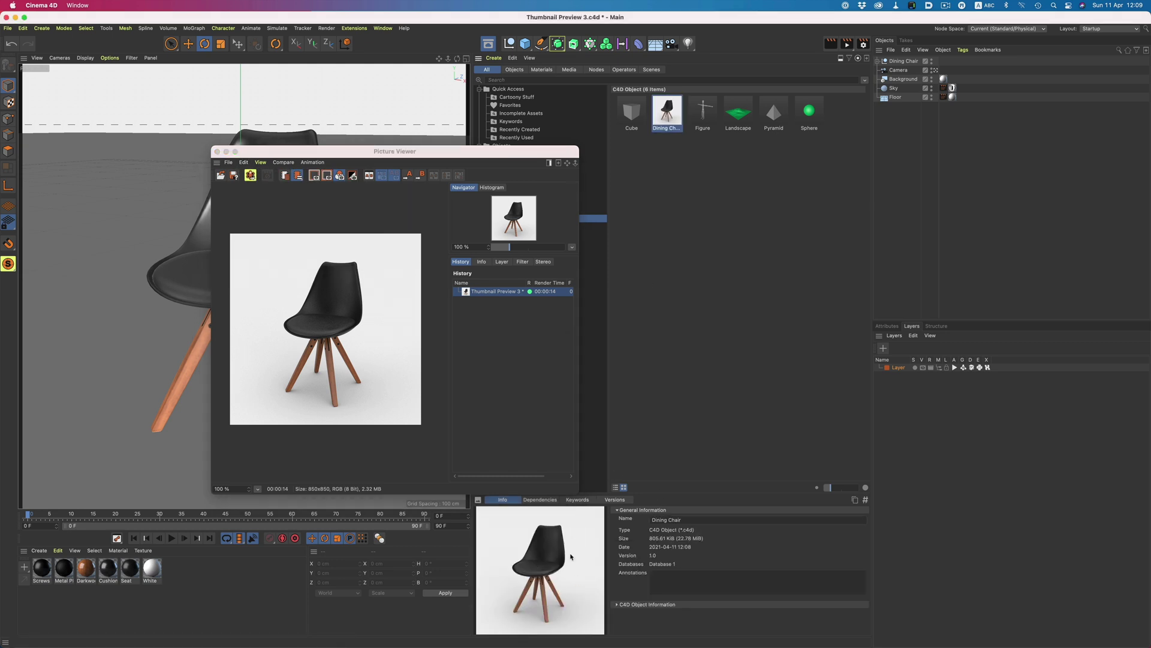
{"action": "left_click", "coordinate": [622, 154]}
{"action": "left_click", "coordinate": [630, 120]}
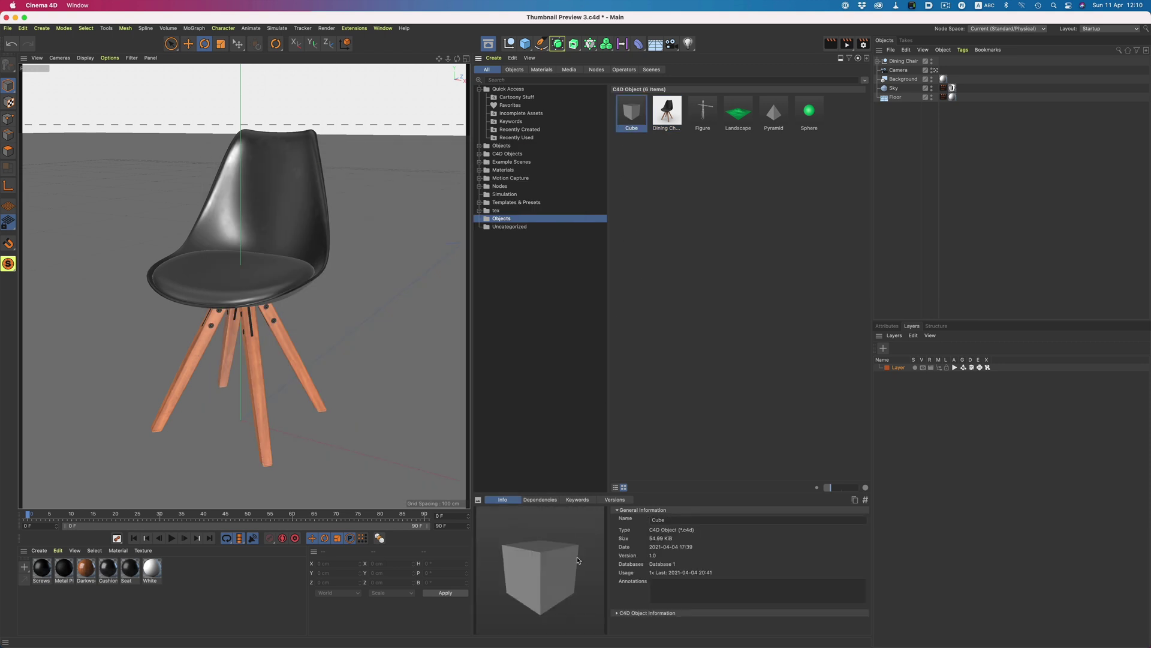
Step: Replace the Cube asset's preview with the nyan cat.mp4 animation and play it
{"action": "right_click", "coordinate": [553, 568]}
{"action": "left_click", "coordinate": [580, 585]}
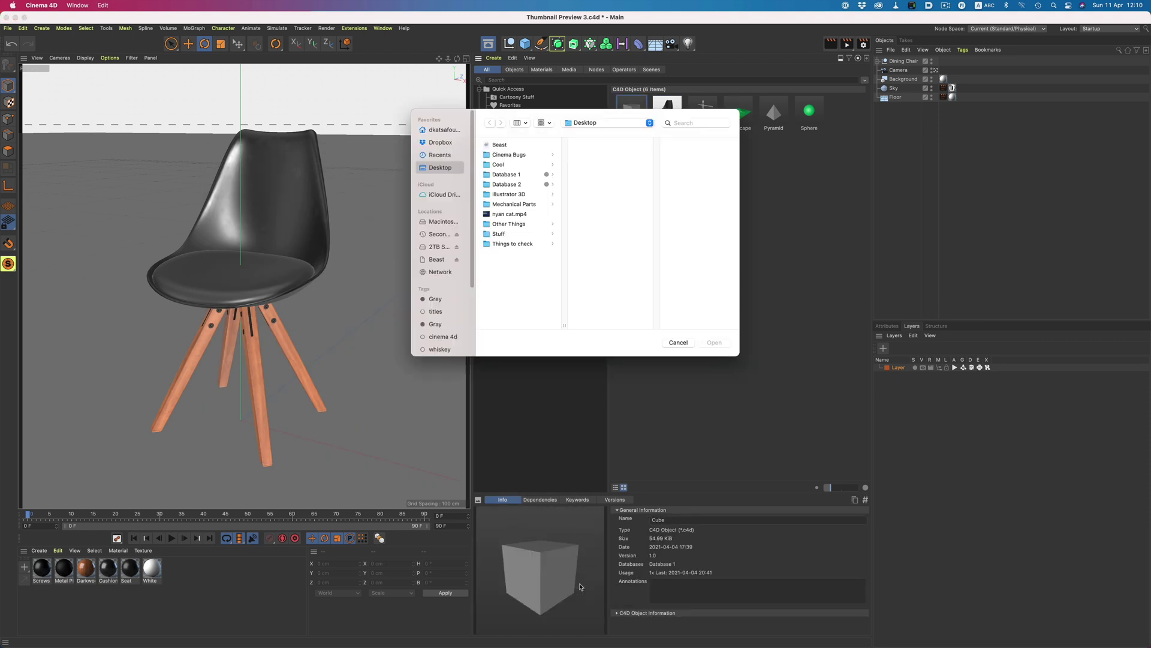
{"action": "left_click", "coordinate": [509, 214]}
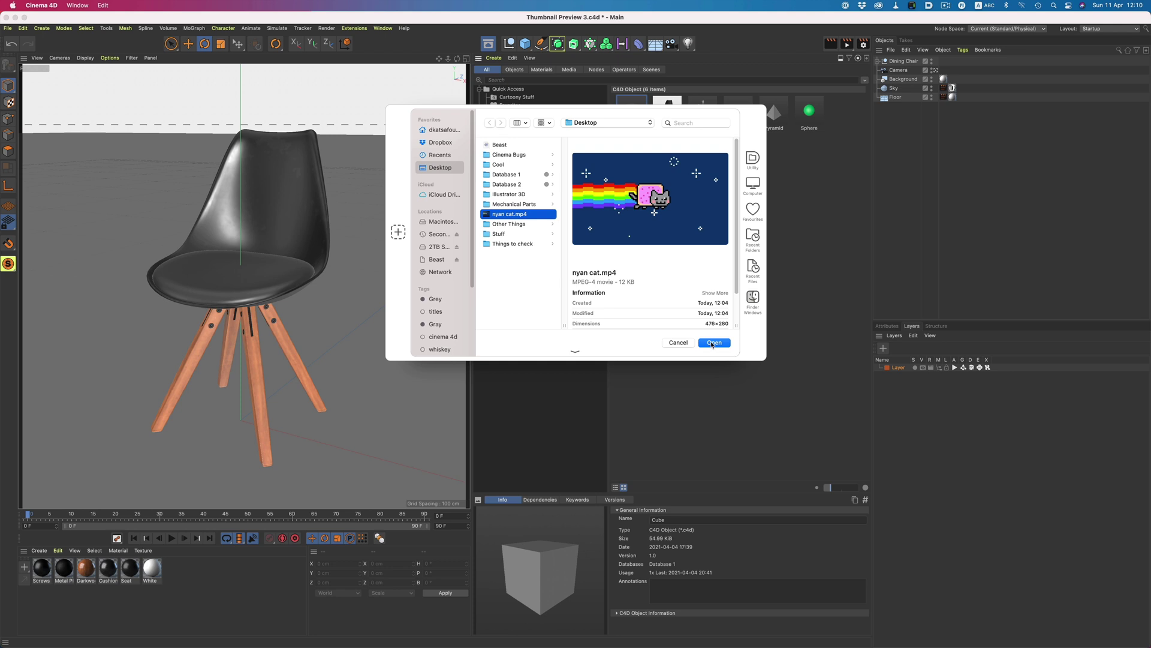
{"action": "left_click", "coordinate": [713, 343]}
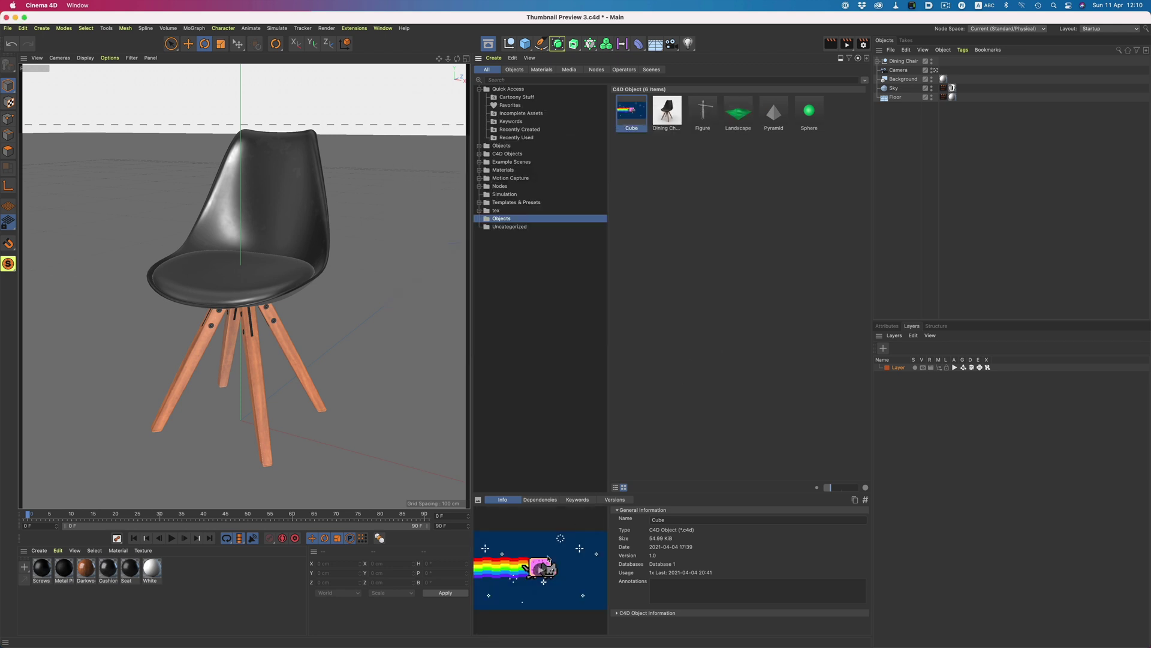
{"action": "left_click", "coordinate": [540, 568]}
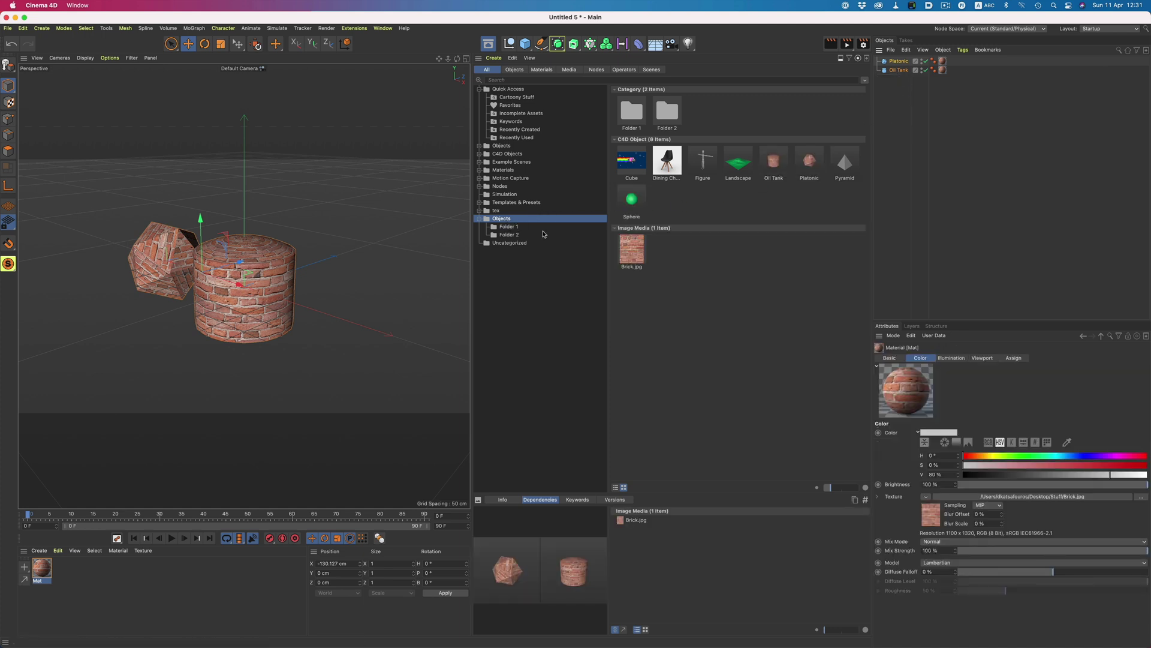
Step: Delete the Oil Tank and Platonic assets from the current Asset Browser view
{"action": "left_click", "coordinate": [778, 228]}
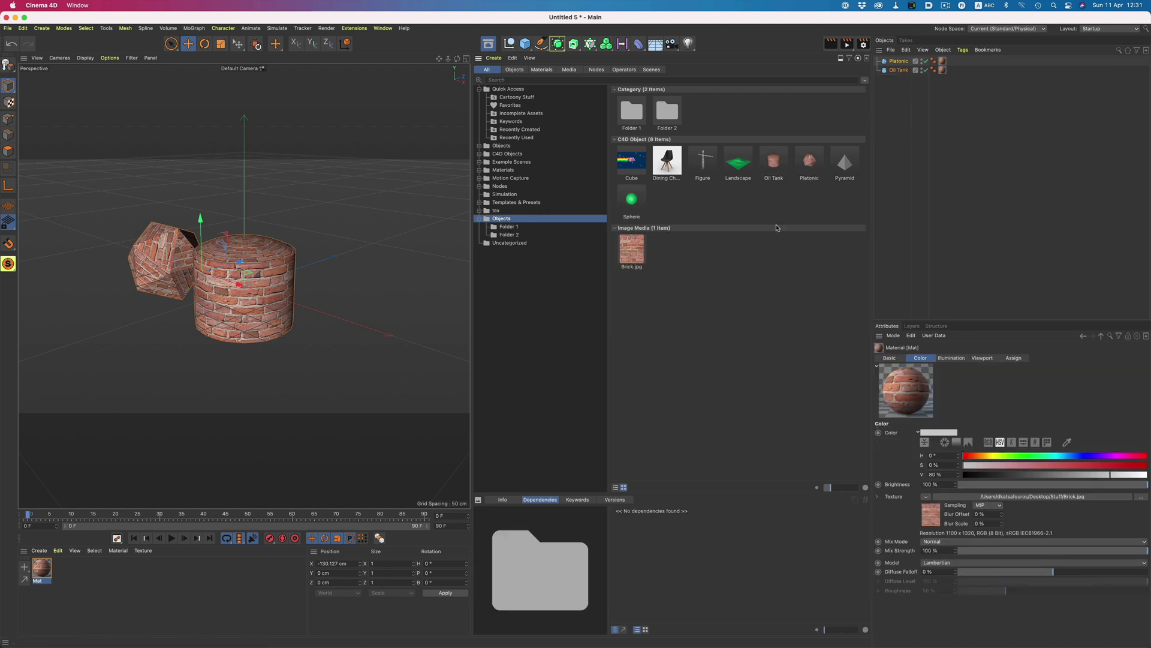
{"action": "left_click", "coordinate": [778, 168]}
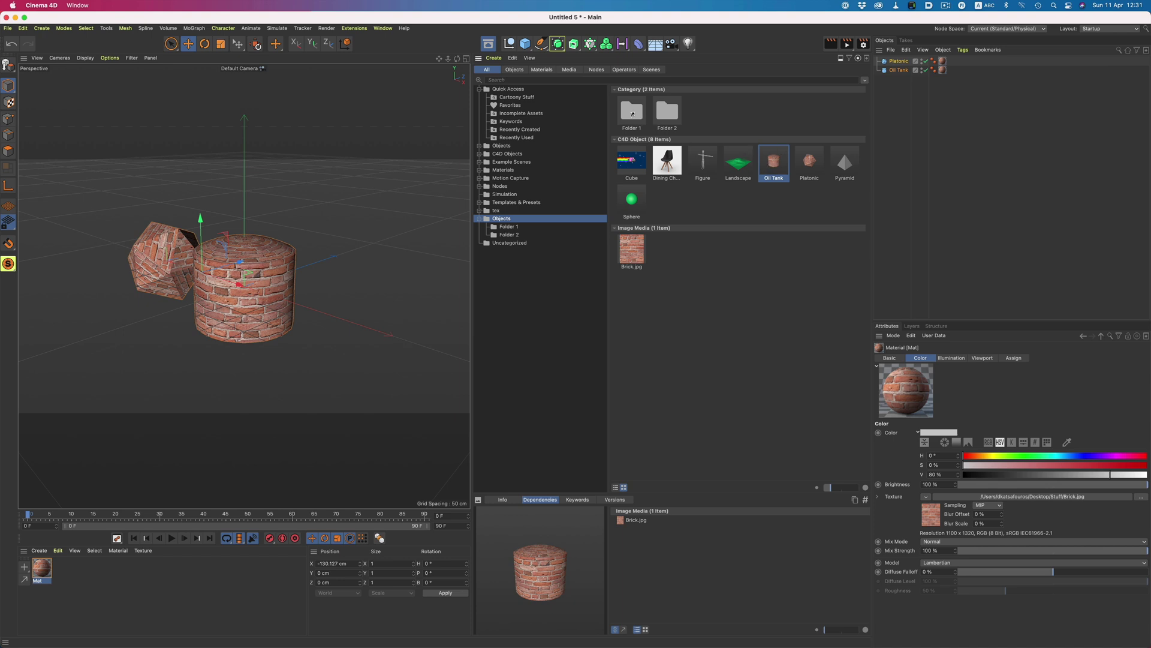
{"action": "key", "text": "Delete"}
{"action": "left_click", "coordinate": [756, 157]}
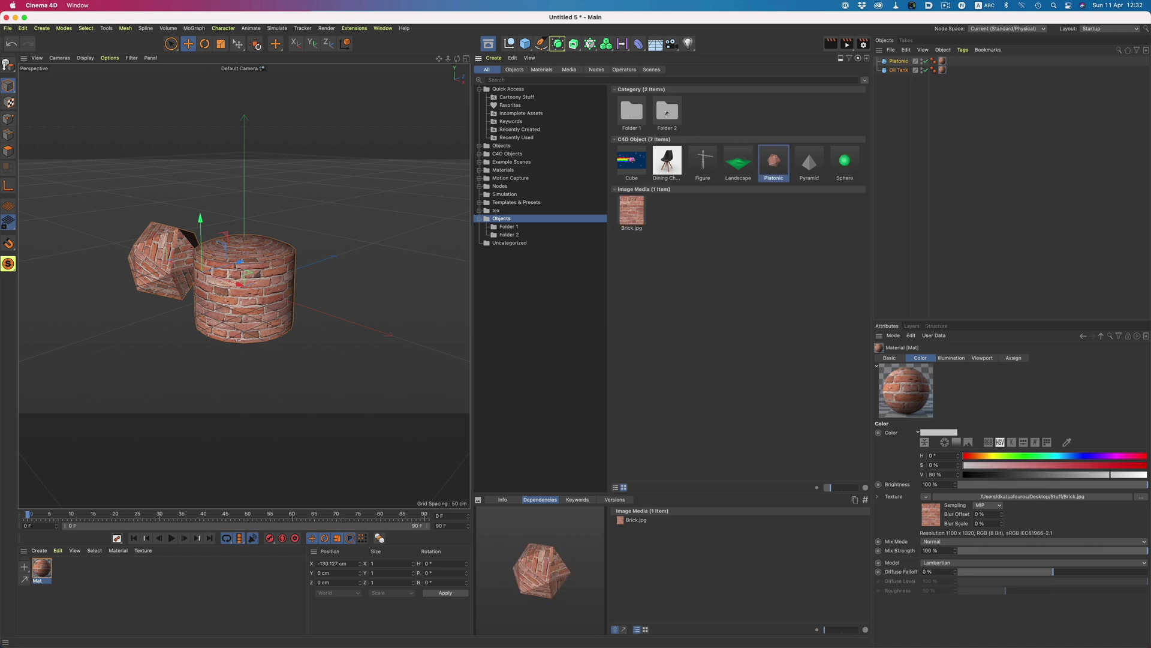
{"action": "key", "text": "Delete"}
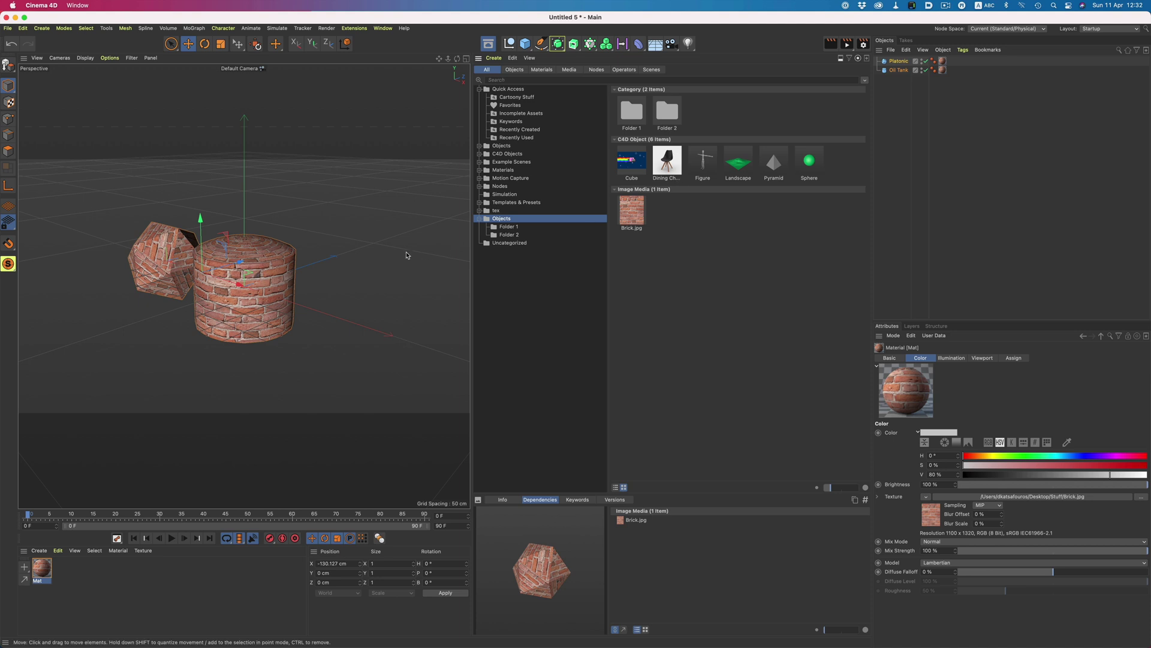
Step: Close the scene, then load Oil Tank from Folder 1 and Platonic from Folder 2
{"action": "key", "text": "super+F4"}
{"action": "left_click", "coordinate": [562, 241]}
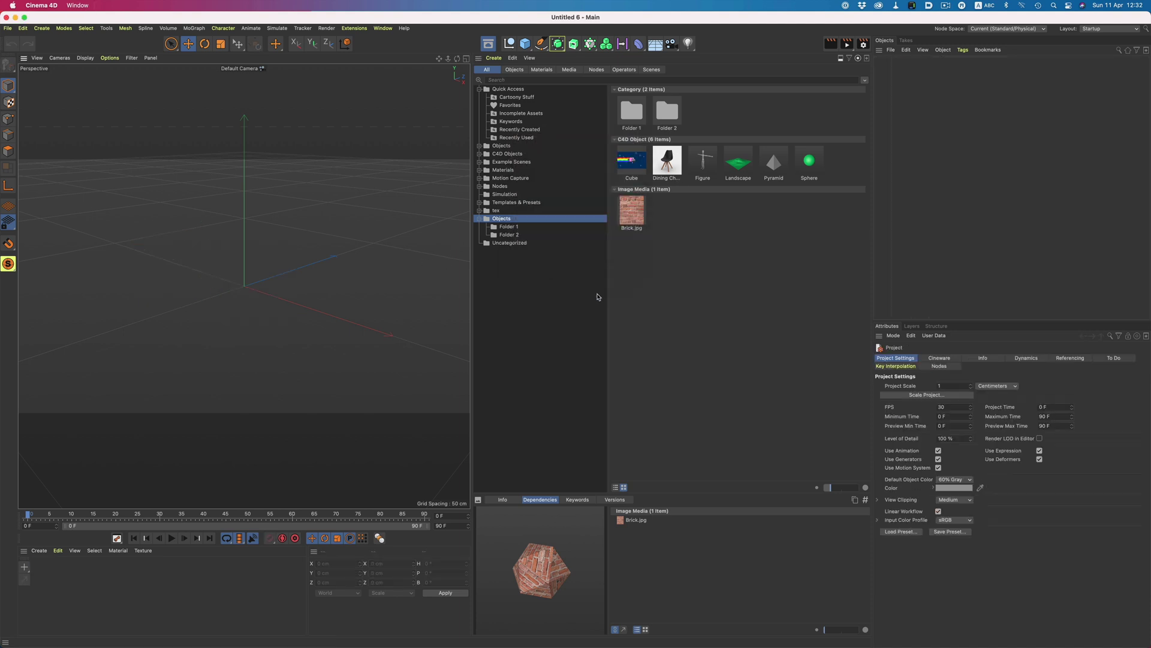
{"action": "double_click", "coordinate": [640, 123]}
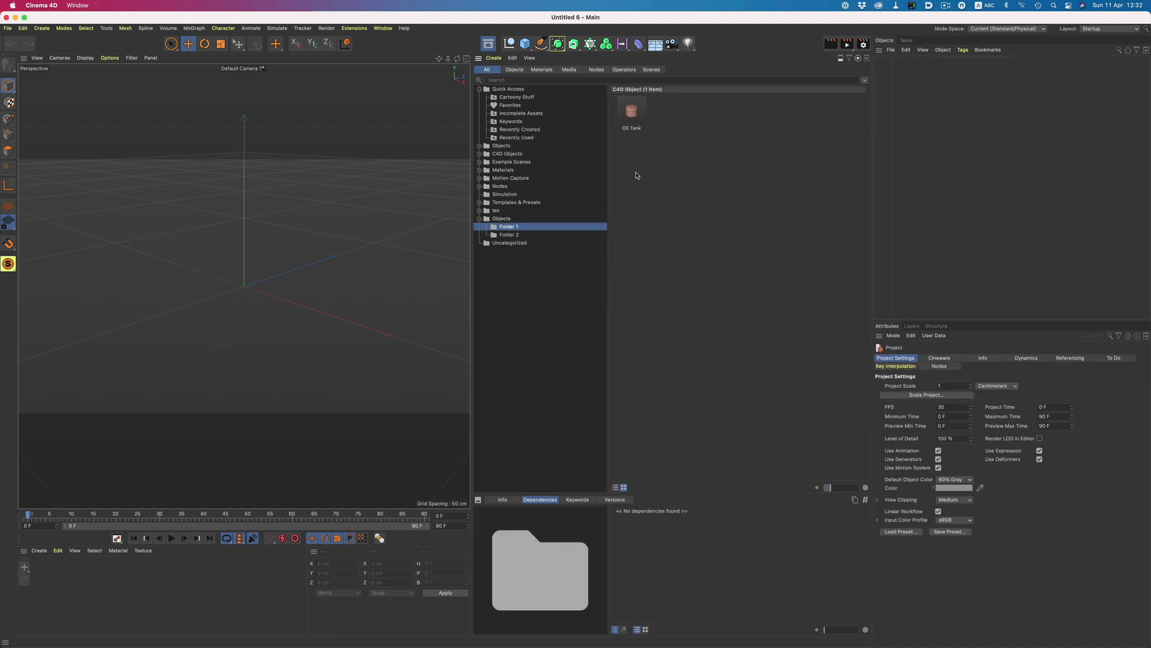
{"action": "double_click", "coordinate": [631, 113]}
{"action": "left_click", "coordinate": [516, 235]}
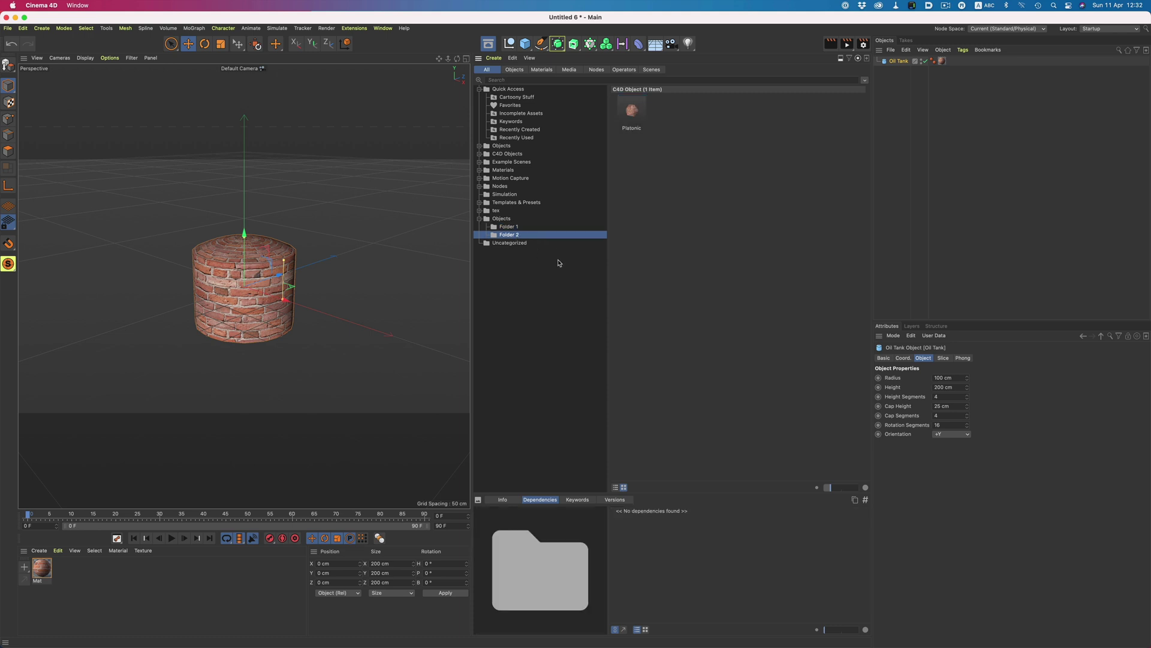
{"action": "double_click", "coordinate": [633, 114]}
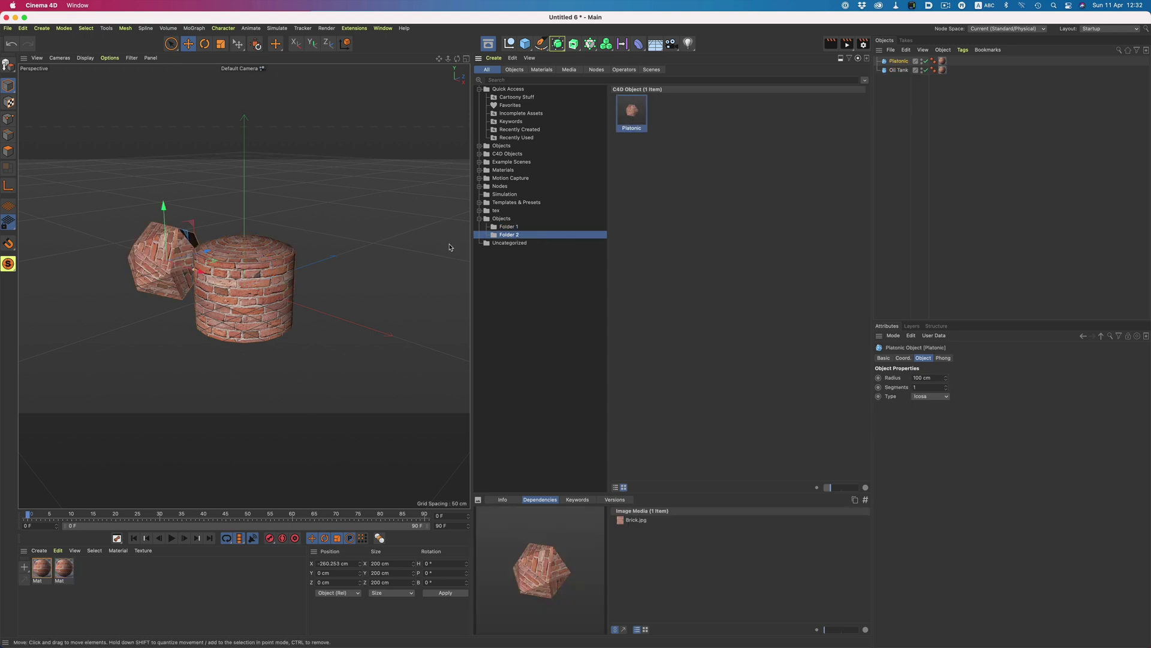
Step: Show the Objects category including its subfolders and select Oil Tank and Platonic
{"action": "left_click", "coordinate": [501, 219]}
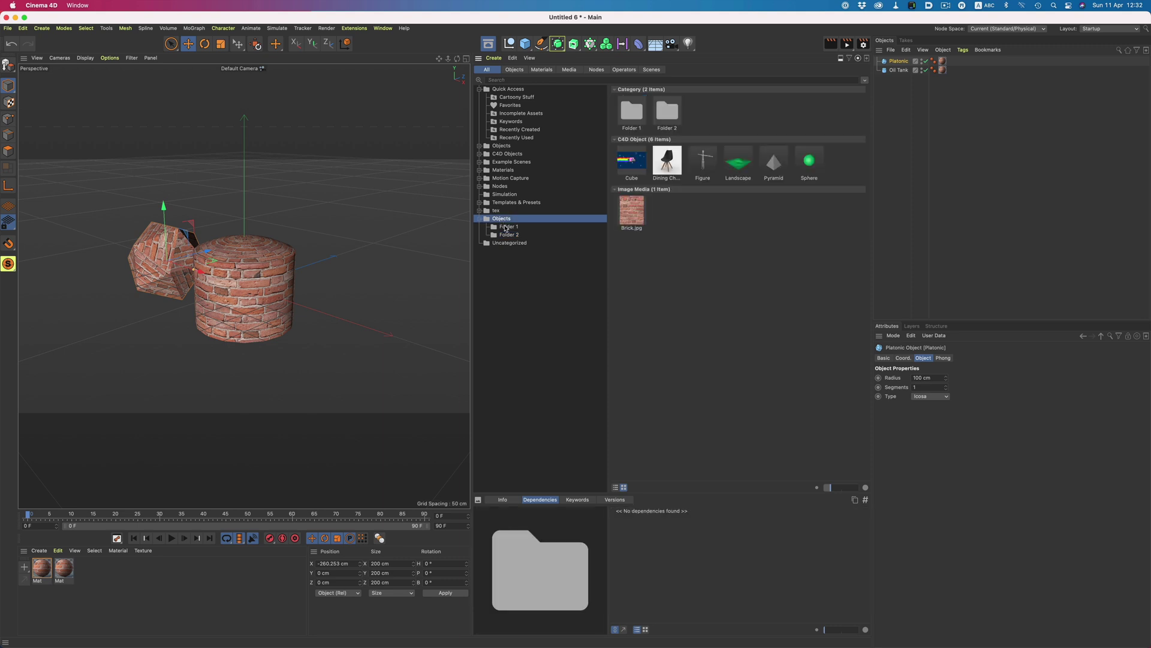
{"action": "left_click", "coordinate": [510, 234], "text": "shift"}
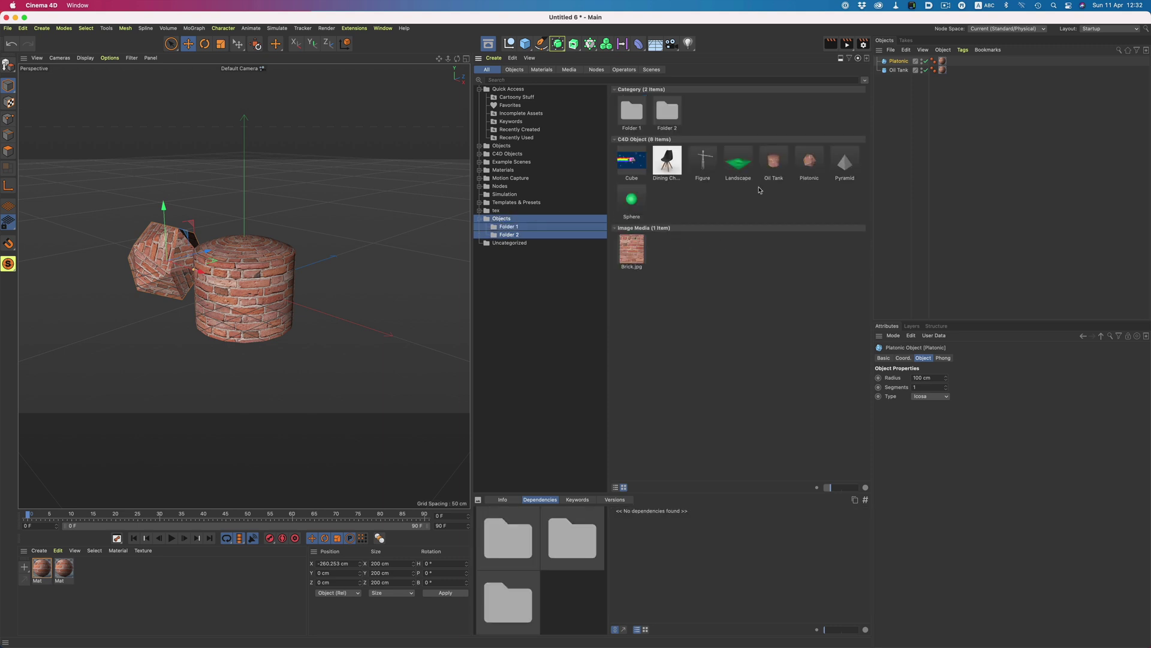
{"action": "left_click", "coordinate": [775, 170]}
{"action": "left_click", "coordinate": [808, 169], "text": "shift"}
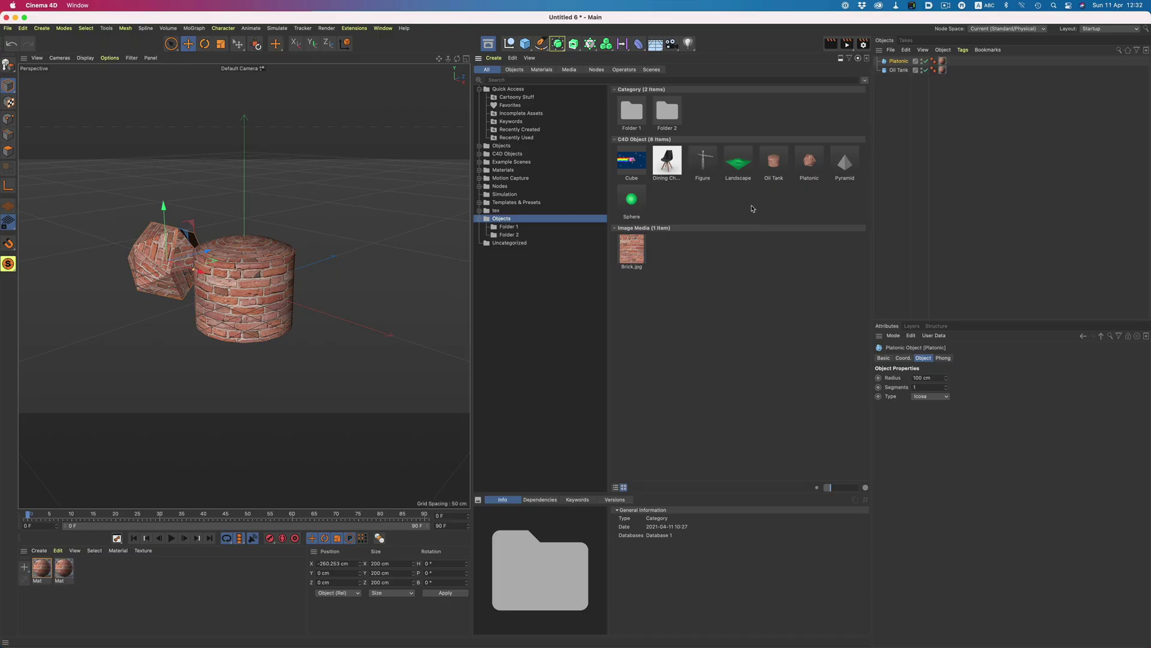
Step: Check the dependencies of Oil Tank and Platonic, and which assets use Brick.jpg
{"action": "left_click_drag", "start_coordinate": [755, 208], "coordinate": [813, 152]}
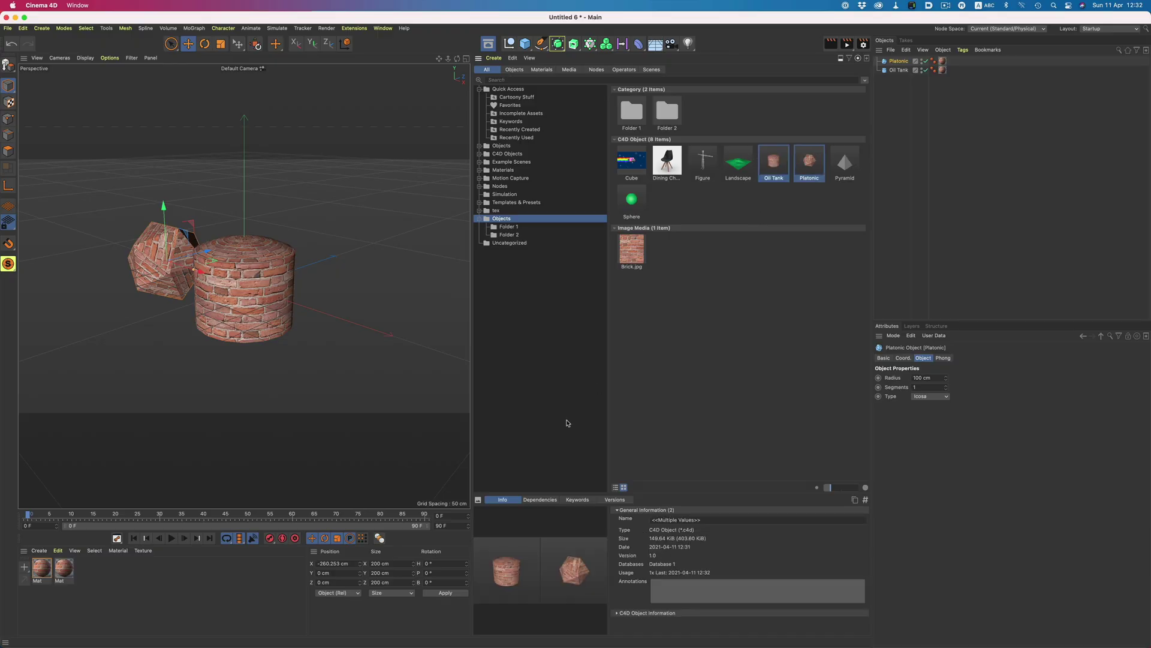
{"action": "left_click", "coordinate": [538, 500]}
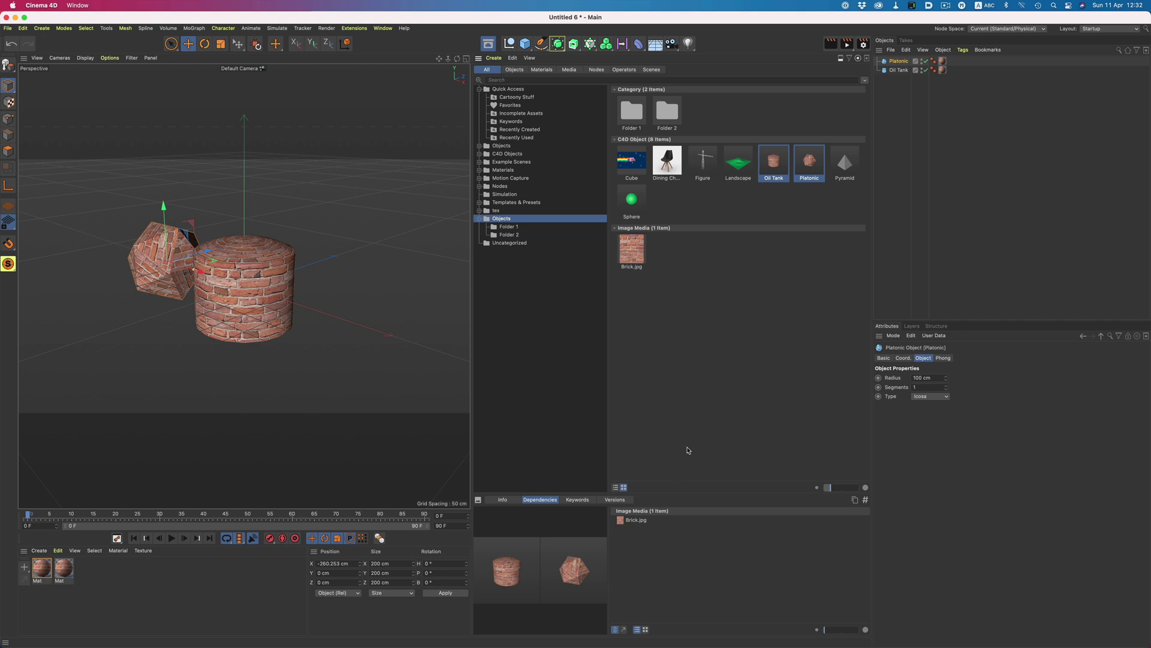
{"action": "left_click", "coordinate": [699, 363]}
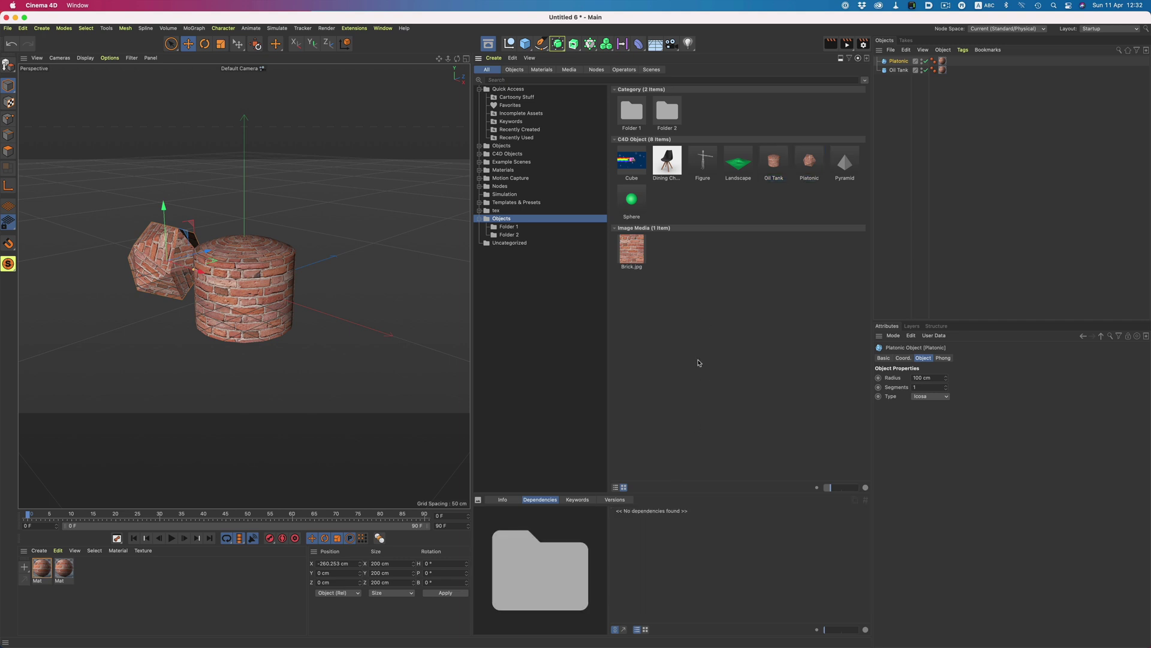
{"action": "left_click", "coordinate": [629, 253]}
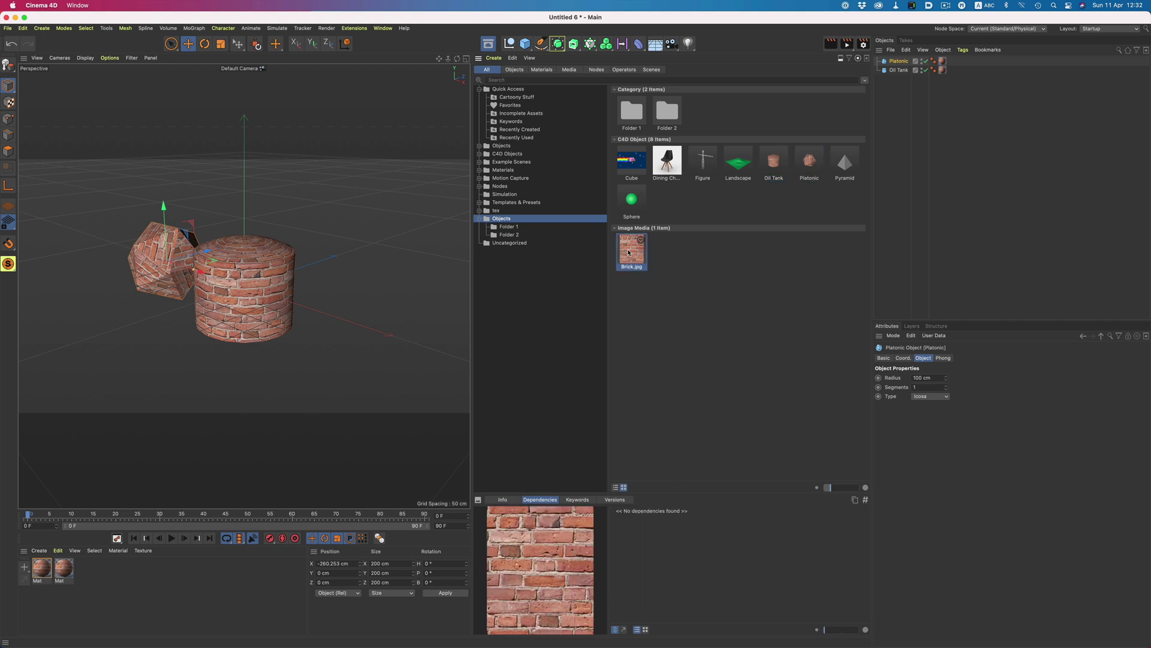
{"action": "left_click", "coordinate": [625, 627]}
Step: Display Oil Tank's dependencies as a list, showing Brick.jpg as its only image
{"action": "left_click", "coordinate": [698, 281]}
{"action": "left_click", "coordinate": [773, 161]}
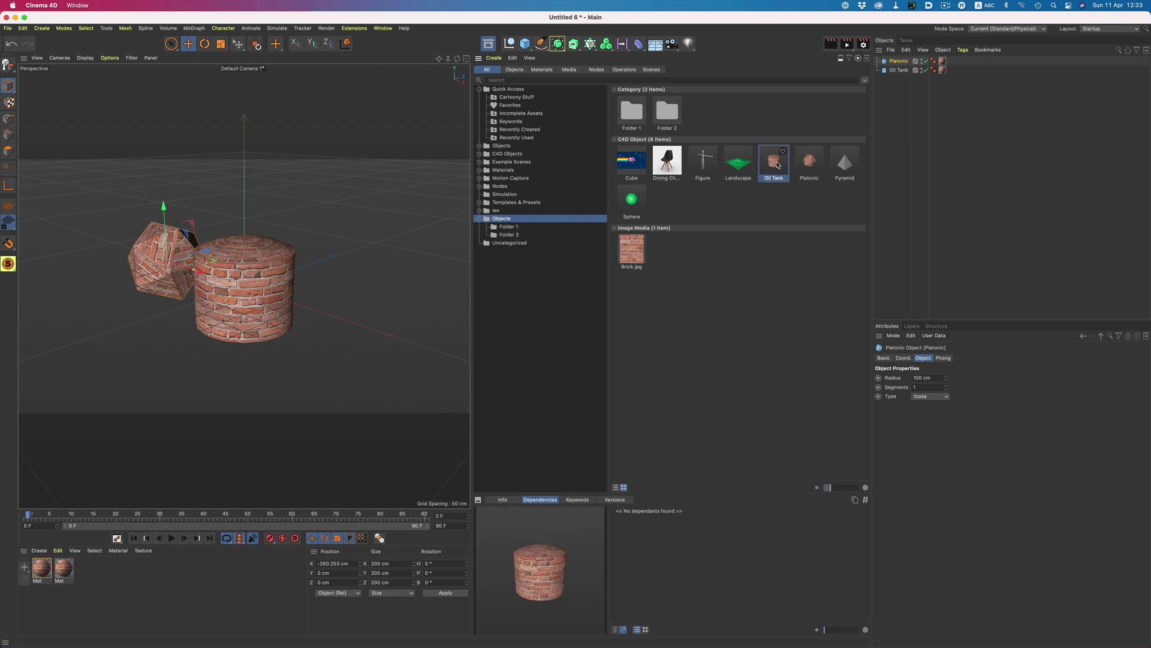
{"action": "left_click", "coordinate": [615, 629]}
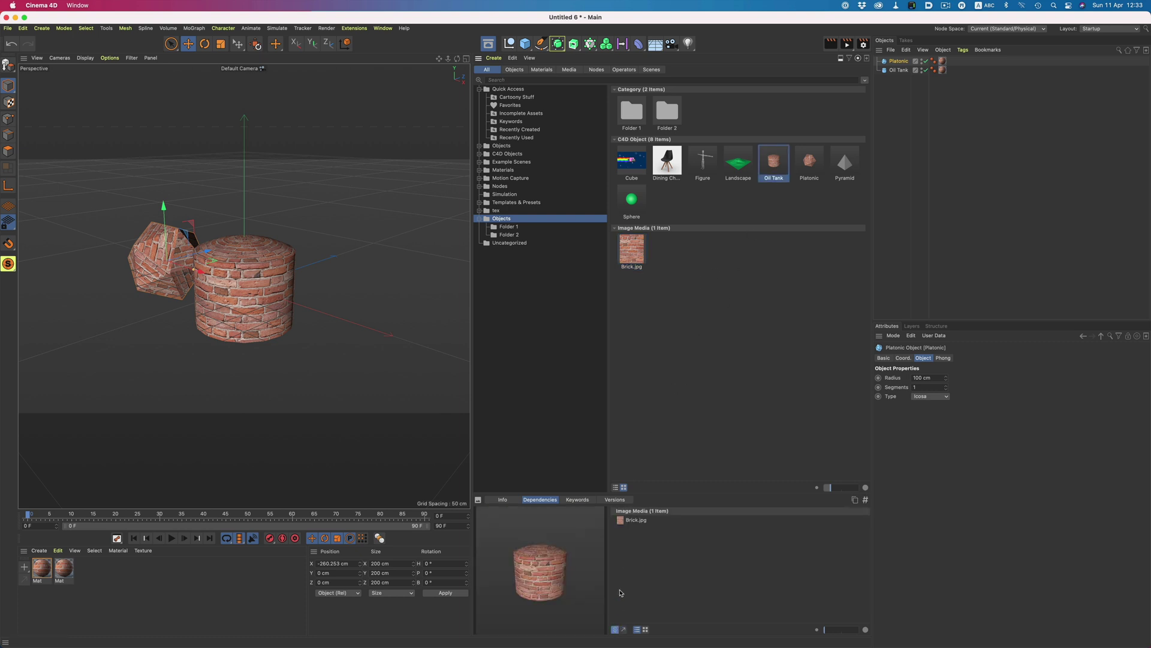
{"action": "right_click", "coordinate": [631, 520]}
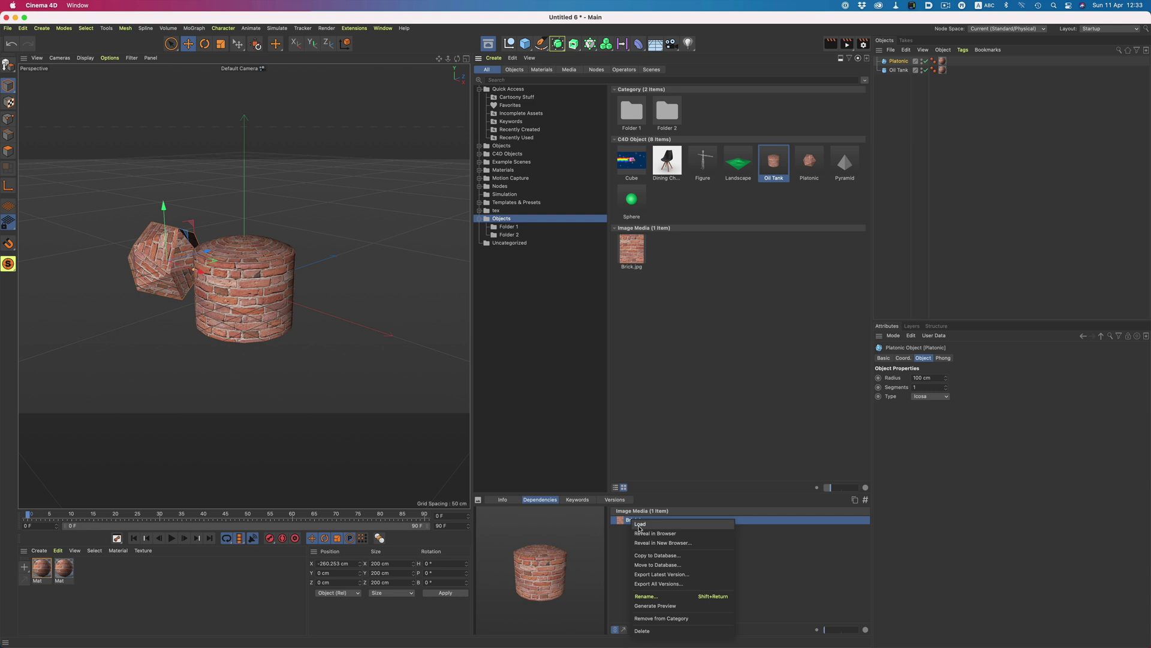
{"action": "left_click", "coordinate": [659, 543]}
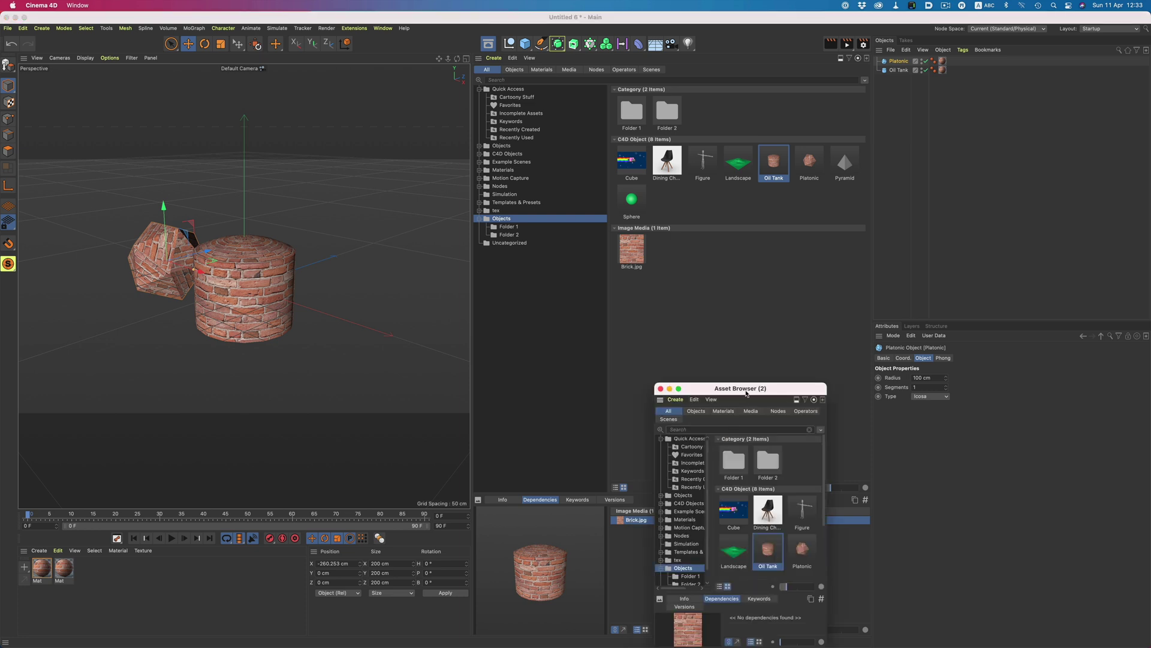
{"action": "left_click_drag", "start_coordinate": [746, 394], "coordinate": [204, 83]}
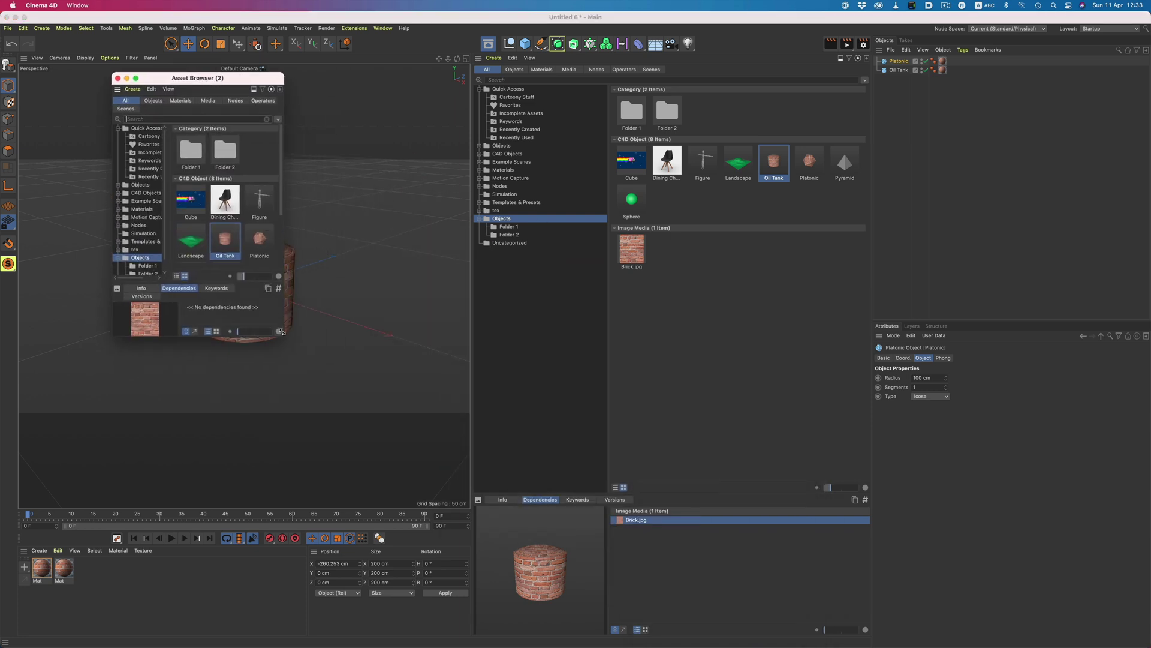
{"action": "left_click_drag", "start_coordinate": [281, 331], "coordinate": [453, 526]}
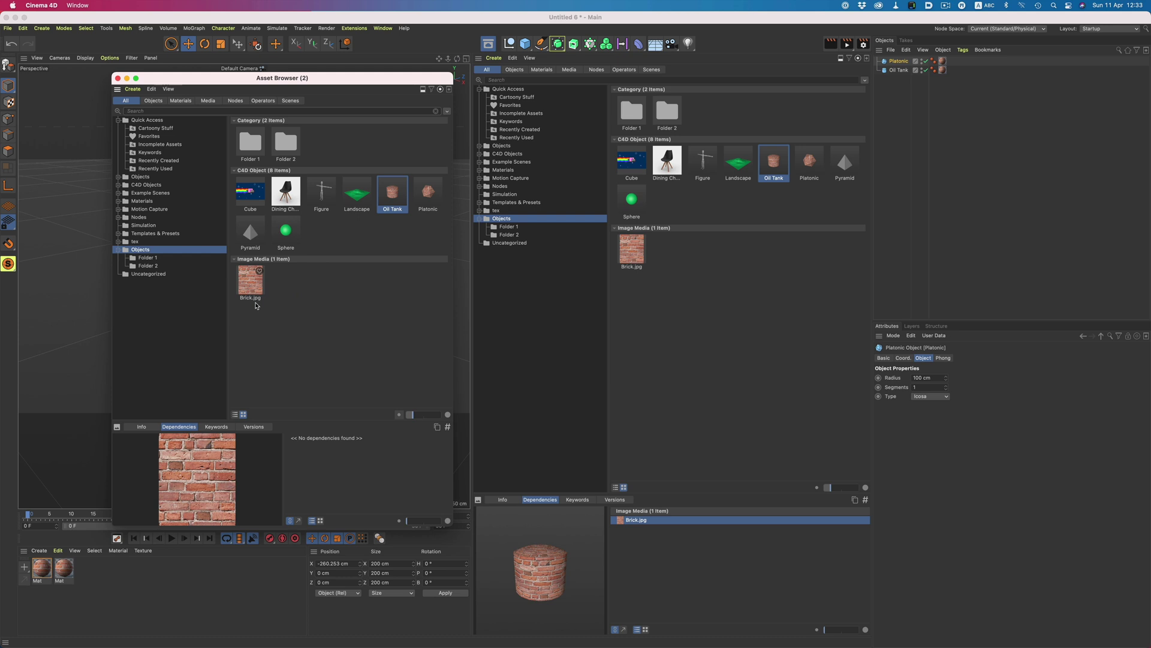
{"action": "key", "text": "super+w"}
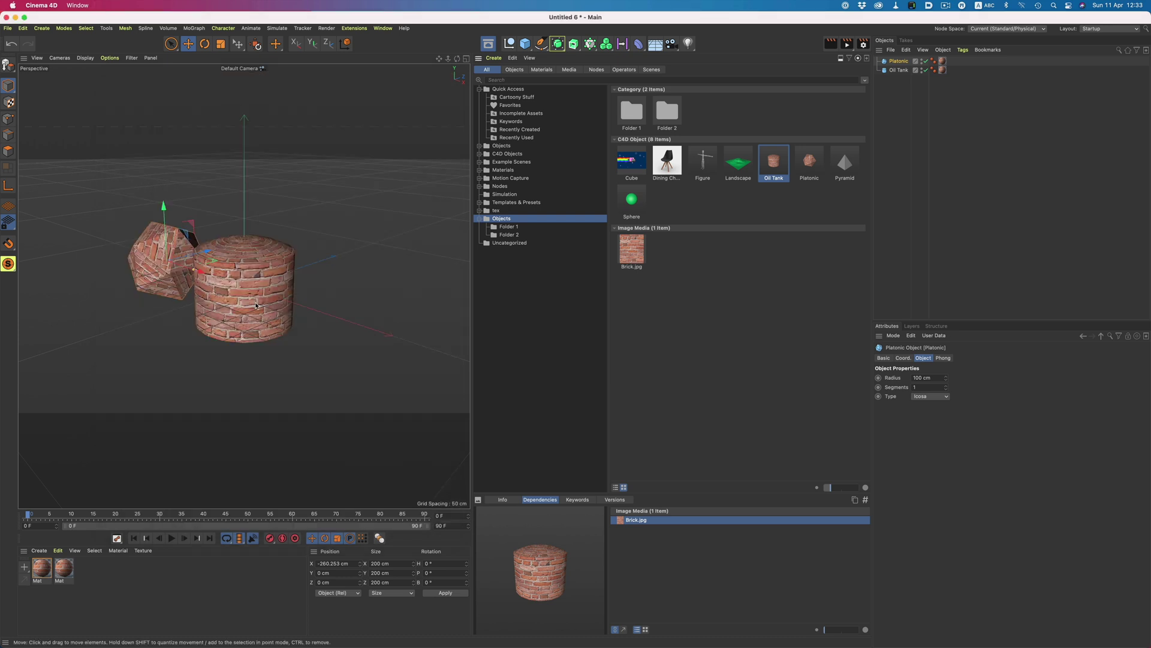
{"action": "left_click", "coordinate": [692, 322]}
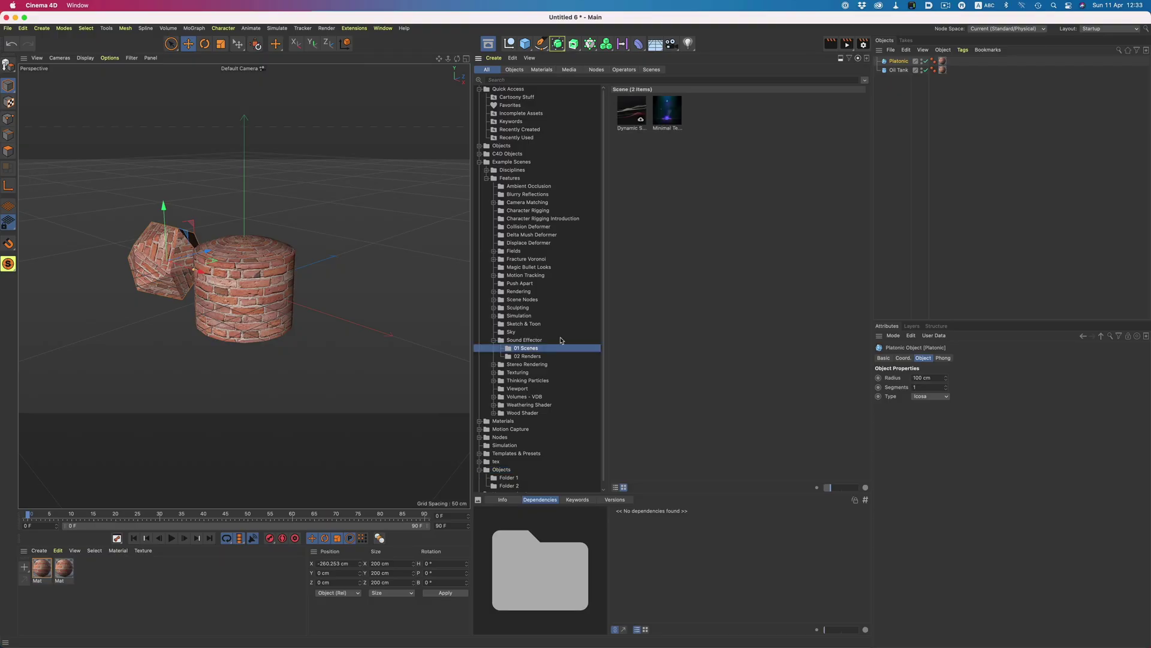
{"action": "left_click", "coordinate": [664, 120]}
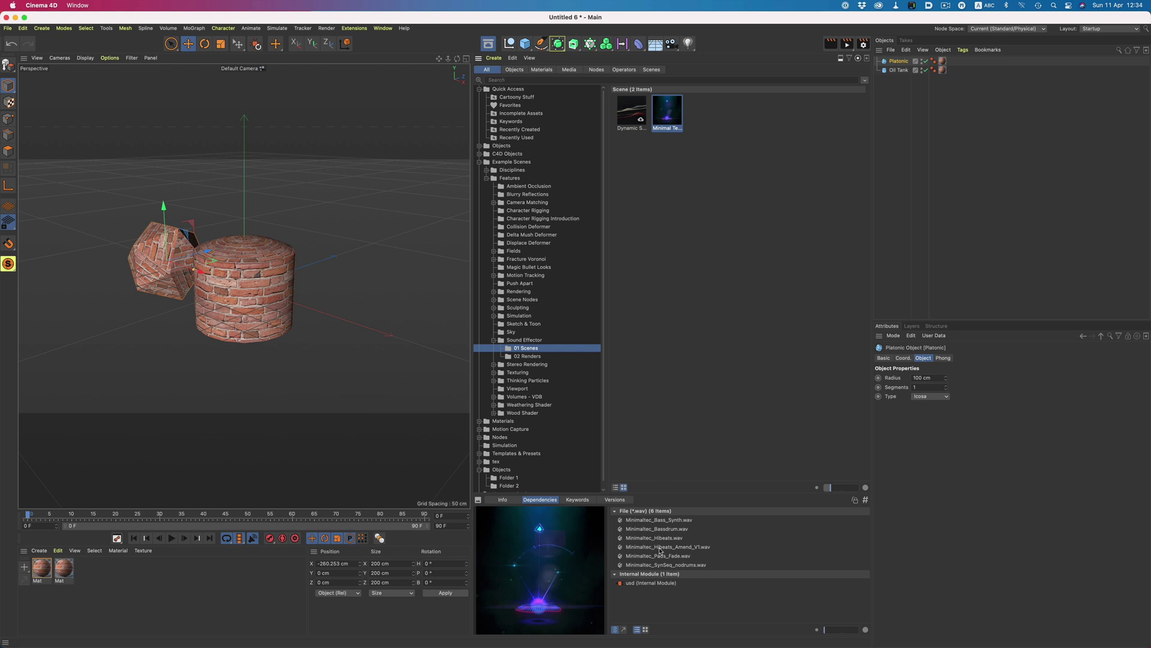
{"action": "left_click", "coordinate": [480, 162]}
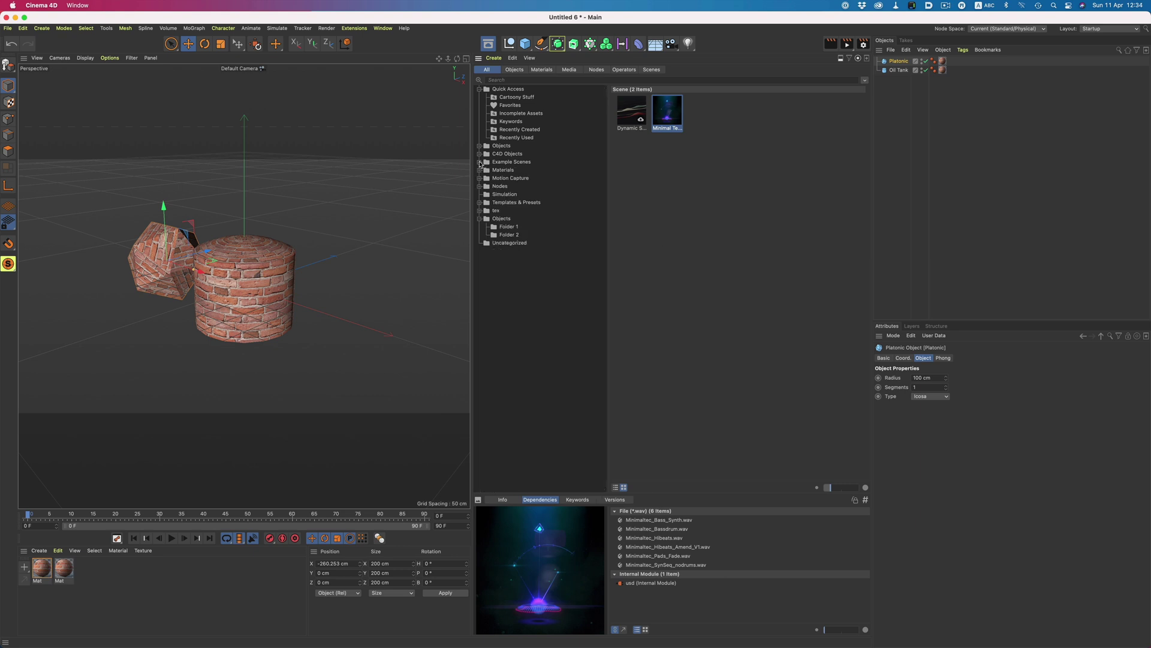
{"action": "left_click", "coordinate": [502, 219]}
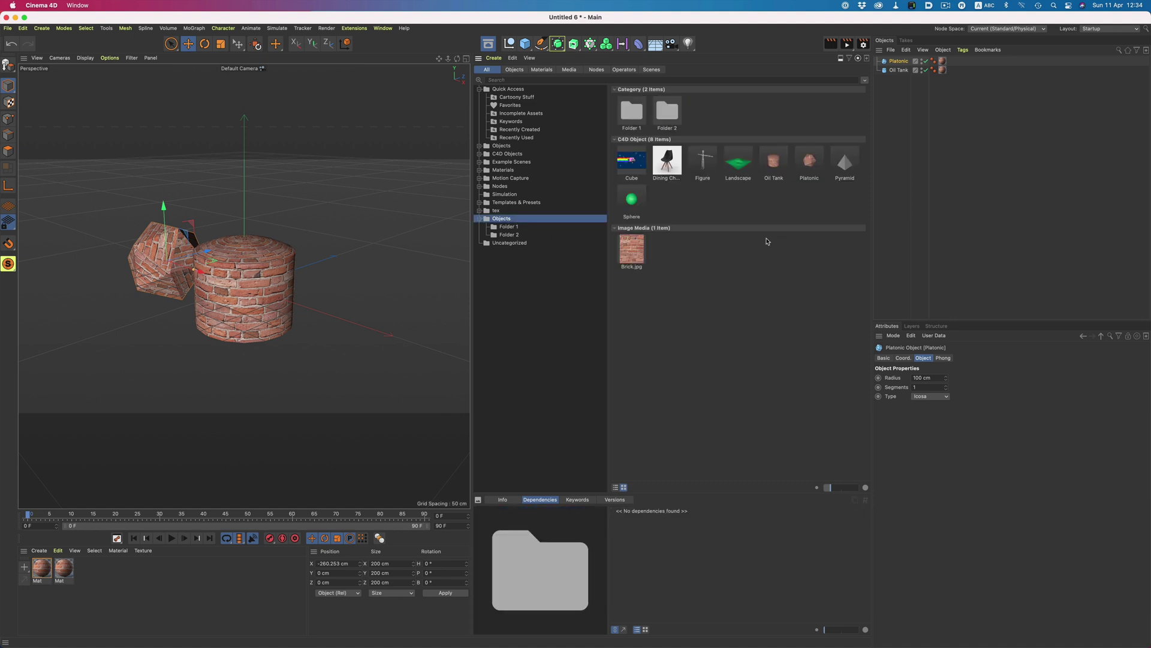
Step: Delete Brick.jpg from the database, then list Incomplete Assets and select Oil Tank
{"action": "right_click", "coordinate": [624, 248]}
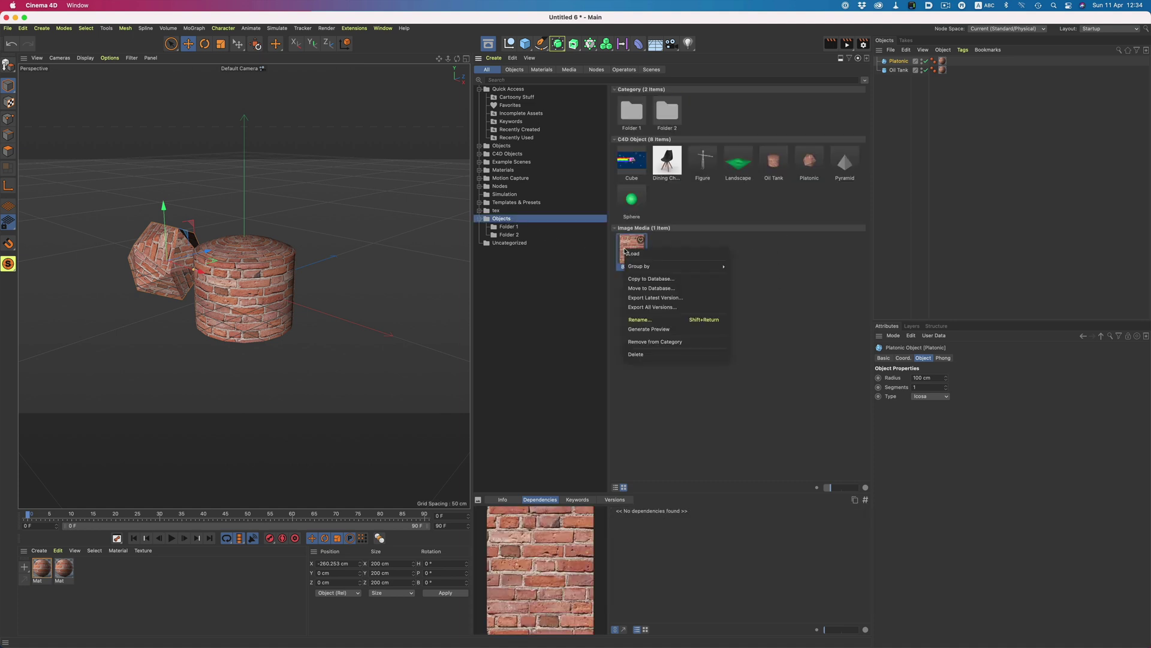
{"action": "left_click", "coordinate": [659, 355]}
{"action": "left_click", "coordinate": [606, 231]}
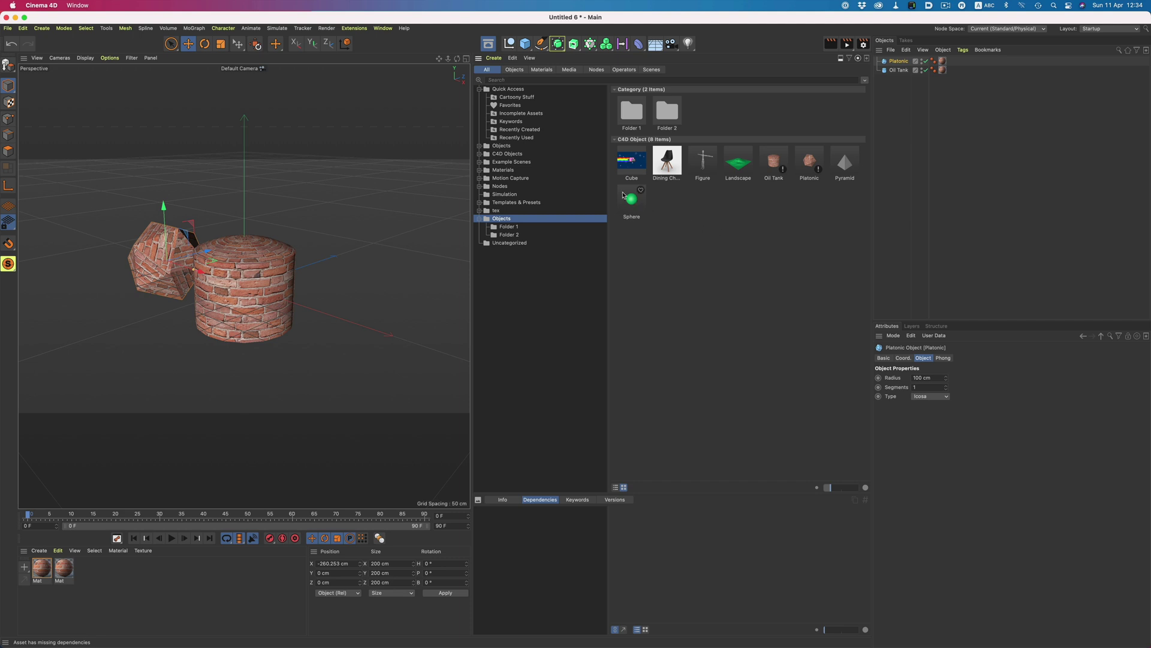
{"action": "left_click", "coordinate": [521, 114]}
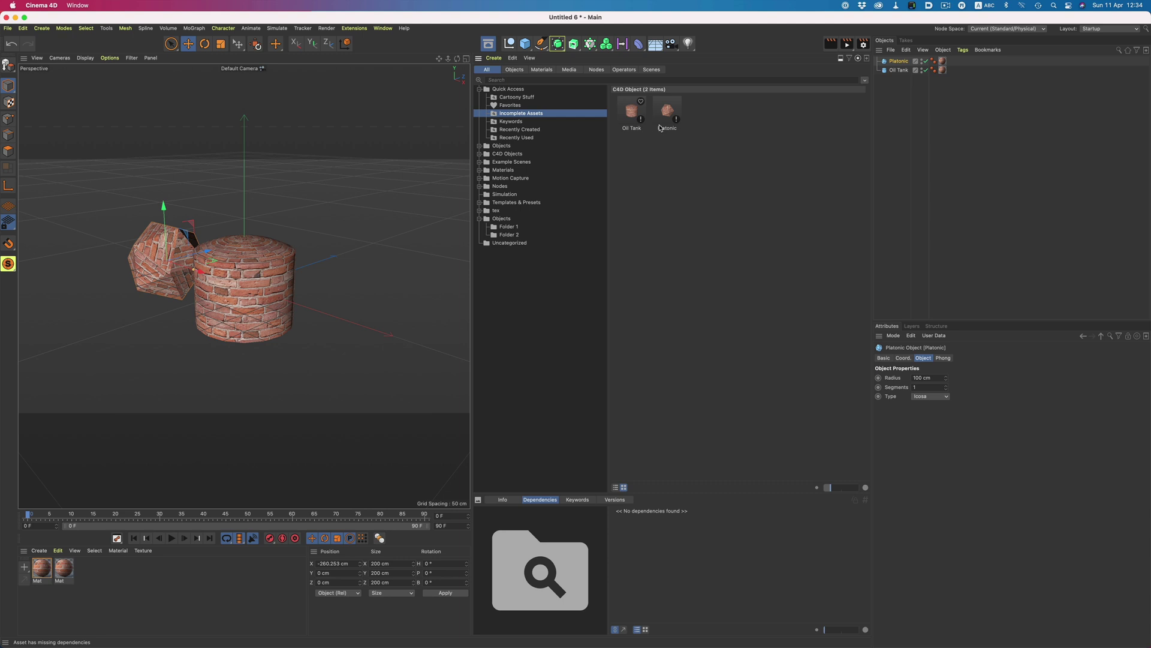
{"action": "left_click", "coordinate": [632, 113]}
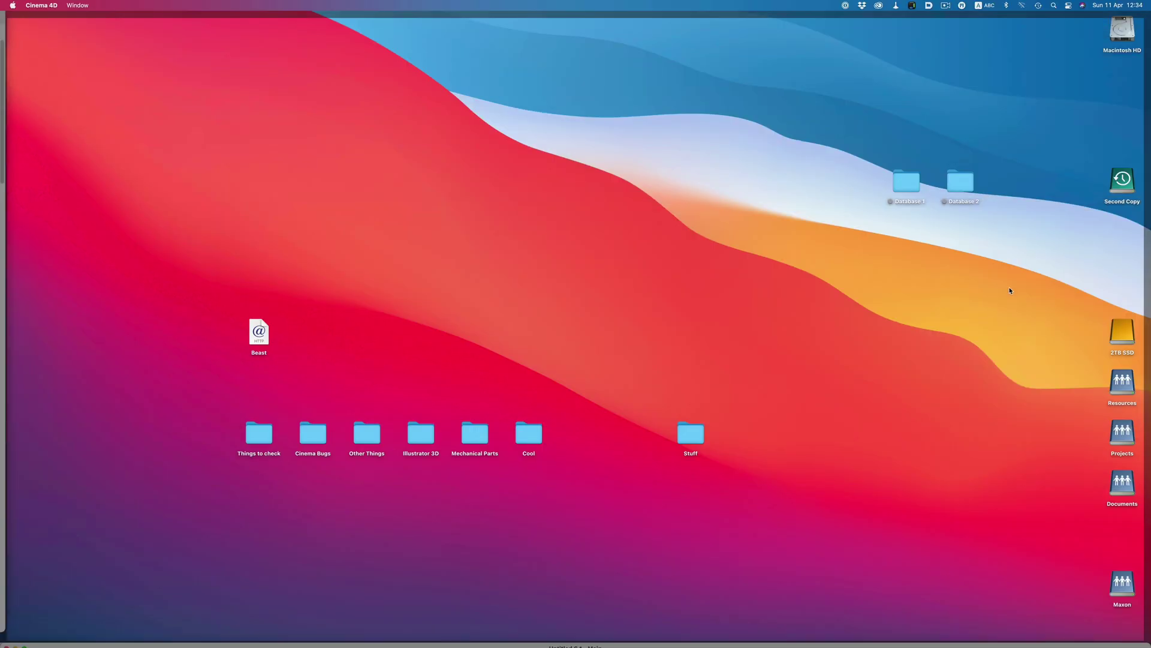
Step: Browse Database 1 to the file_71d125e320e4e8fb asset folder in Finder, then restore the windows
{"action": "double_click", "coordinate": [922, 199]}
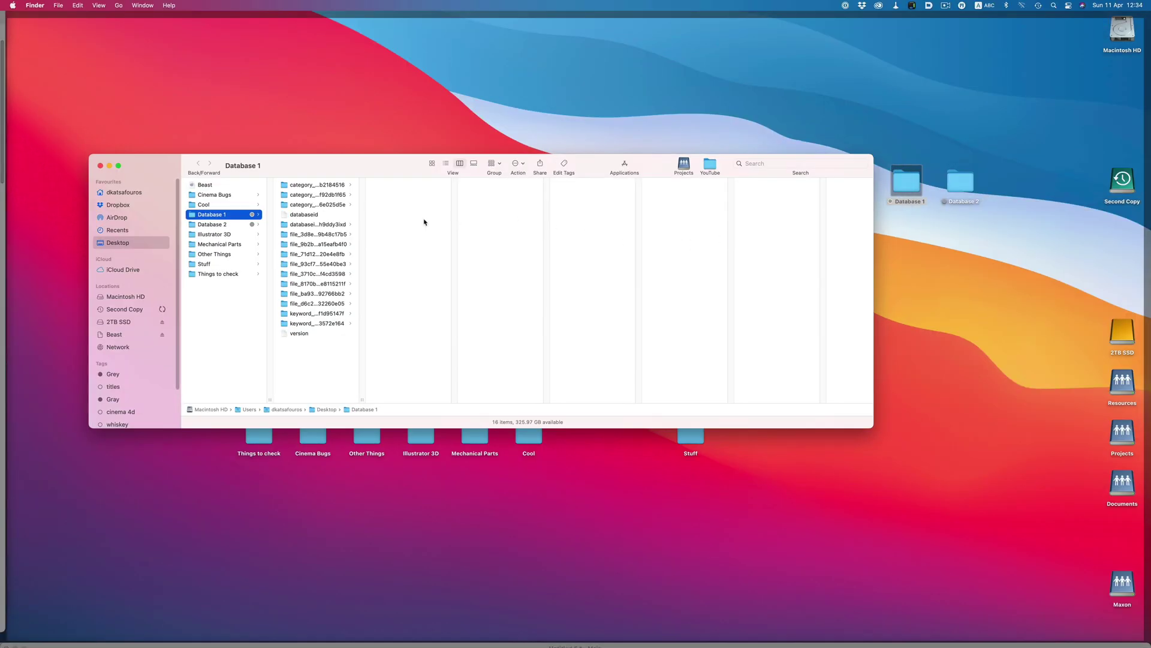
{"action": "left_click", "coordinate": [318, 196]}
{"action": "left_click", "coordinate": [317, 233]}
{"action": "left_click", "coordinate": [318, 254]}
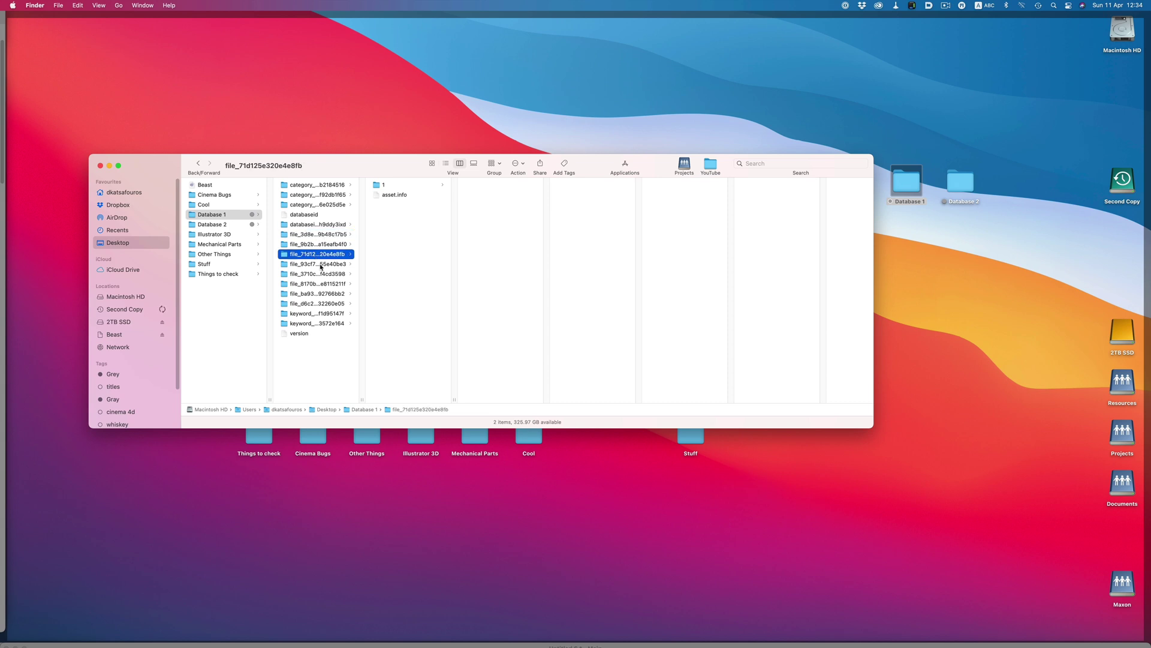
{"action": "key", "text": "F11"}
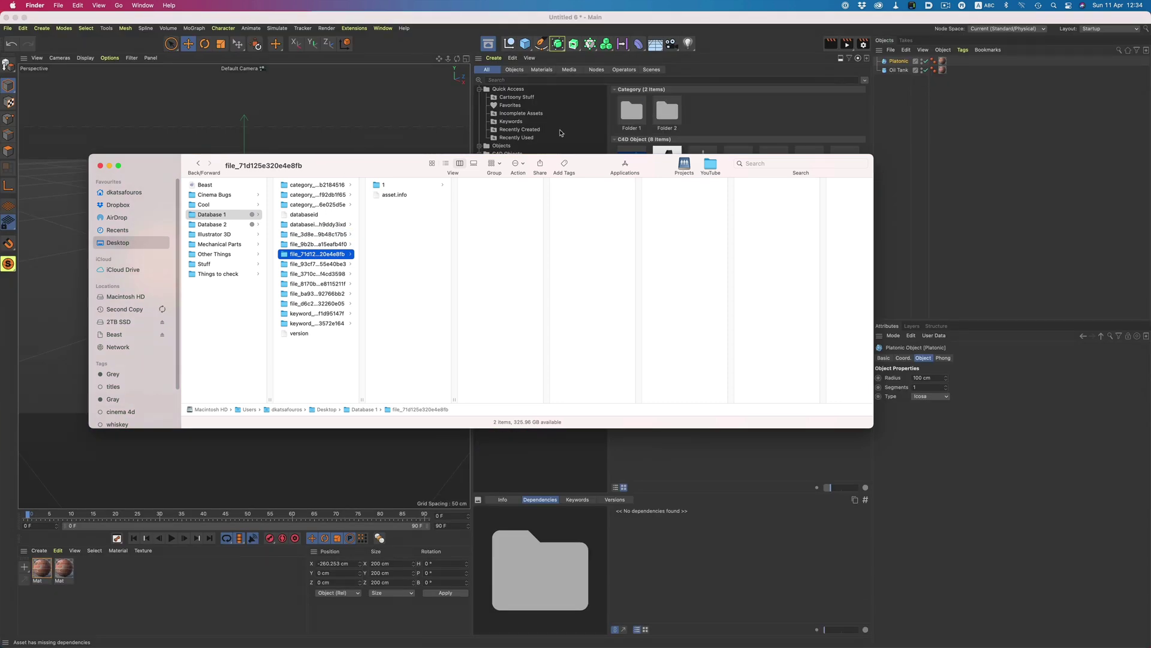
Step: Copy the Dining Chair asset's ID, file_d6c291e332260e05, and switch to Finder
{"action": "left_click", "coordinate": [715, 446]}
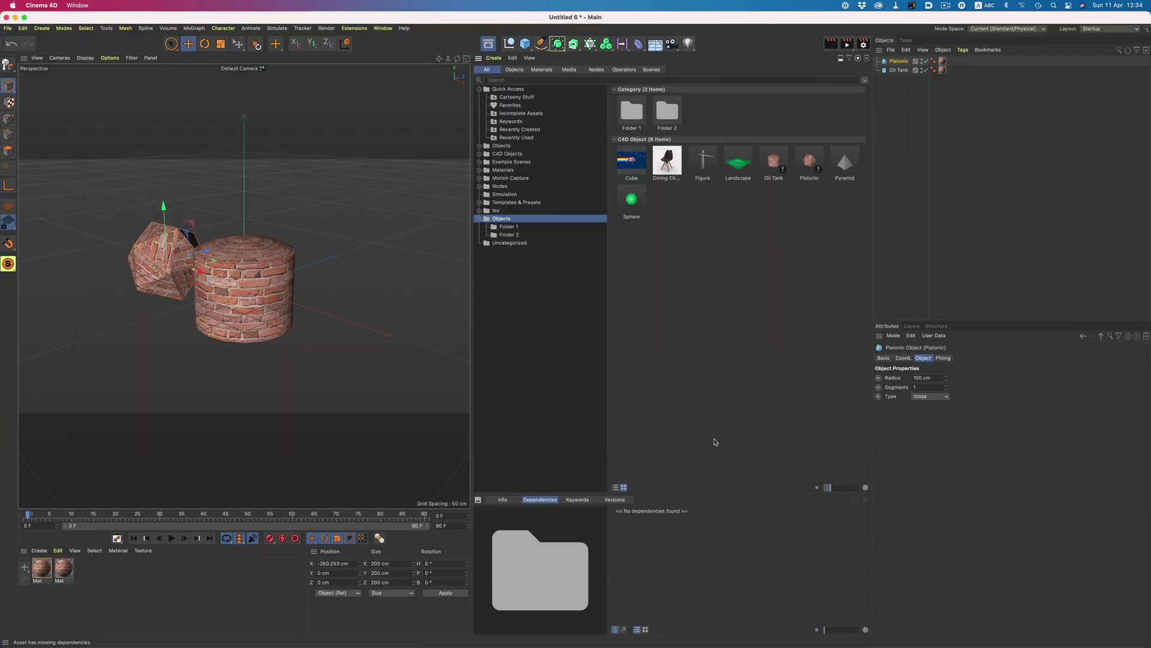
{"action": "left_click", "coordinate": [668, 170]}
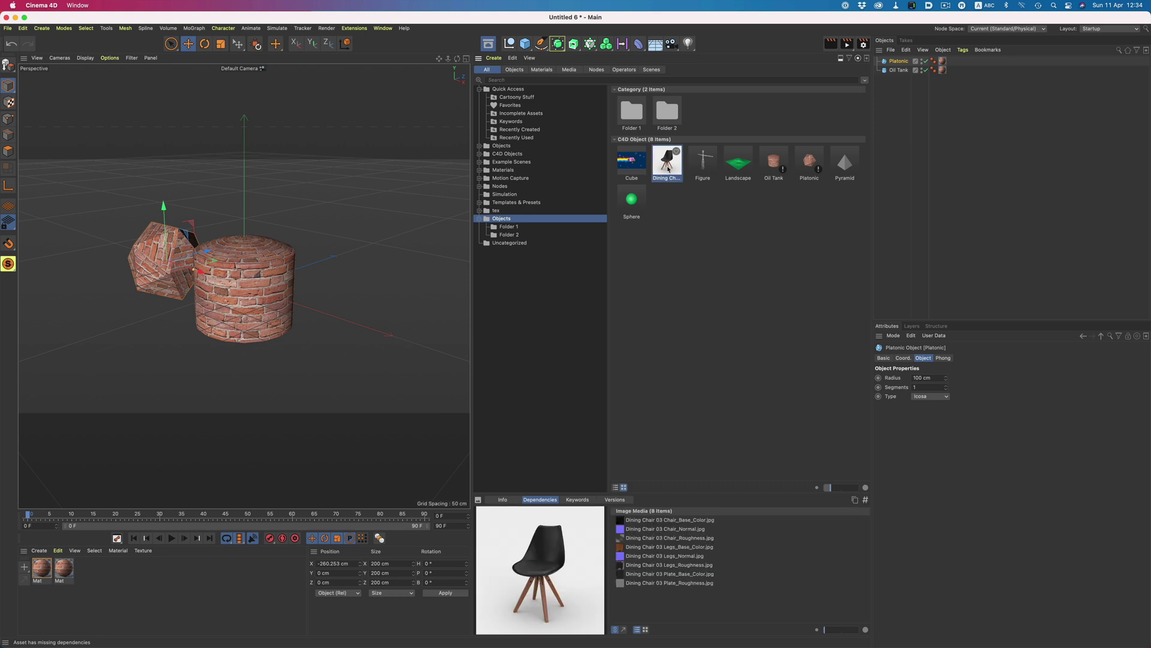
{"action": "key", "text": "super+c"}
{"action": "key", "text": "super+Tab"}
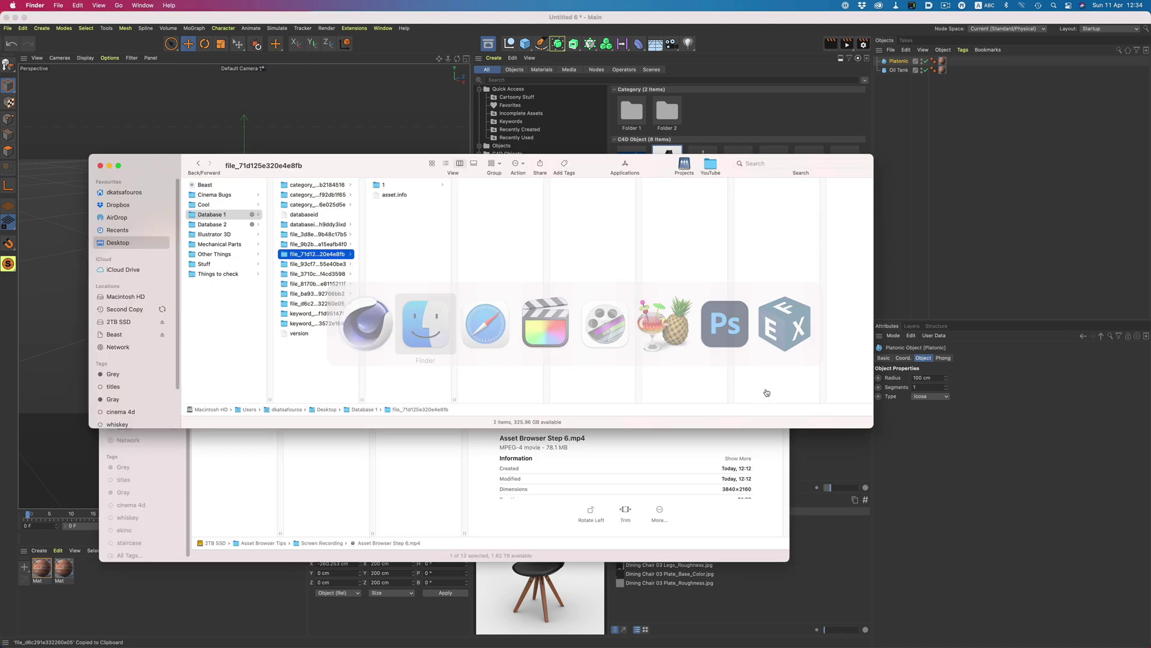
Step: Search This Mac for file_d6c291e332260e05 and select asset.c4d inside its subfolder 1
{"action": "left_click", "coordinate": [792, 163]}
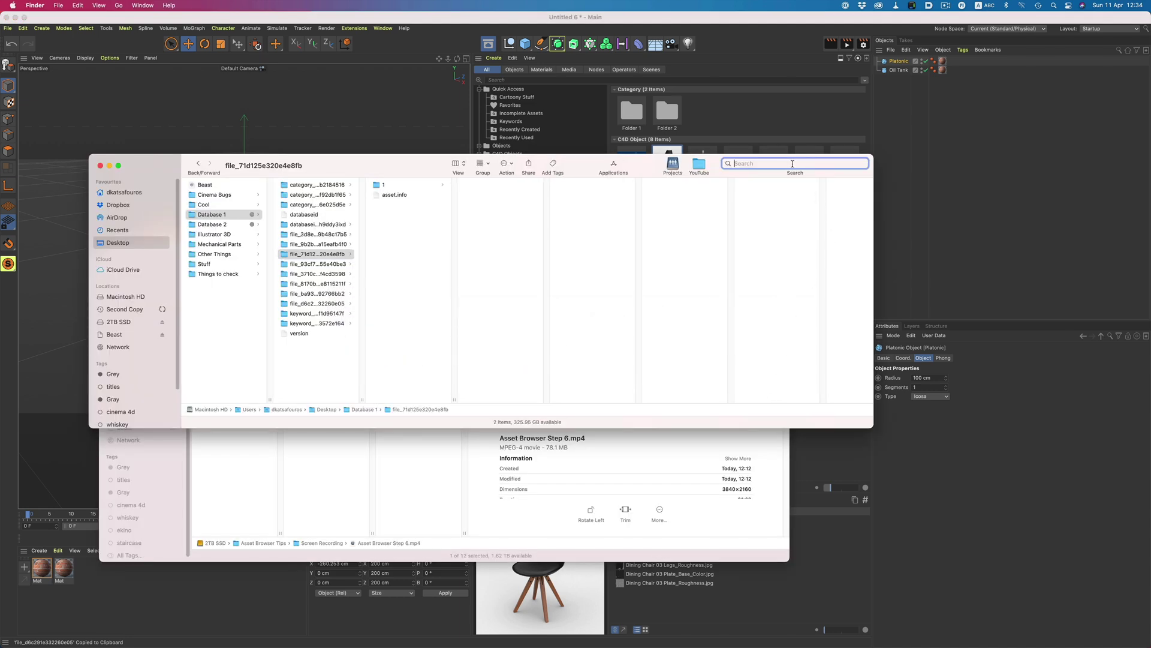
{"action": "key", "text": "super+v"}
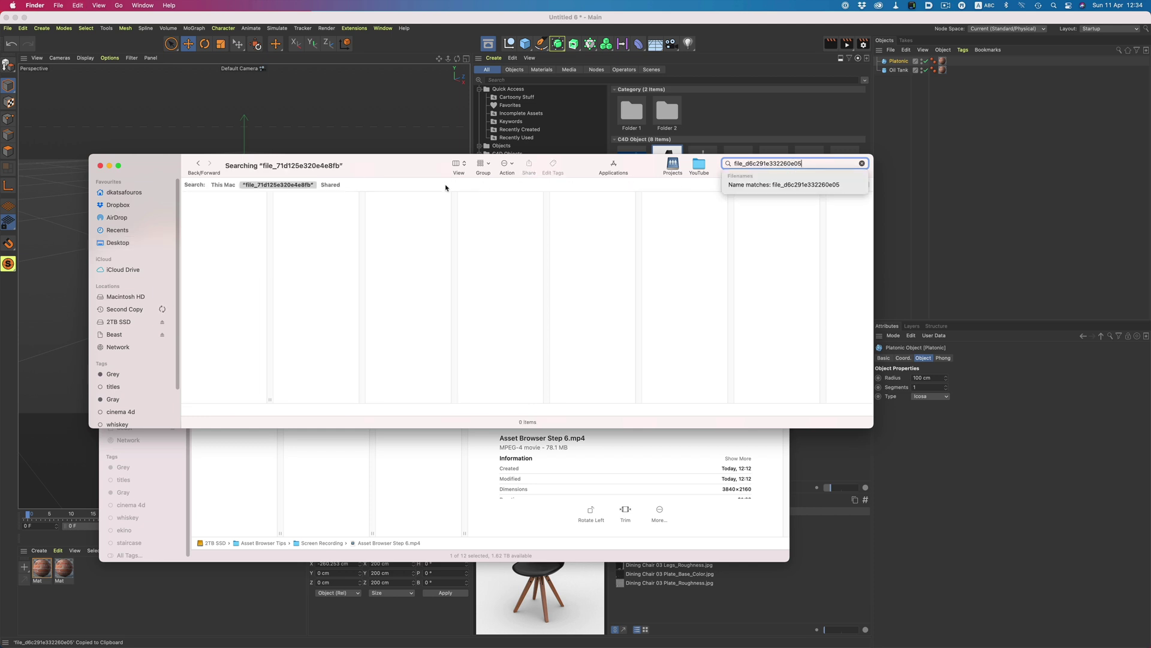
{"action": "left_click", "coordinate": [228, 184]}
{"action": "left_click", "coordinate": [225, 209]}
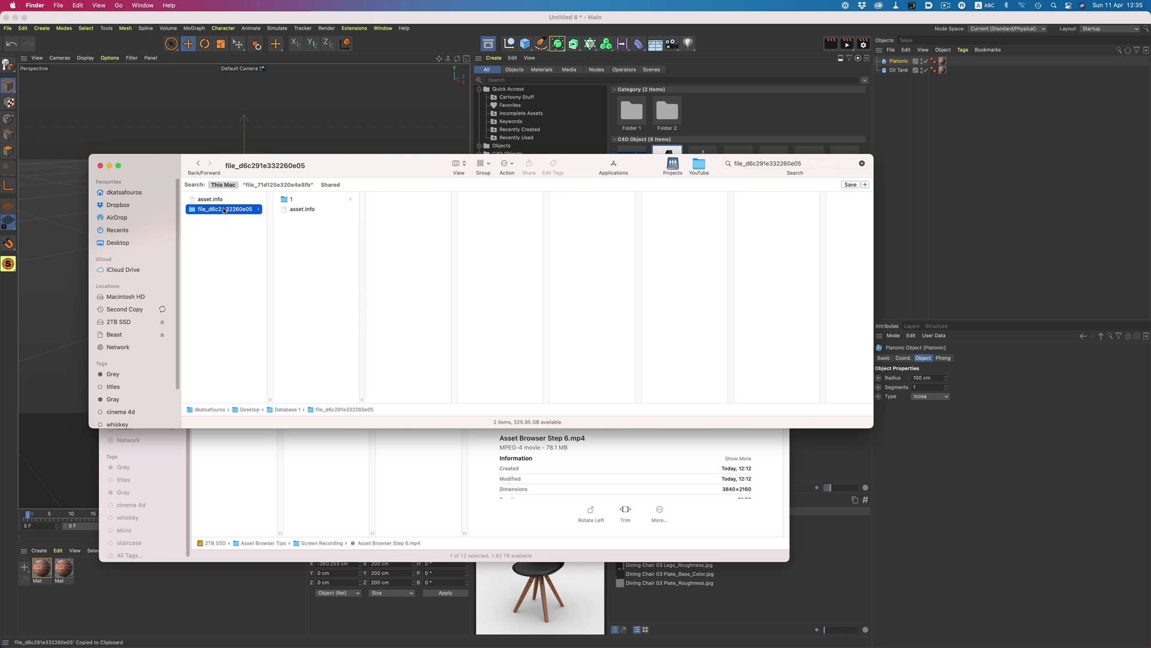
{"action": "left_click", "coordinate": [299, 200]}
{"action": "left_click", "coordinate": [388, 199]}
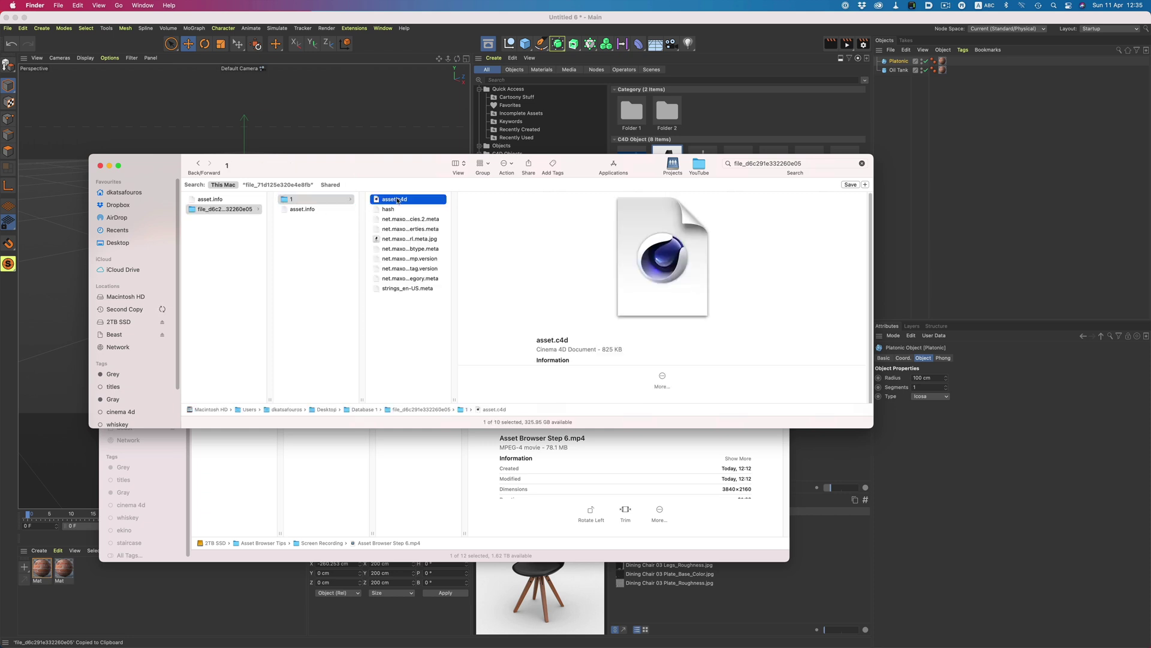
Step: Open the Dining Chair's asset.c4d in Cinema 4D with Cmd+O
{"action": "key", "text": "super+o"}
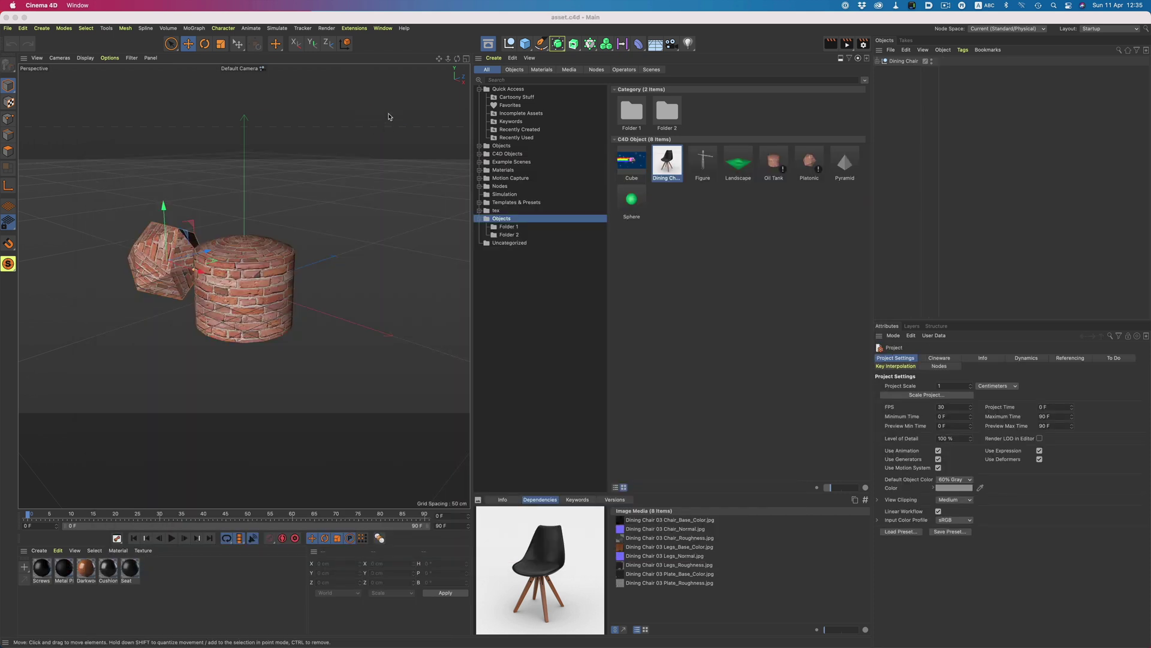